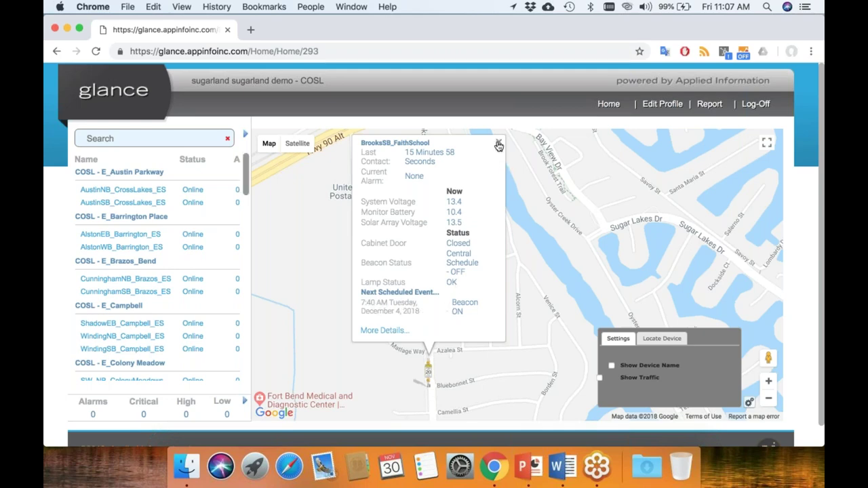
Open the full details of the BrooksSB_FaithSchool beacon and browse the device list through to the ZSpares COSL group
{"action": "left_click", "coordinate": [377, 333]}
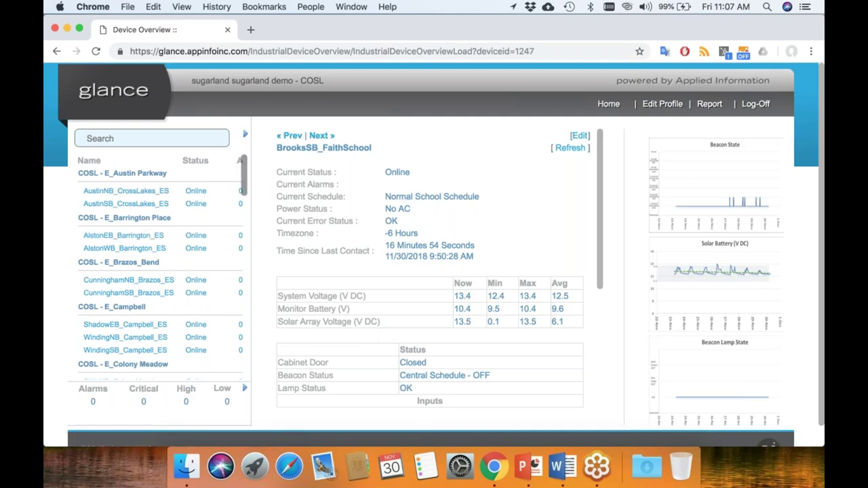
{"action": "scroll", "coordinate": [160, 272], "scroll_direction": "down", "scroll_amount": 5}
{"action": "scroll", "coordinate": [160, 271], "scroll_direction": "down", "scroll_amount": 8}
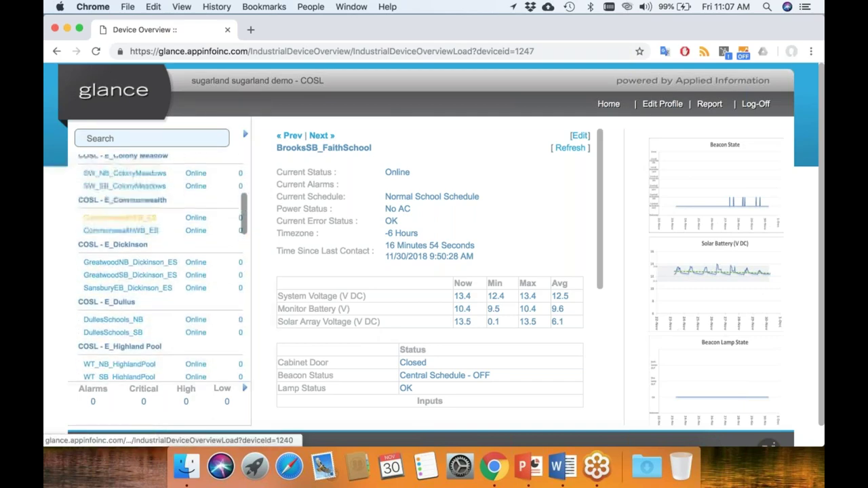
{"action": "scroll", "coordinate": [124, 217], "scroll_direction": "down", "scroll_amount": 8}
{"action": "scroll", "coordinate": [124, 218], "scroll_direction": "down", "scroll_amount": 8}
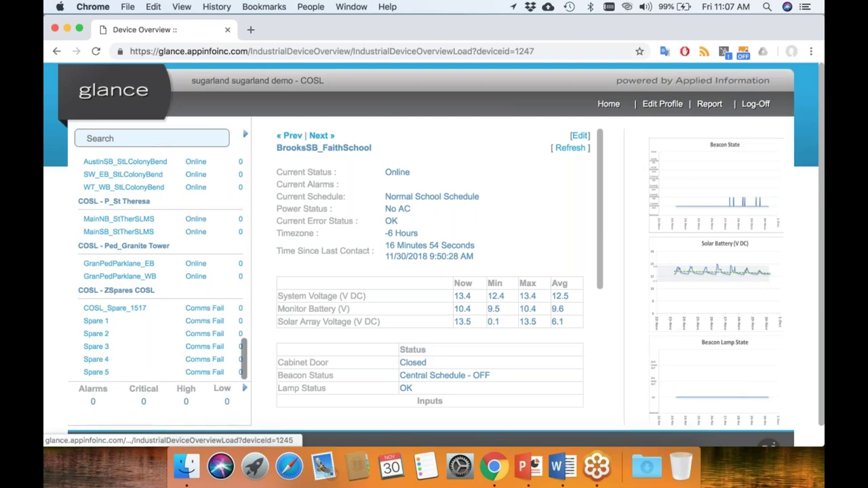
Search the device list for "broo" and open the overview of BrooksNB_FaithSchool
{"action": "left_click", "coordinate": [127, 137]}
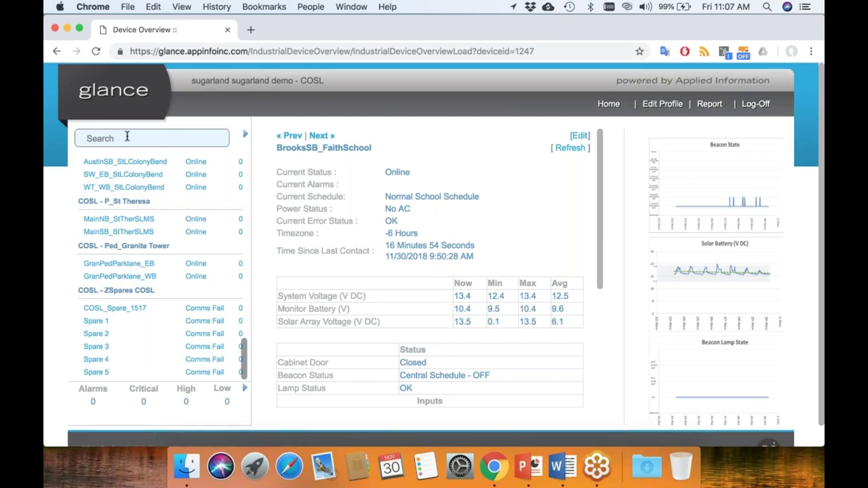
{"action": "type", "text": "broo"}
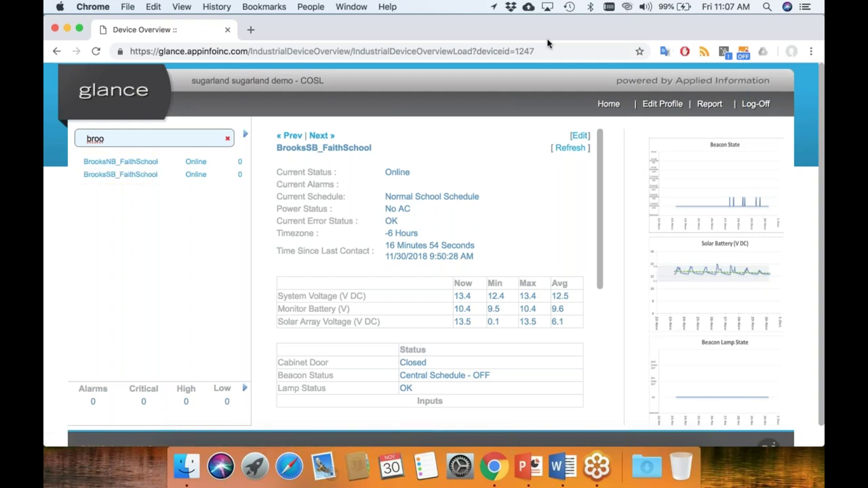
{"action": "left_click", "coordinate": [123, 166]}
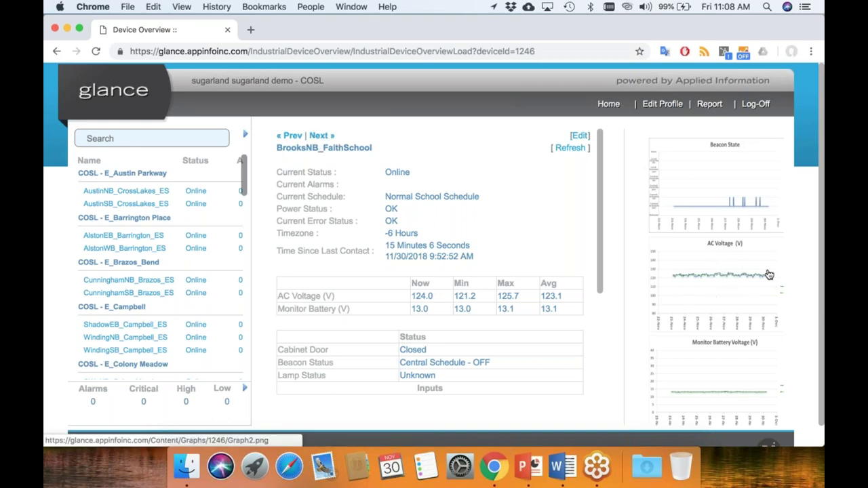
Go to the next device, BrooksSB_FaithSchool, and review its beacon control setting and upcoming scheduled events
{"action": "left_click", "coordinate": [323, 138]}
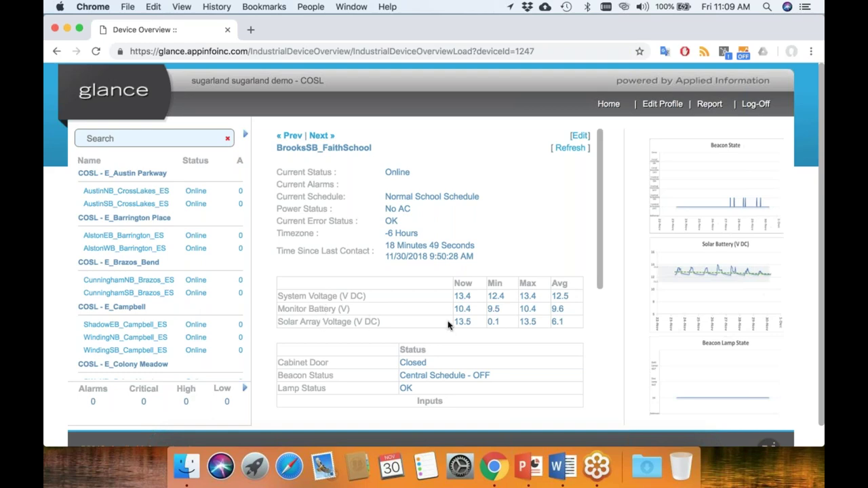
{"action": "scroll", "coordinate": [549, 333], "scroll_direction": "down", "scroll_amount": 5}
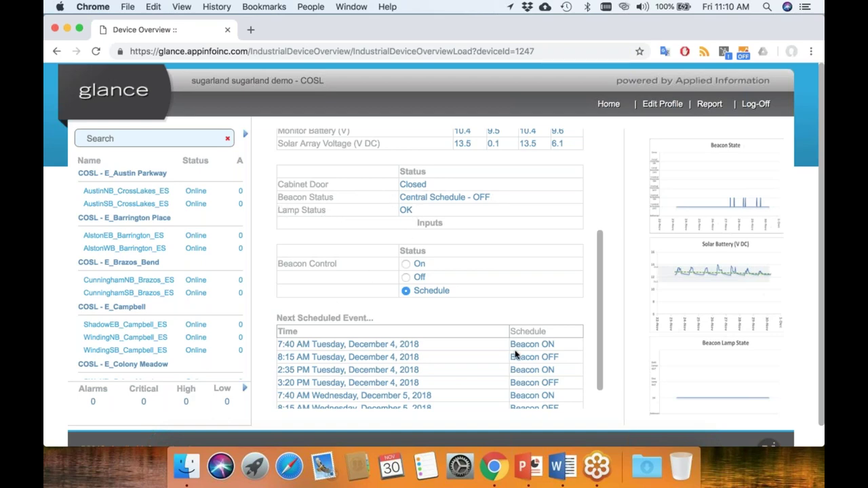
{"action": "scroll", "coordinate": [514, 239], "scroll_direction": "up", "scroll_amount": 5}
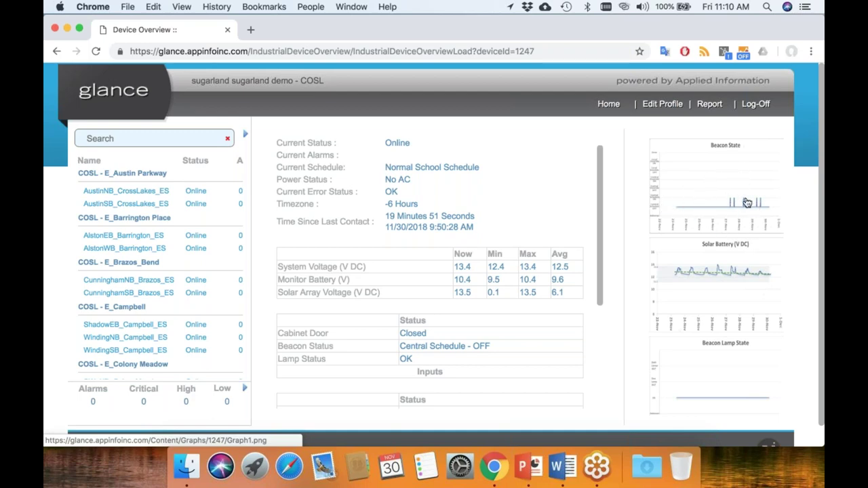
Examine the enlarged Solar Battery and Beacon Lamp State charts of BrooksSB_FaithSchool, closing each one after viewing
{"action": "left_click", "coordinate": [717, 277]}
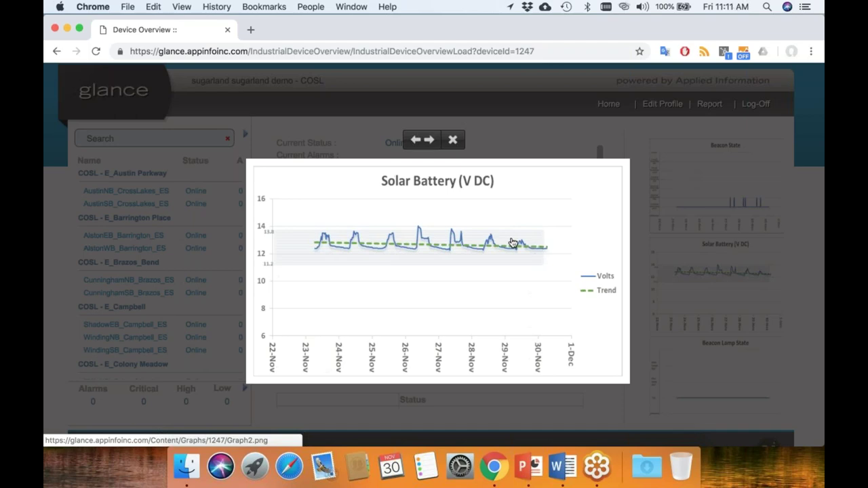
{"action": "left_click", "coordinate": [454, 141]}
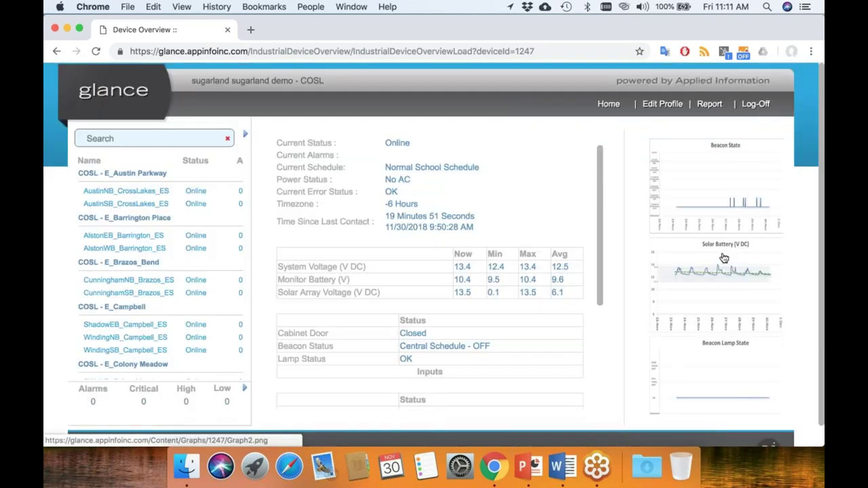
{"action": "scroll", "coordinate": [753, 260], "scroll_direction": "down", "scroll_amount": 3}
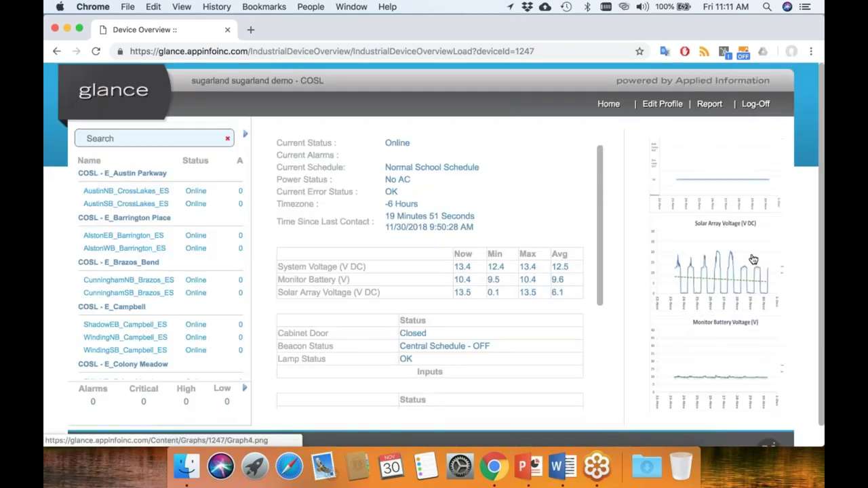
{"action": "scroll", "coordinate": [753, 259], "scroll_direction": "up", "scroll_amount": 1}
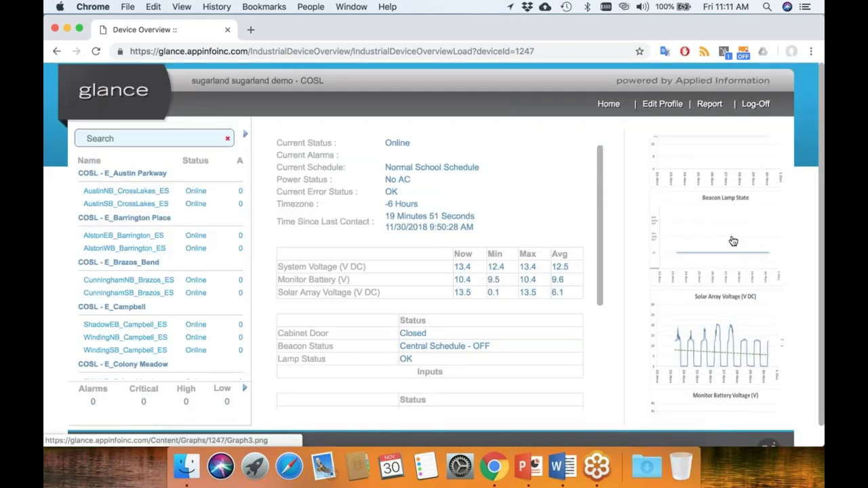
{"action": "left_click", "coordinate": [733, 241]}
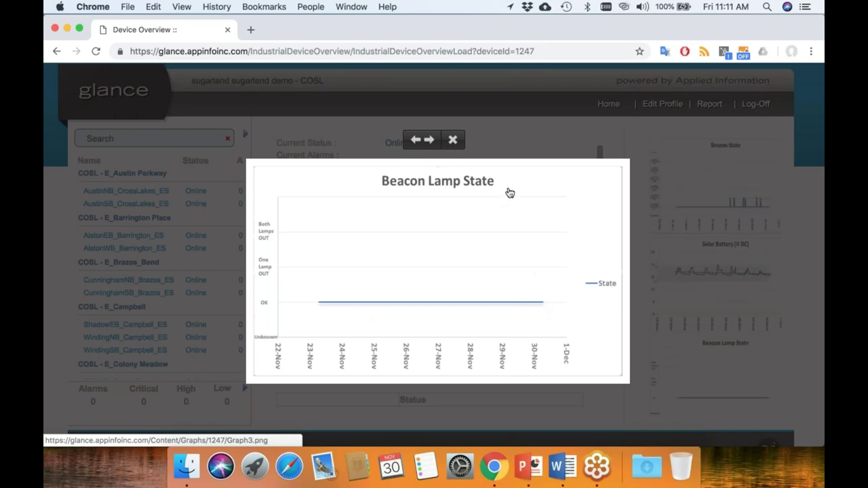
{"action": "left_click", "coordinate": [454, 141]}
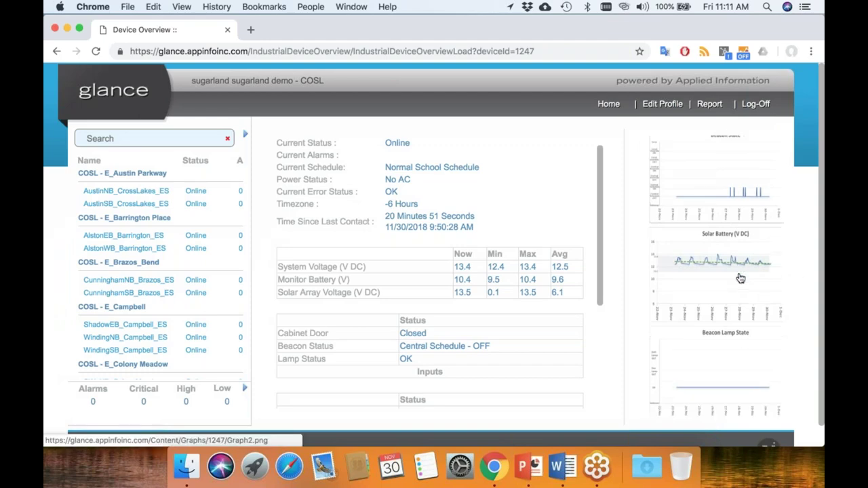
Examine the enlarged Solar Array Voltage chart, close it, and compare the device's remaining trend charts
{"action": "left_click", "coordinate": [740, 278]}
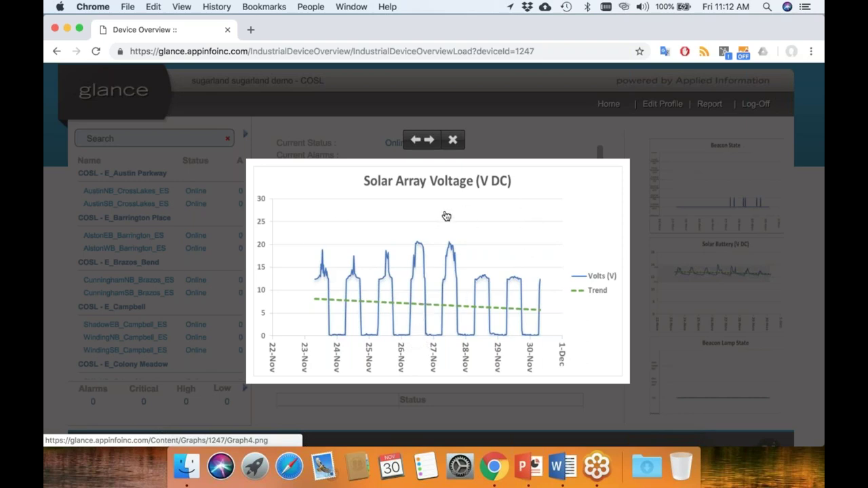
{"action": "left_click", "coordinate": [453, 140]}
{"action": "scroll", "coordinate": [723, 292], "scroll_direction": "down", "scroll_amount": 3}
{"action": "scroll", "coordinate": [724, 291], "scroll_direction": "down", "scroll_amount": 3}
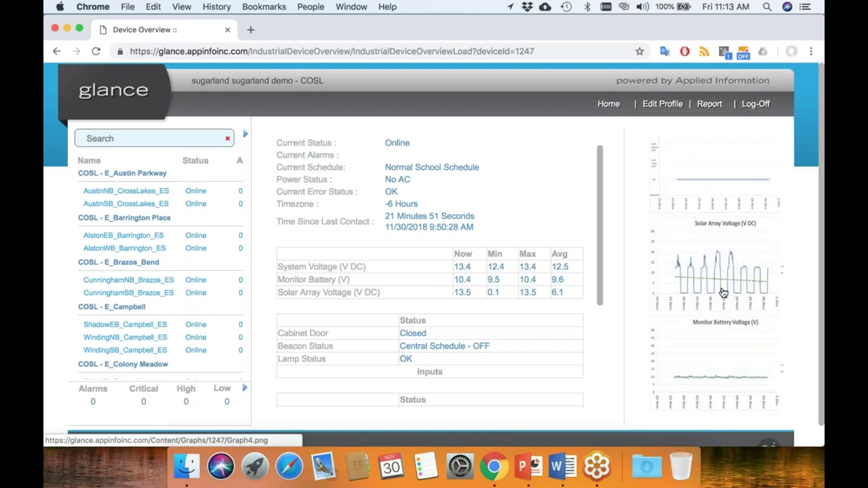
{"action": "scroll", "coordinate": [723, 291], "scroll_direction": "up", "scroll_amount": 6}
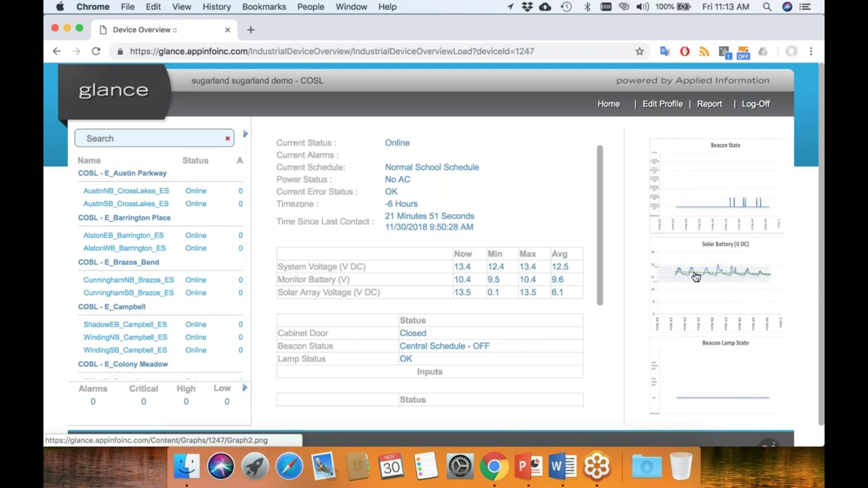
{"action": "scroll", "coordinate": [696, 277], "scroll_direction": "down", "scroll_amount": 6}
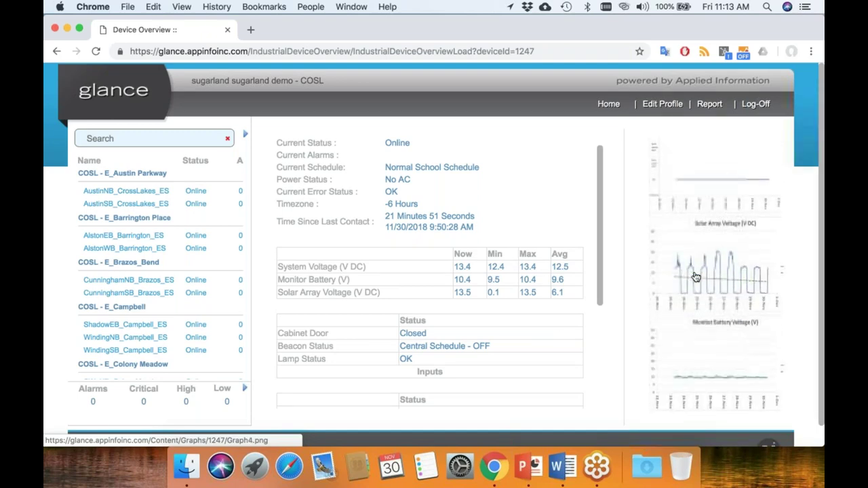
{"action": "scroll", "coordinate": [696, 276], "scroll_direction": "up", "scroll_amount": 6}
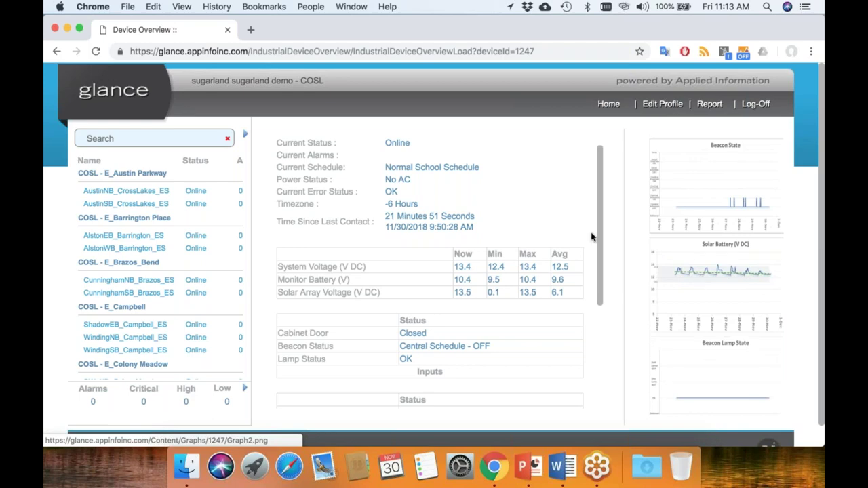
Open BrooksSB_FaithSchool for editing and inspect the day and command settings of event 1 in Normal School Schedule, closing them unsaved
{"action": "left_click_drag", "start_coordinate": [601, 217], "coordinate": [600, 157]}
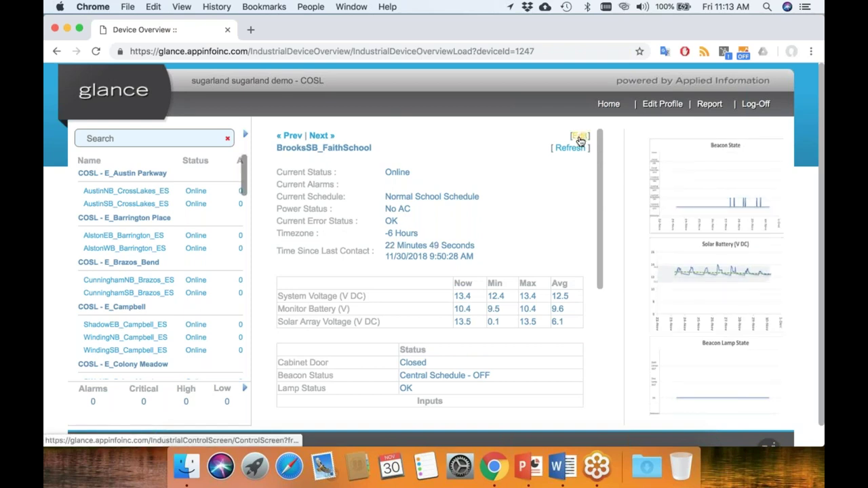
{"action": "left_click", "coordinate": [580, 137]}
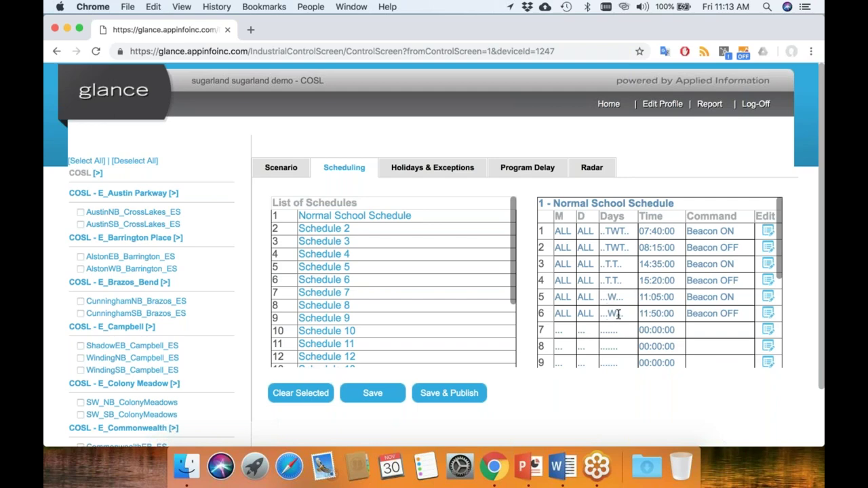
{"action": "left_click", "coordinate": [613, 231]}
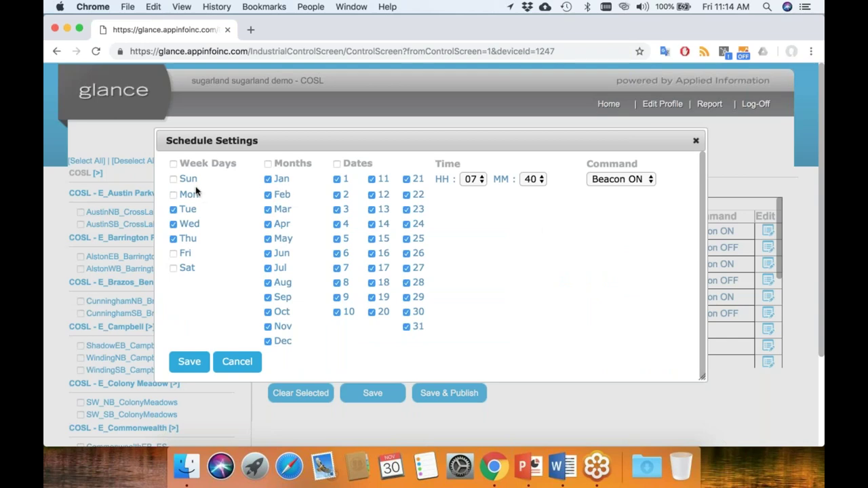
{"action": "left_click", "coordinate": [173, 210]}
{"action": "left_click", "coordinate": [173, 210]}
{"action": "left_click", "coordinate": [648, 182]}
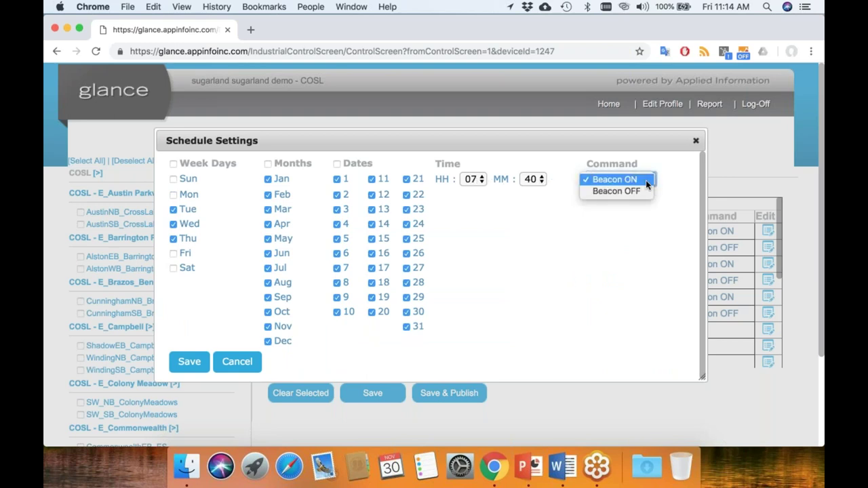
{"action": "left_click", "coordinate": [672, 183]}
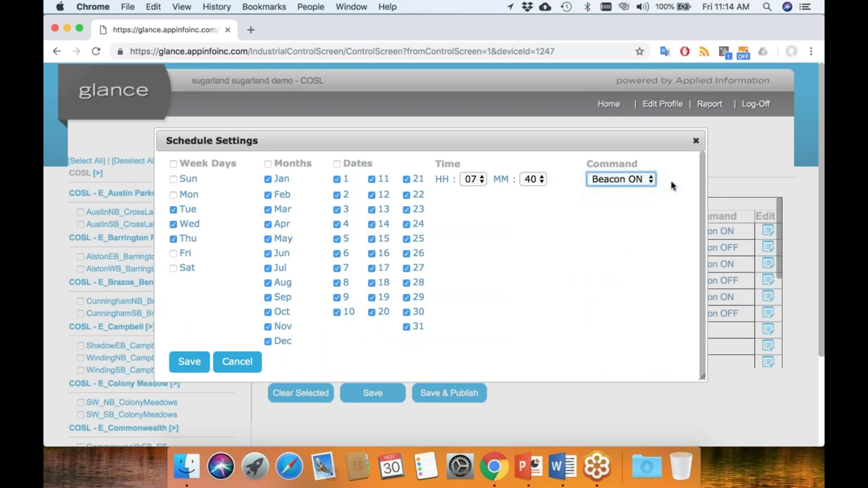
{"action": "left_click", "coordinate": [695, 141]}
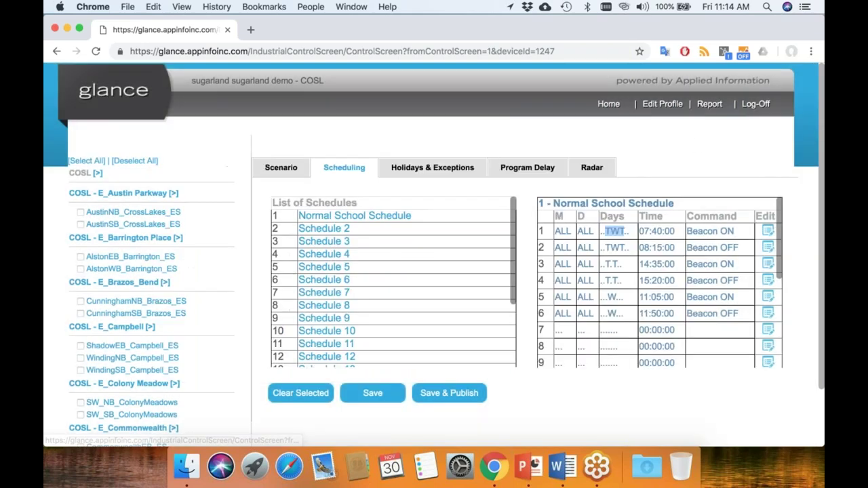
Inspect the settings of events 2, 3 and 4 in Normal School Schedule, closing each without saving
{"action": "left_click", "coordinate": [612, 247]}
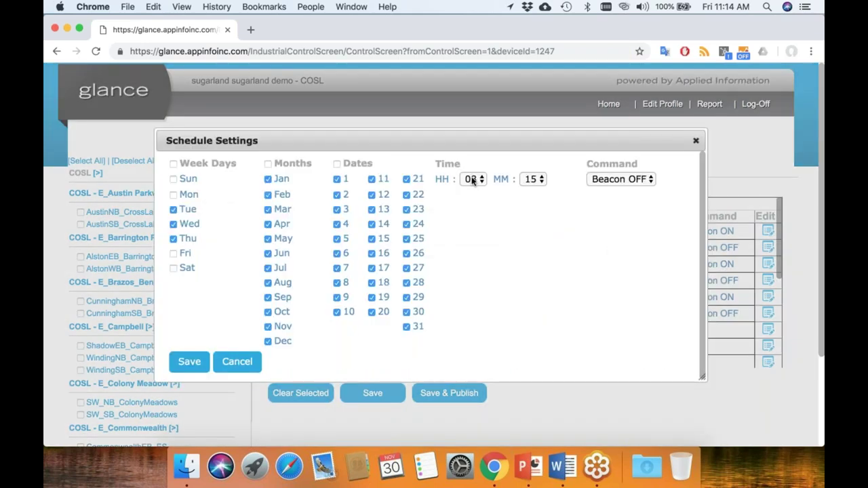
{"action": "left_click", "coordinate": [696, 141]}
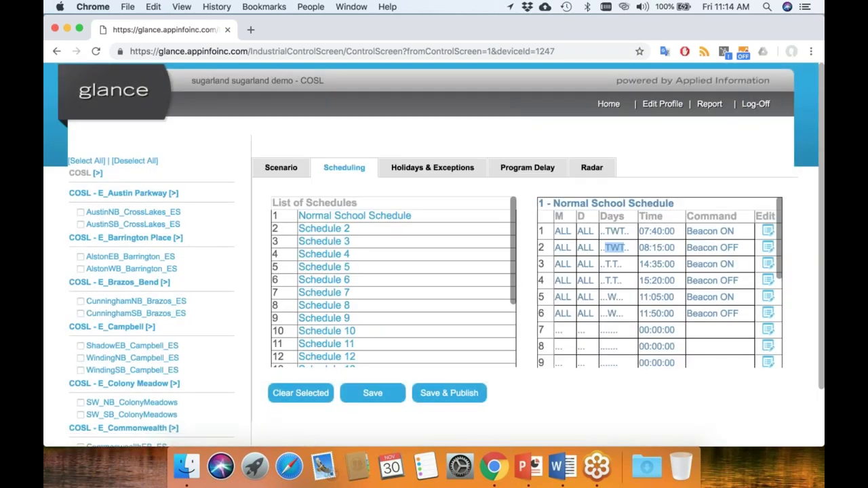
{"action": "left_click", "coordinate": [616, 264]}
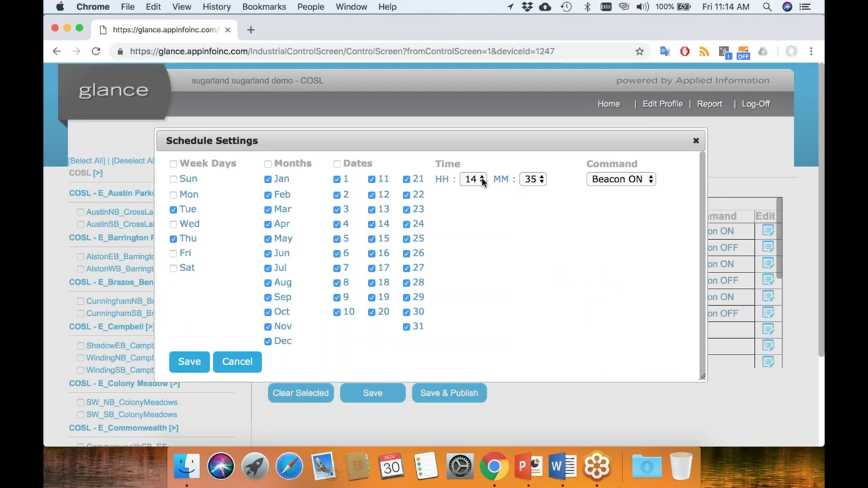
{"action": "left_click", "coordinate": [695, 143]}
{"action": "left_click", "coordinate": [613, 279]}
{"action": "left_click", "coordinate": [695, 140]}
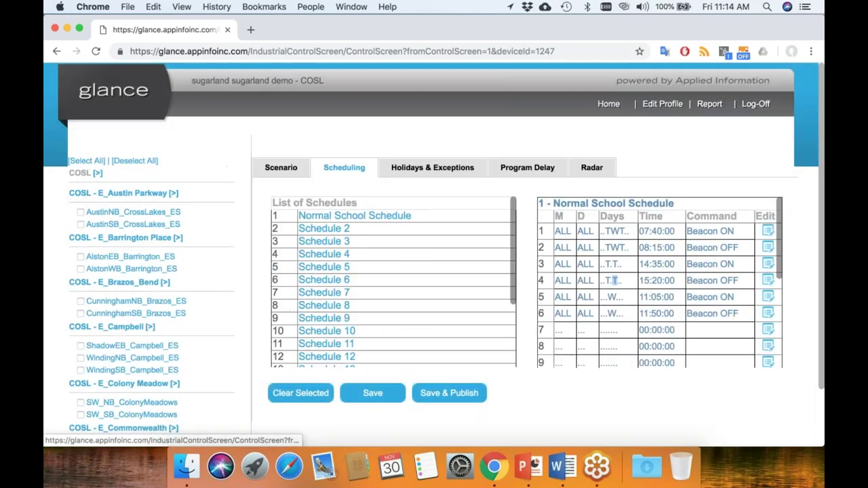
Inspect the settings of the Wednesday events 5 and 6 in Normal School Schedule, closing each without saving
{"action": "left_click", "coordinate": [614, 297]}
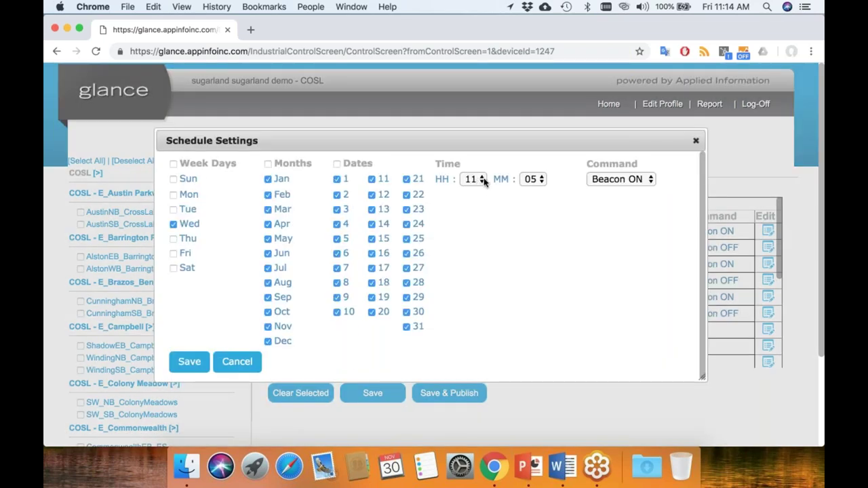
{"action": "left_click", "coordinate": [695, 139]}
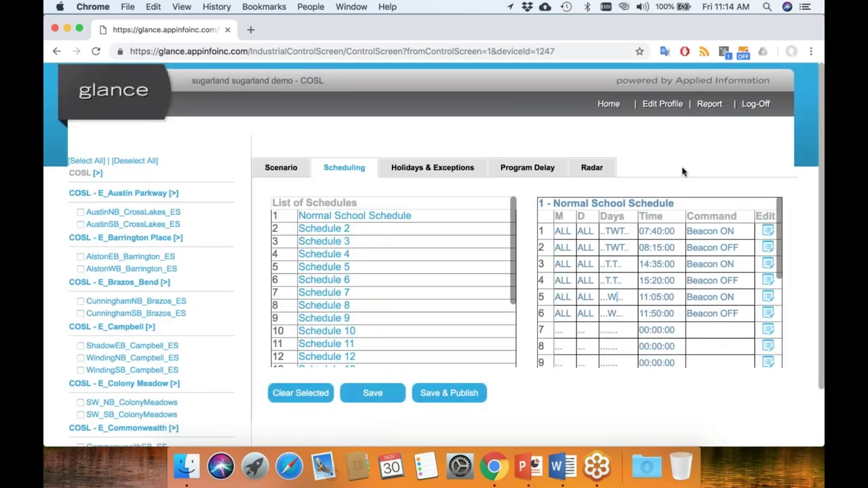
{"action": "left_click", "coordinate": [656, 313]}
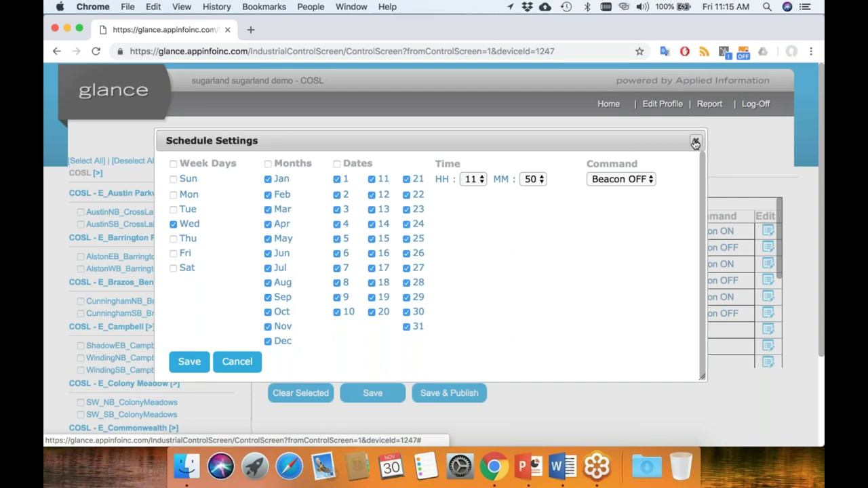
{"action": "left_click", "coordinate": [695, 143]}
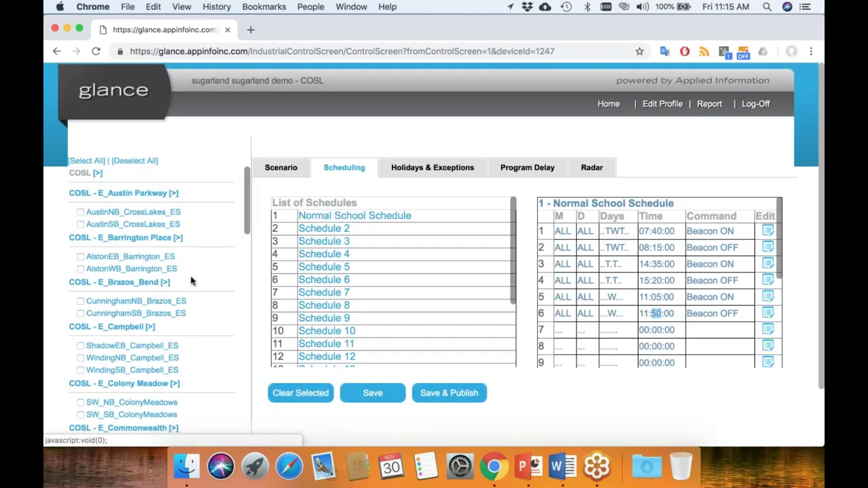
Open the Normal School Schedule name for editing, leave it, and add BrooksNB_FaithSchool to the device selection
{"action": "scroll", "coordinate": [181, 287], "scroll_direction": "down", "scroll_amount": 5}
{"action": "scroll", "coordinate": [182, 288], "scroll_direction": "down", "scroll_amount": 10}
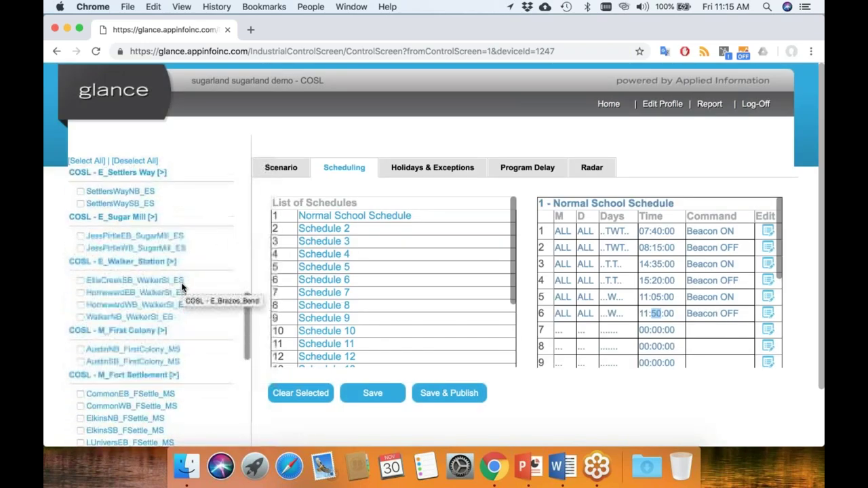
{"action": "scroll", "coordinate": [182, 287], "scroll_direction": "down", "scroll_amount": 1}
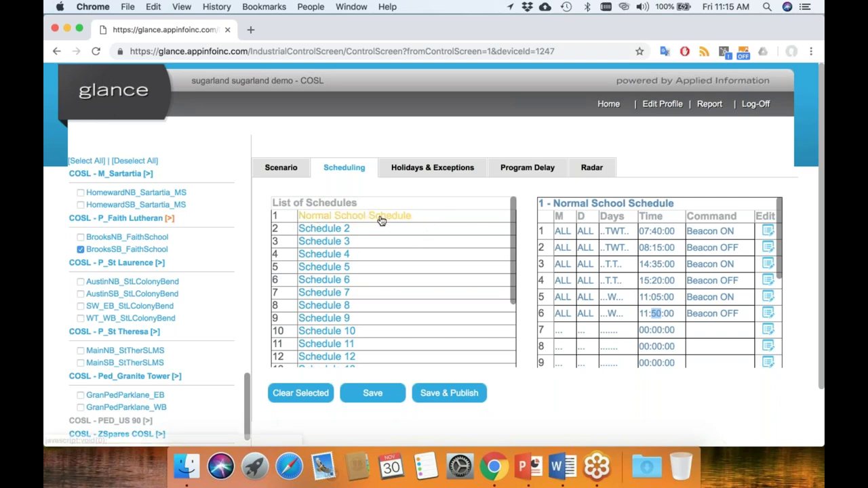
{"action": "left_click", "coordinate": [426, 216]}
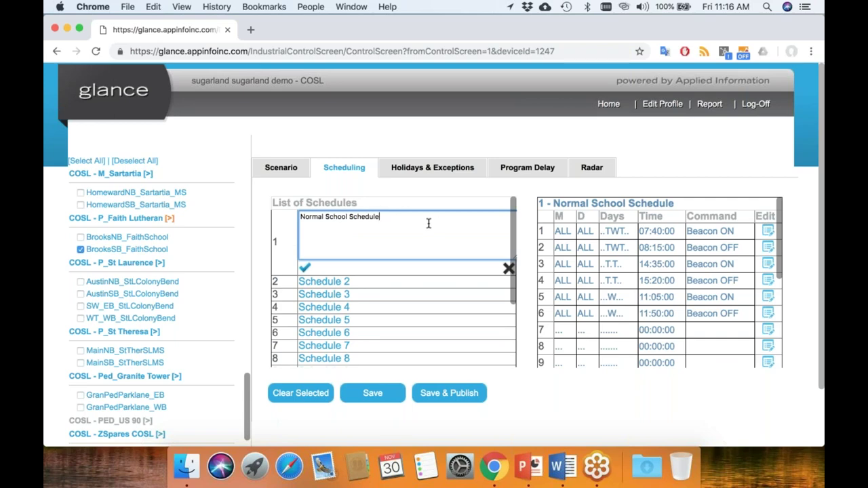
{"action": "left_click_drag", "start_coordinate": [417, 220], "coordinate": [278, 222]}
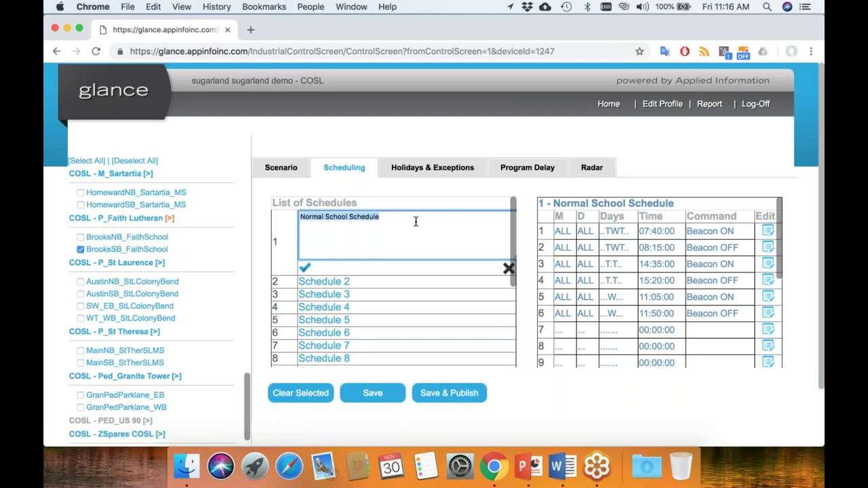
{"action": "left_click", "coordinate": [80, 237]}
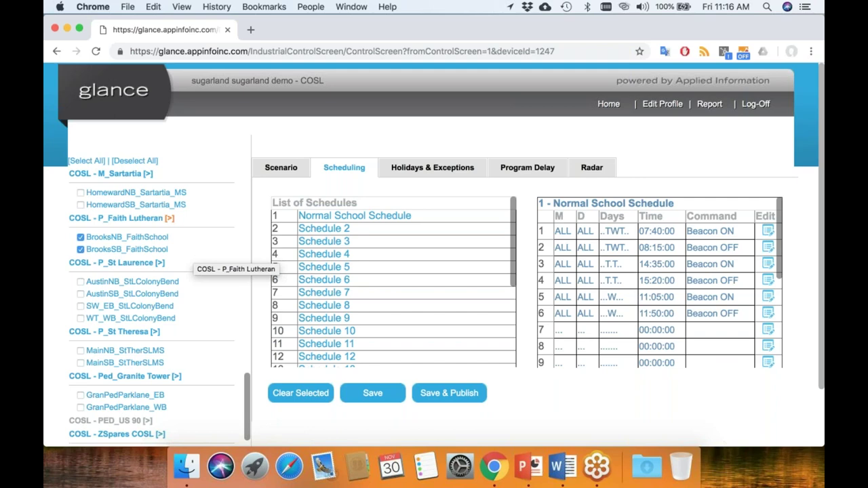
View the events of Schedule 2, return to Normal School Schedule, and inspect the settings of event 1, closing them unsaved
{"action": "left_click", "coordinate": [342, 232]}
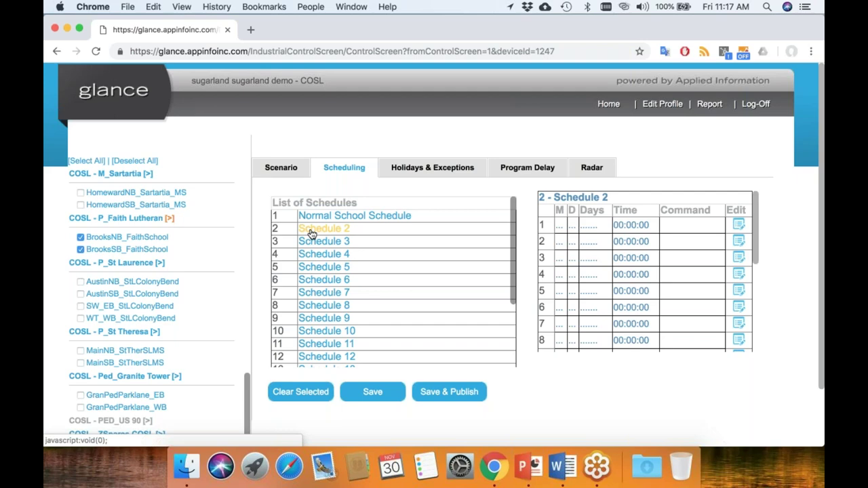
{"action": "left_click", "coordinate": [376, 215]}
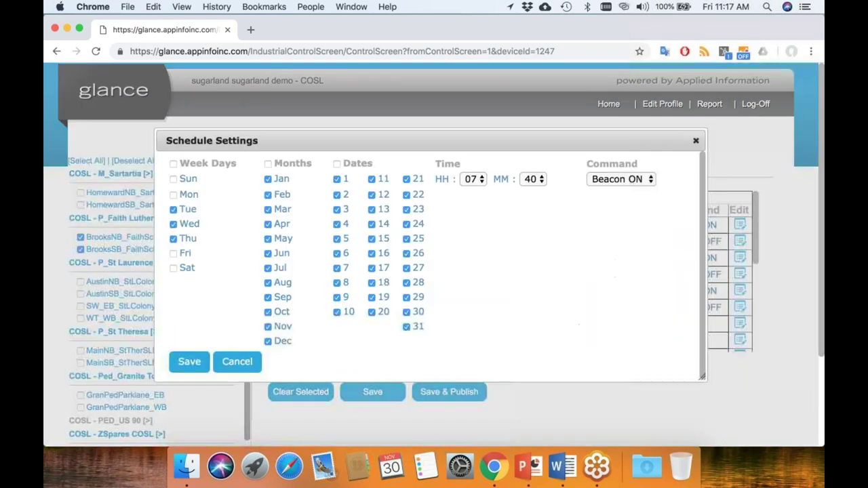
{"action": "left_click", "coordinate": [610, 224]}
{"action": "left_click", "coordinate": [696, 141]}
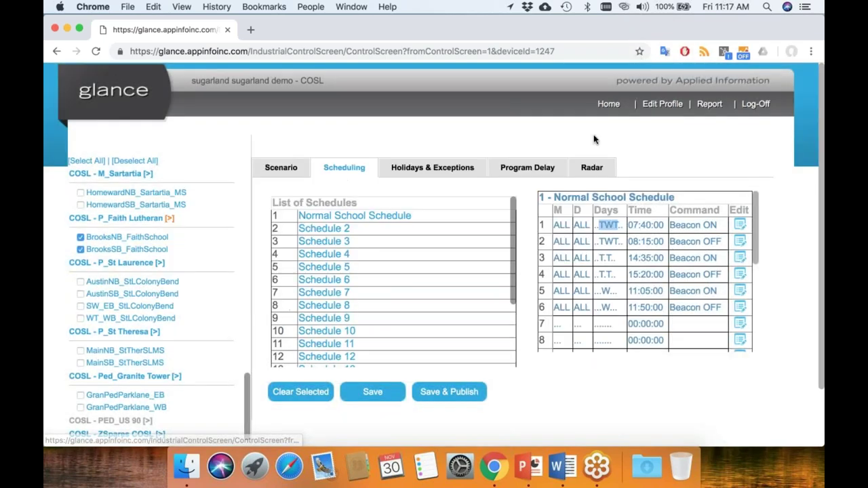
Review the holidays and exceptions, inspecting the Christmas Holidays name field and the Summer Break2 command options and dismissing both
{"action": "left_click", "coordinate": [407, 170]}
{"action": "left_click", "coordinate": [407, 170]}
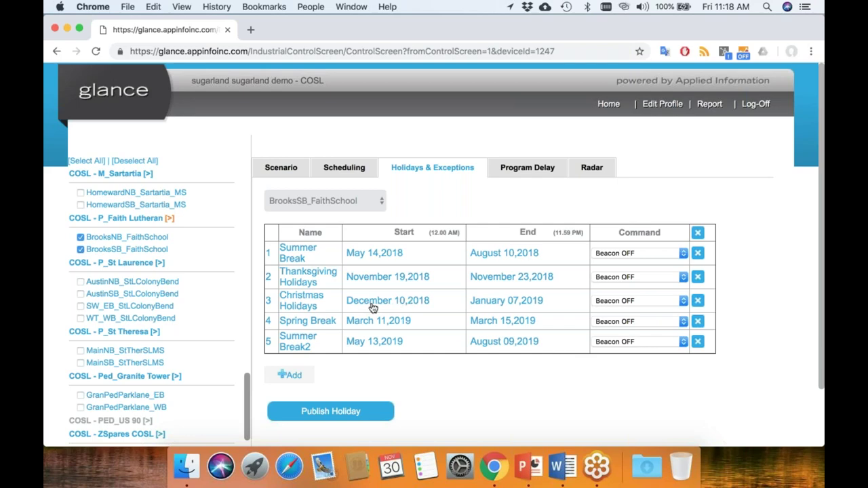
{"action": "left_click", "coordinate": [330, 306]}
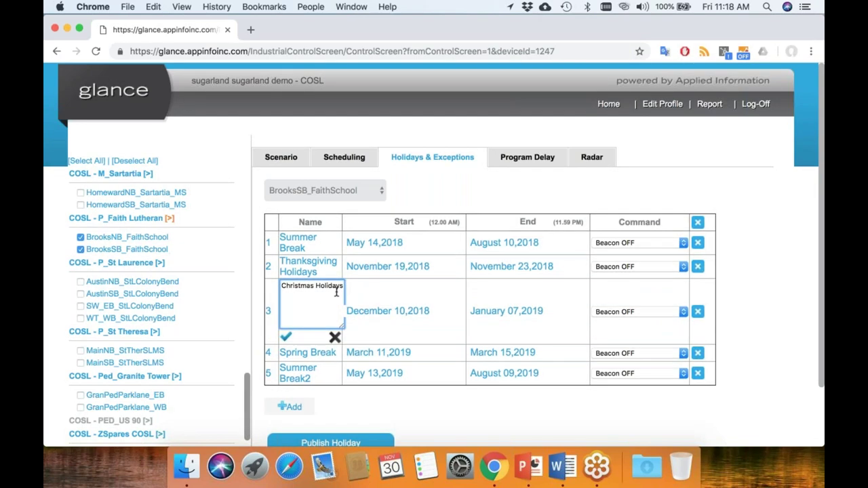
{"action": "left_click_drag", "start_coordinate": [342, 286], "coordinate": [277, 283]}
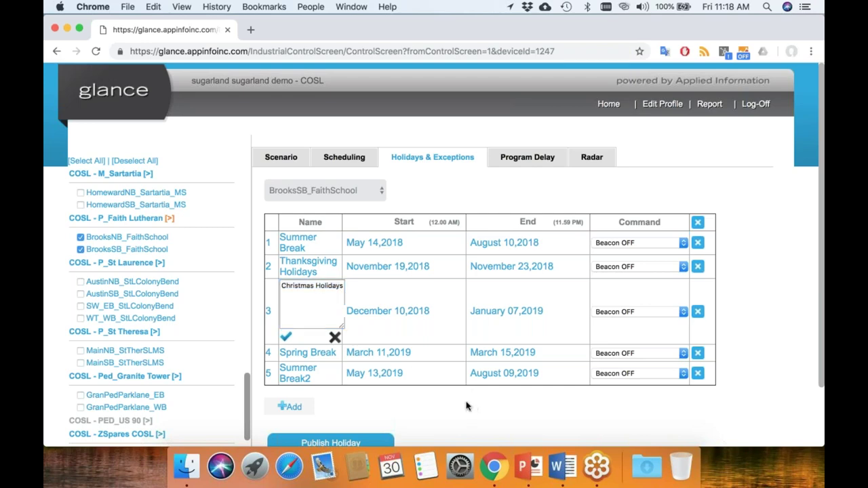
{"action": "left_click", "coordinate": [331, 338]}
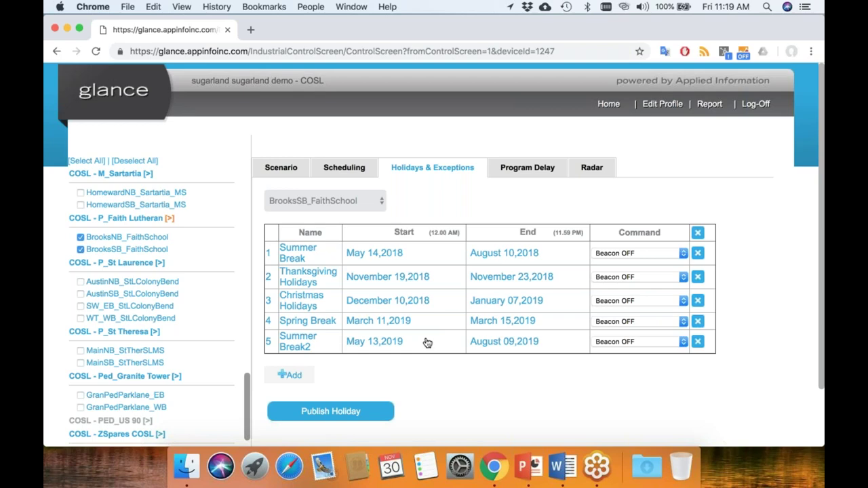
{"action": "left_click", "coordinate": [647, 343]}
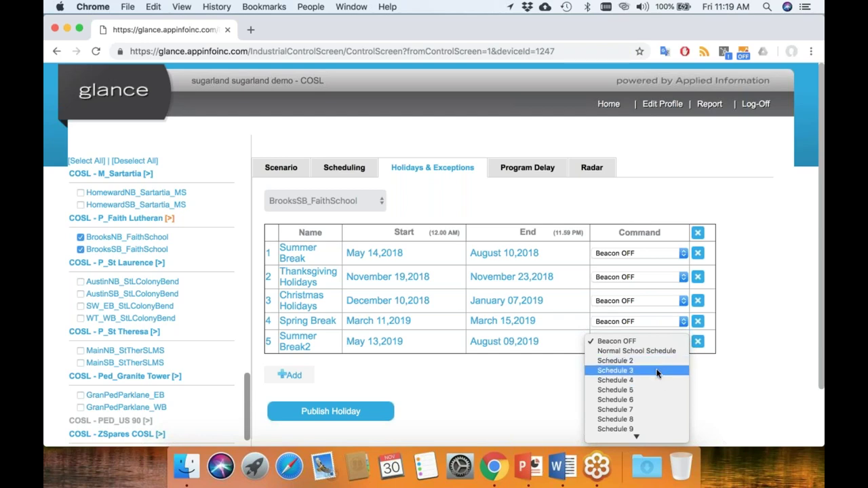
{"action": "left_click", "coordinate": [543, 367]}
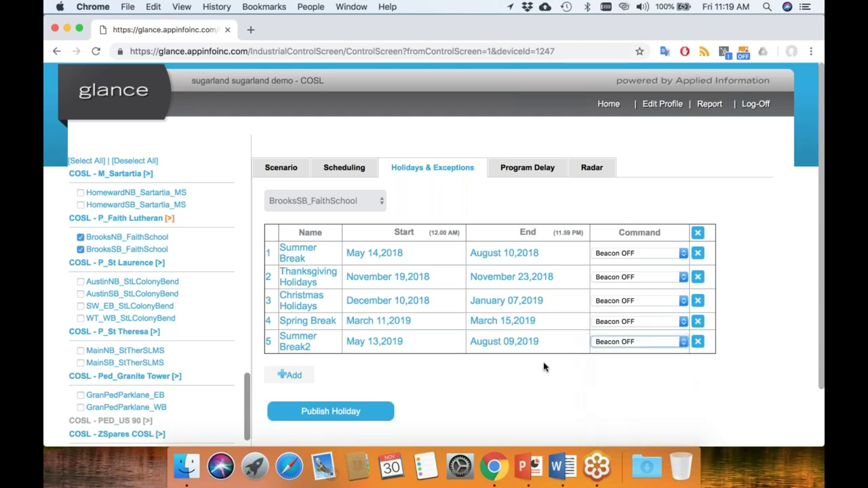
Add a new holiday entry and assign Schedule 3 as its command
{"action": "left_click", "coordinate": [290, 377]}
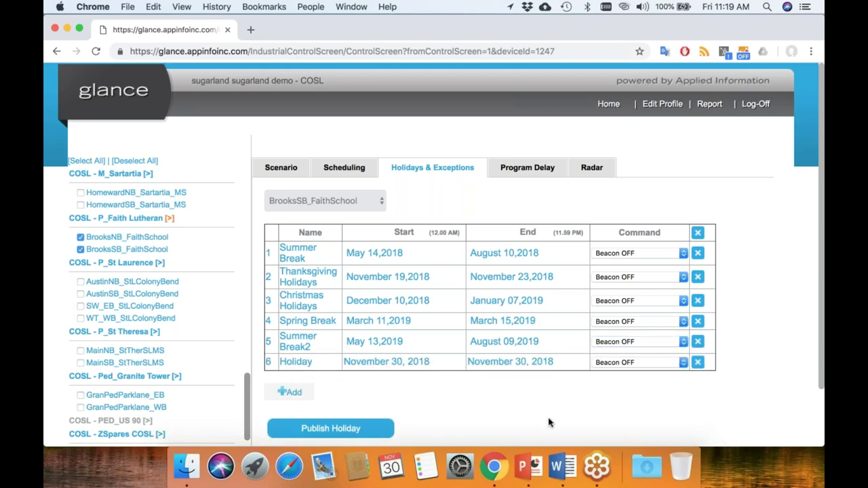
{"action": "left_click", "coordinate": [658, 364]}
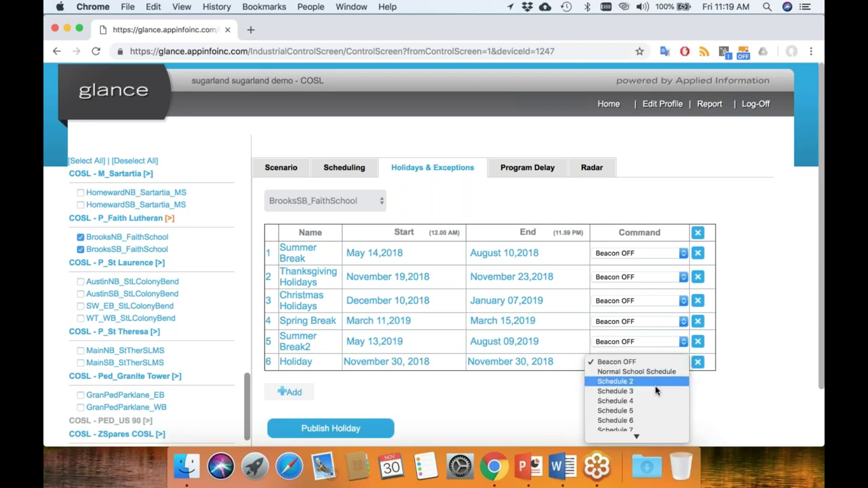
{"action": "left_click", "coordinate": [656, 392]}
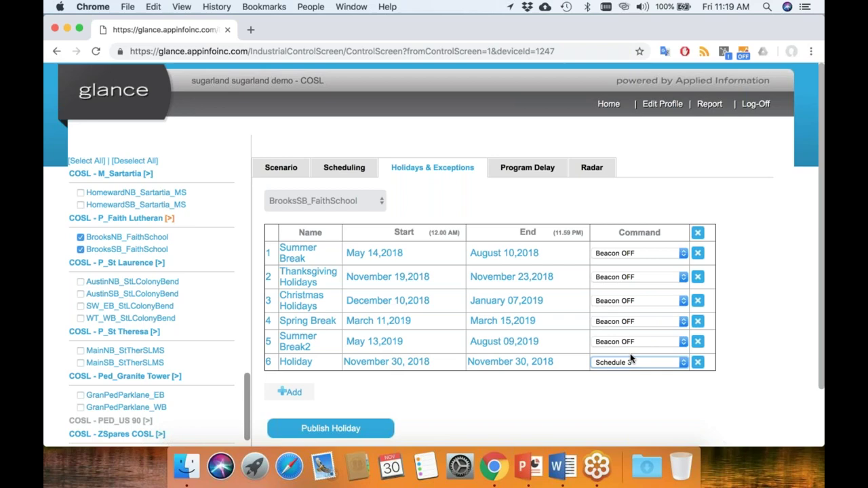
Set the new holiday to start on December 11, 2018 and end on December 12, 2018
{"action": "left_click", "coordinate": [406, 366]}
{"action": "left_click", "coordinate": [491, 241]}
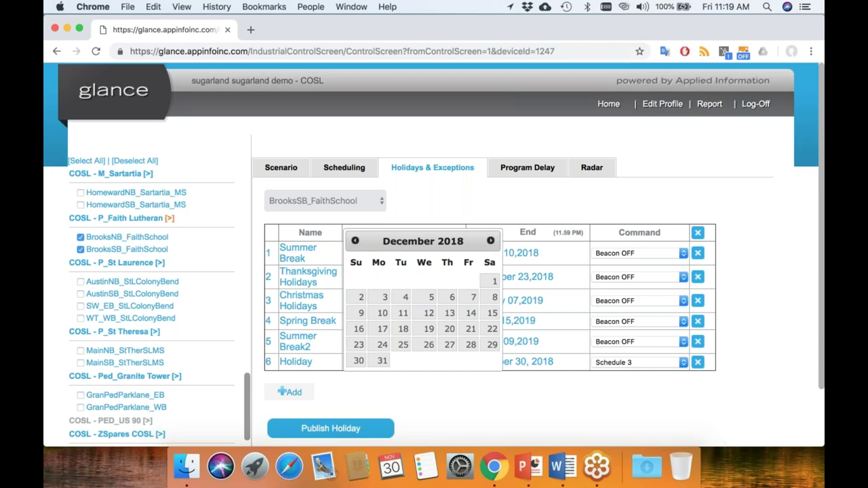
{"action": "left_click", "coordinate": [402, 314]}
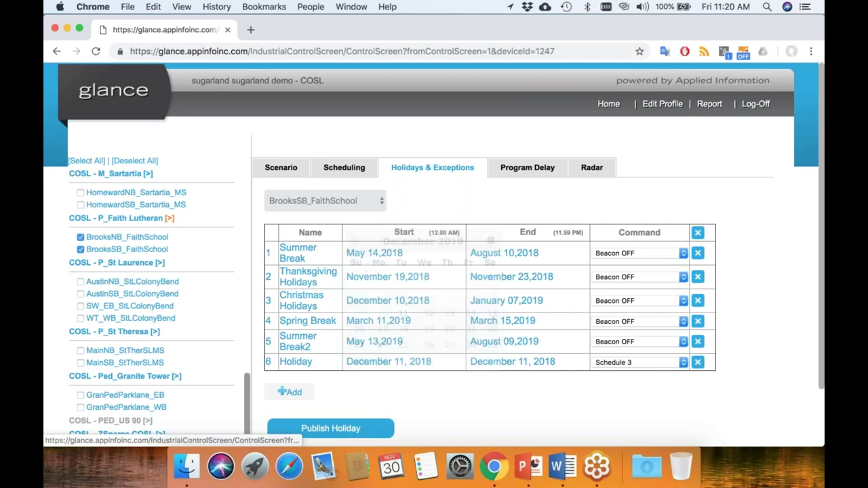
{"action": "left_click", "coordinate": [499, 366]}
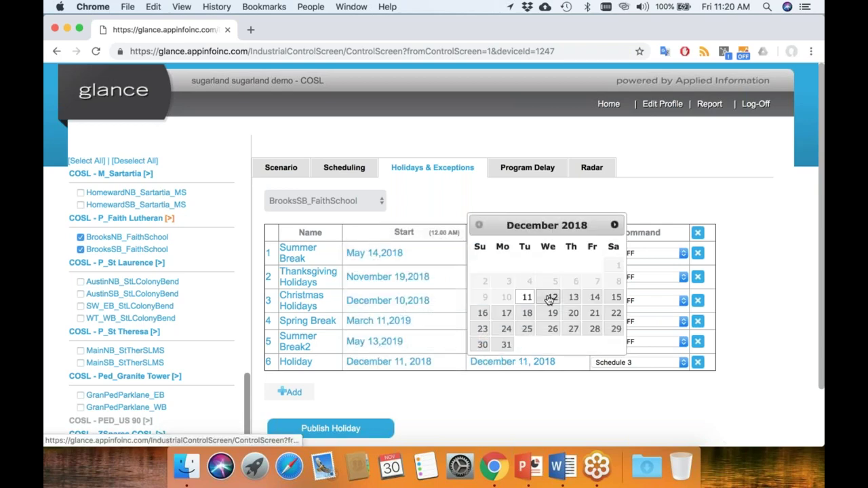
{"action": "left_click", "coordinate": [550, 298]}
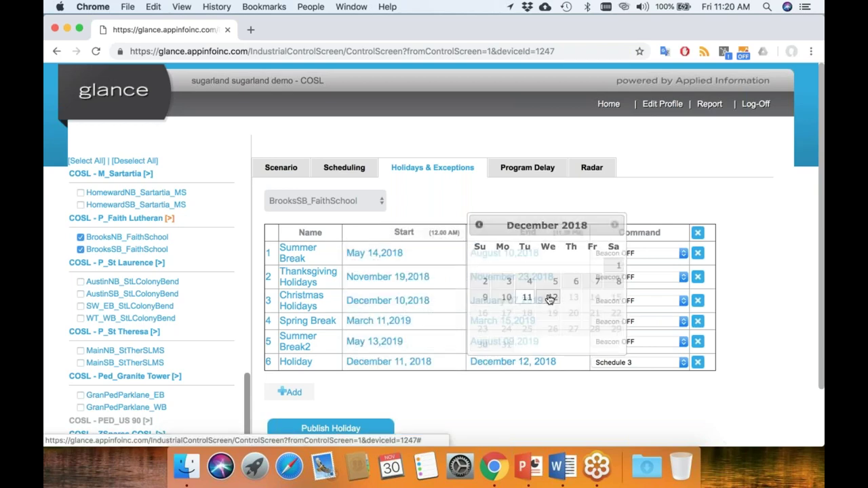
Try Beacon OFF as the new holiday's command and return the command to Schedule 3
{"action": "left_click", "coordinate": [682, 364]}
{"action": "left_click", "coordinate": [666, 333]}
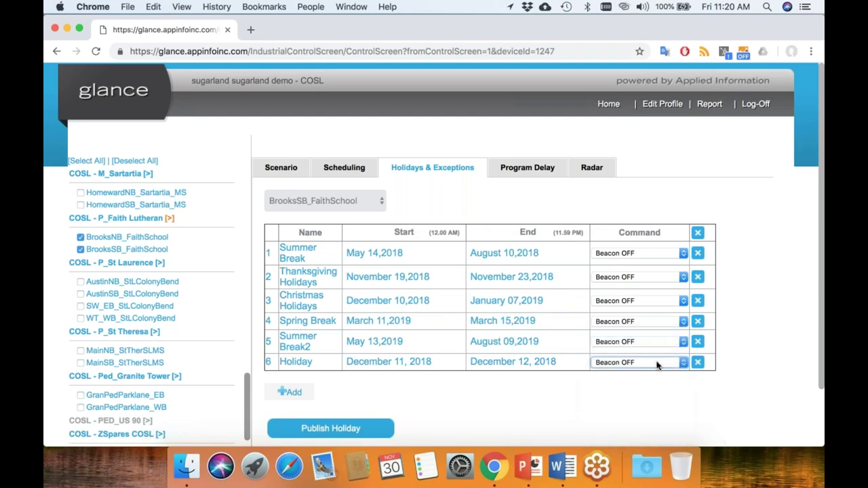
{"action": "left_click", "coordinate": [658, 363]}
{"action": "left_click", "coordinate": [656, 392]}
Add a program delay entry for December 3, 2018 covering morning and afternoon with the Beacon Off command
{"action": "left_click", "coordinate": [526, 170]}
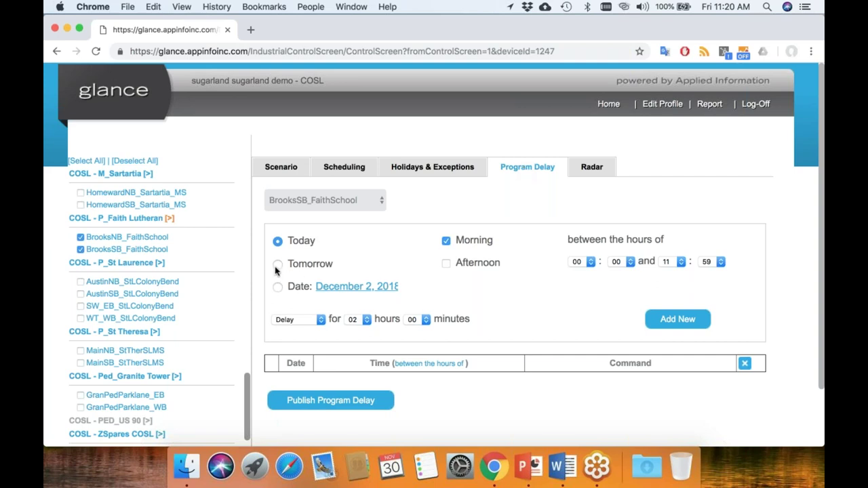
{"action": "left_click", "coordinate": [278, 288]}
{"action": "left_click", "coordinate": [350, 291]}
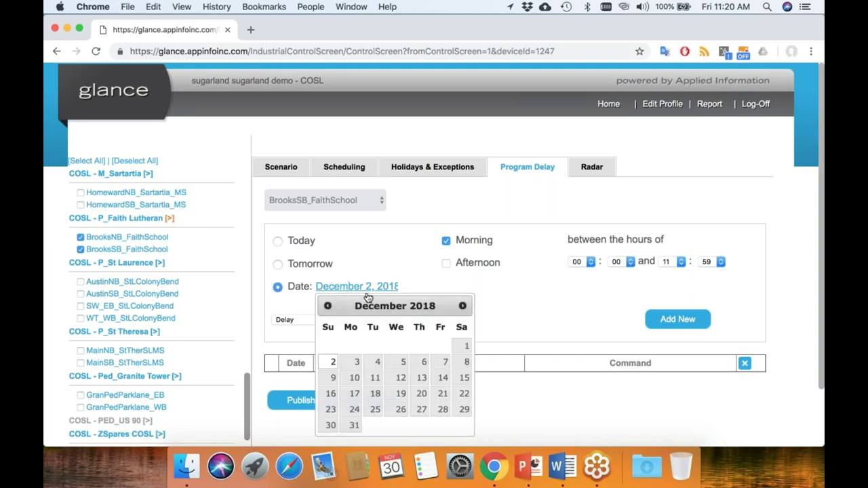
{"action": "left_click", "coordinate": [358, 362]}
{"action": "left_click", "coordinate": [447, 263]}
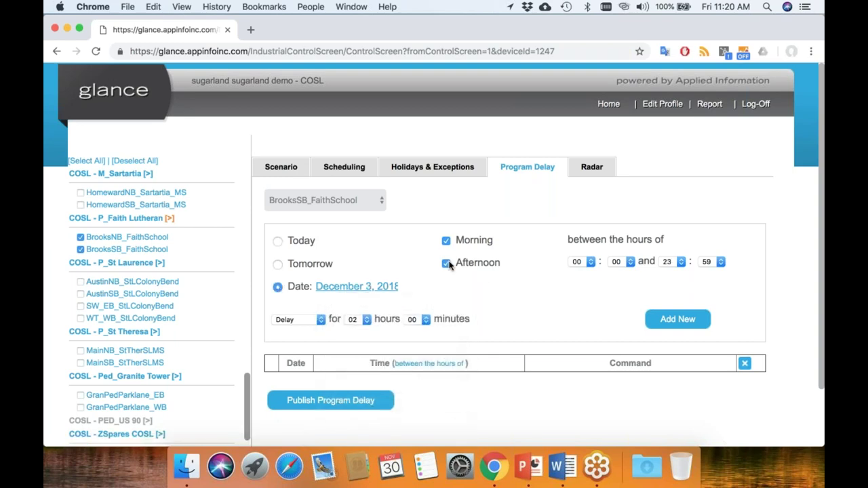
{"action": "left_click", "coordinate": [313, 321]}
{"action": "left_click", "coordinate": [306, 335]}
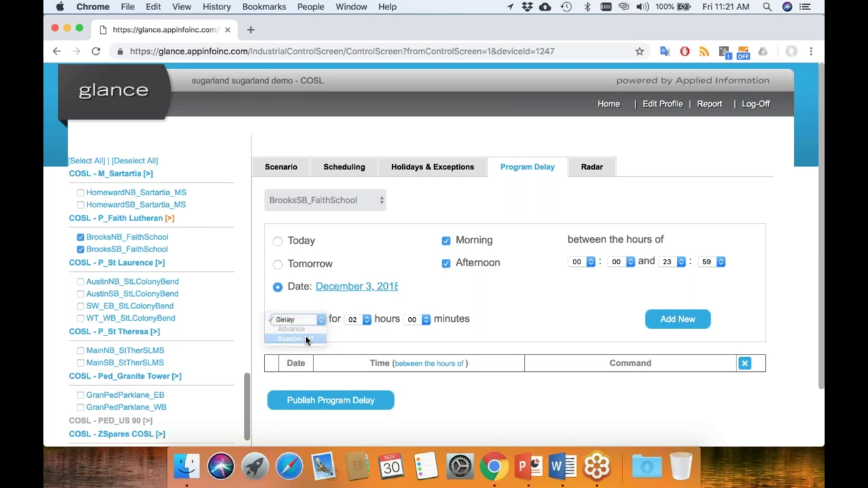
{"action": "left_click", "coordinate": [692, 322]}
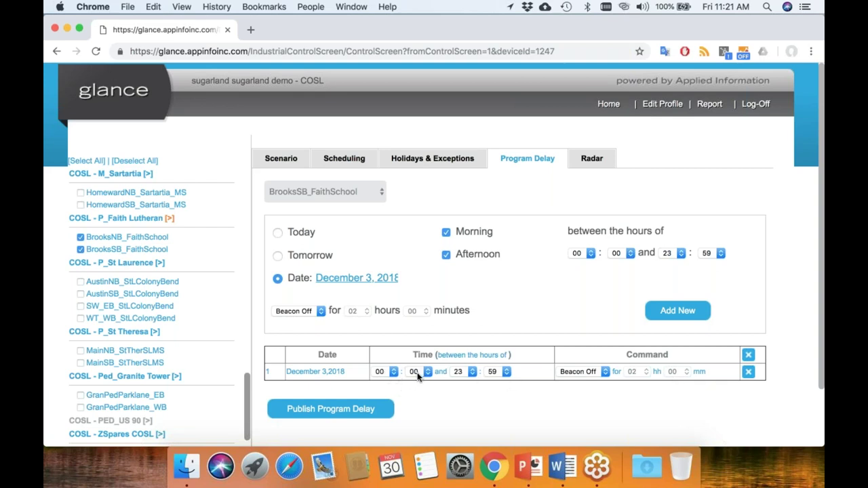
Select all devices and configure the program delay form for a Delay of 01 hours in the morning only
{"action": "left_click", "coordinate": [85, 163]}
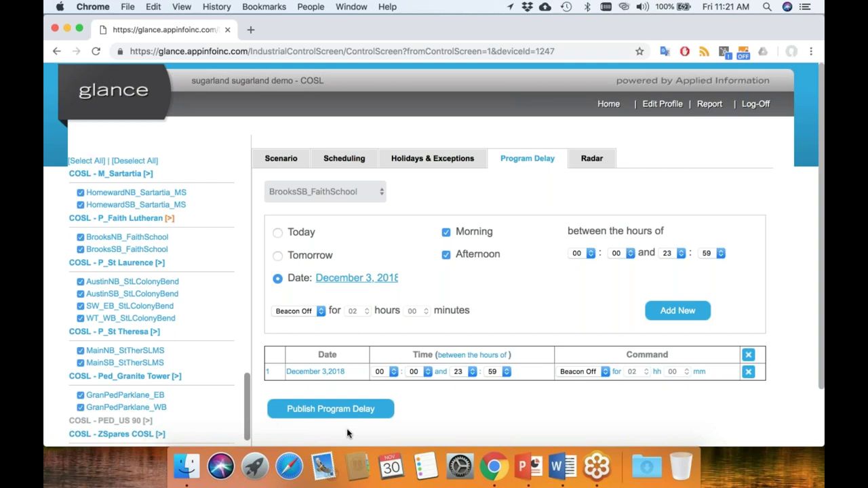
{"action": "left_click", "coordinate": [320, 310]}
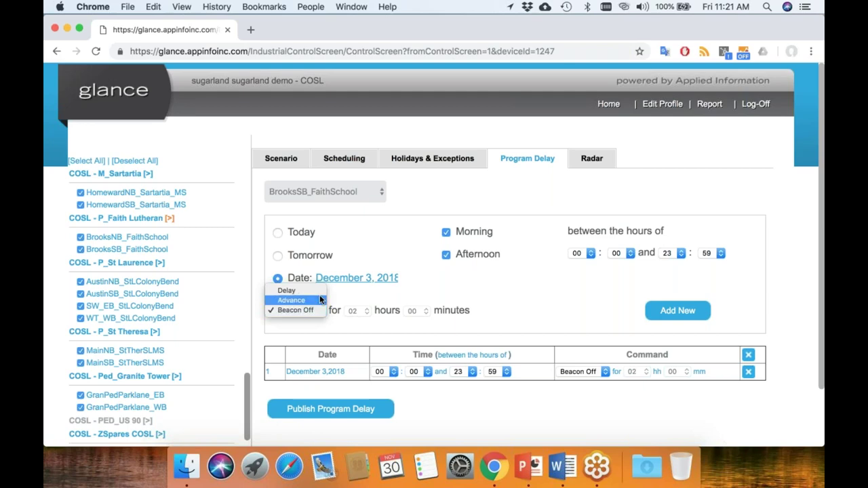
{"action": "left_click", "coordinate": [319, 291]}
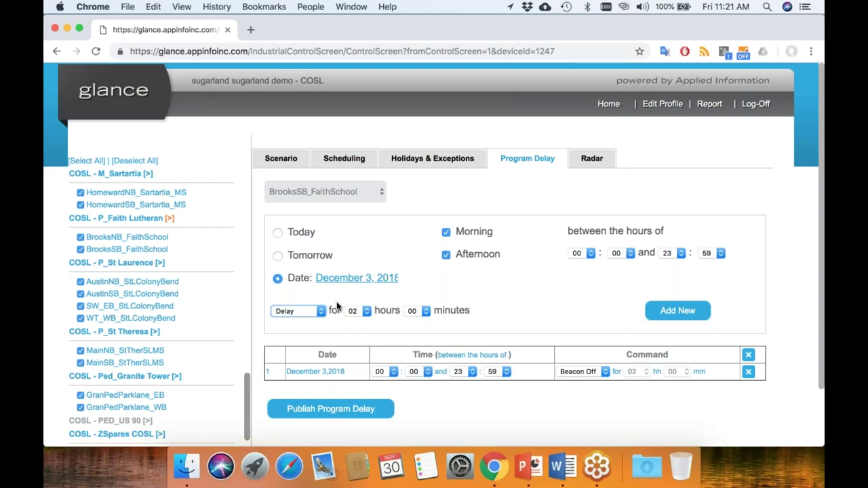
{"action": "left_click", "coordinate": [363, 311]}
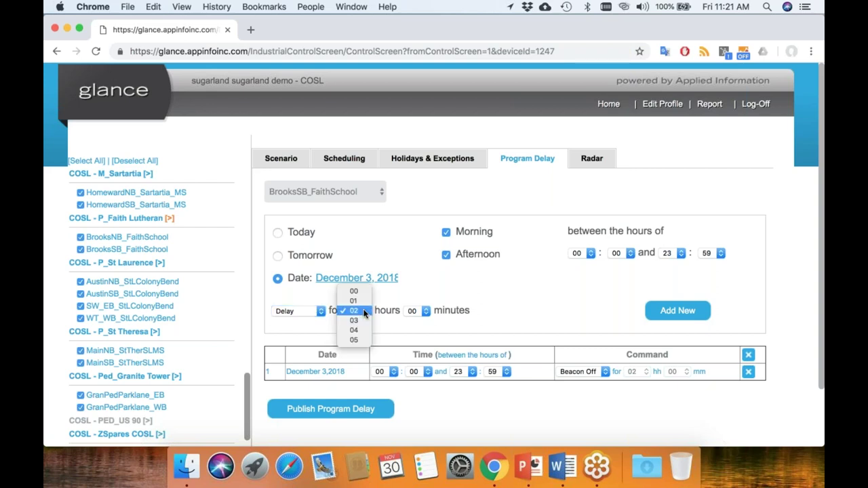
{"action": "left_click", "coordinate": [362, 298]}
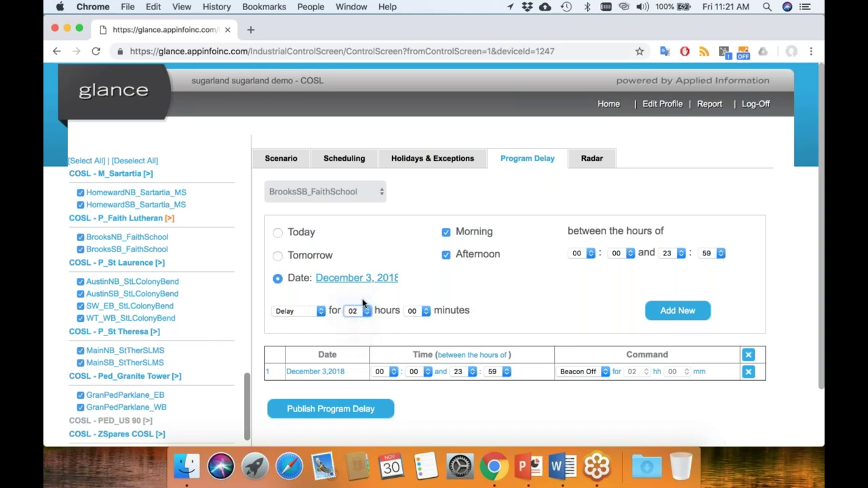
{"action": "left_click", "coordinate": [446, 255]}
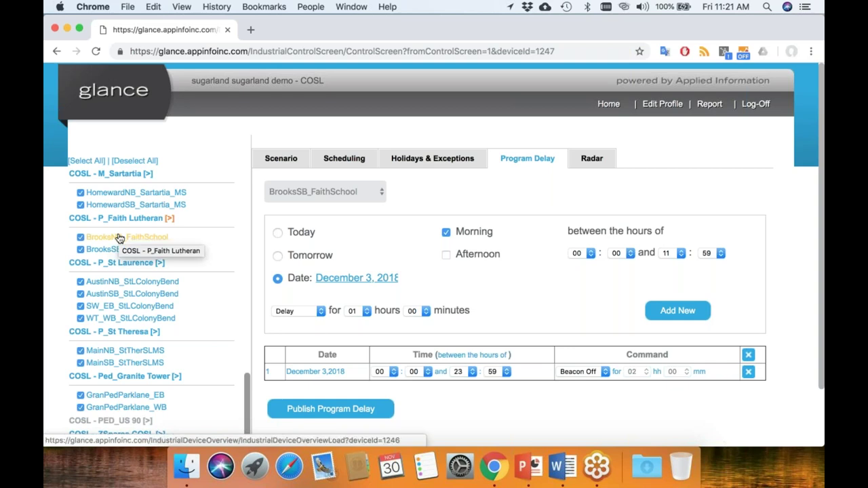
View the radar settings and the list of scenarios for the selected devices
{"action": "left_click", "coordinate": [596, 161]}
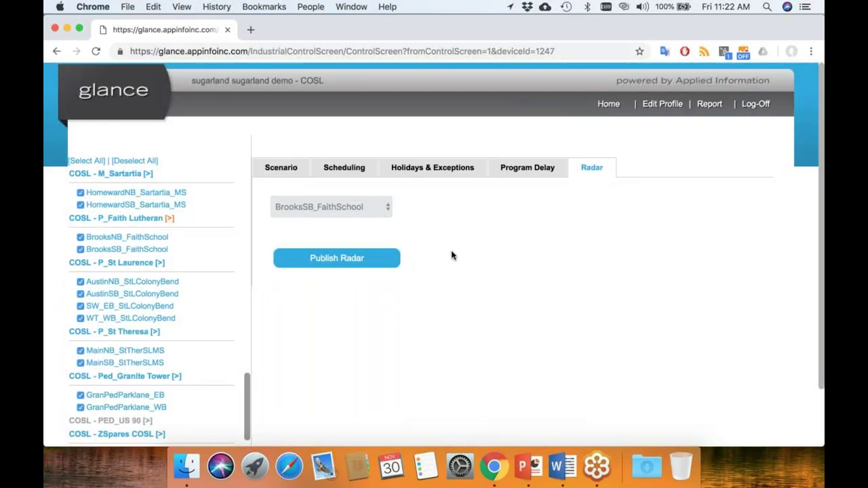
{"action": "left_click", "coordinate": [283, 166]}
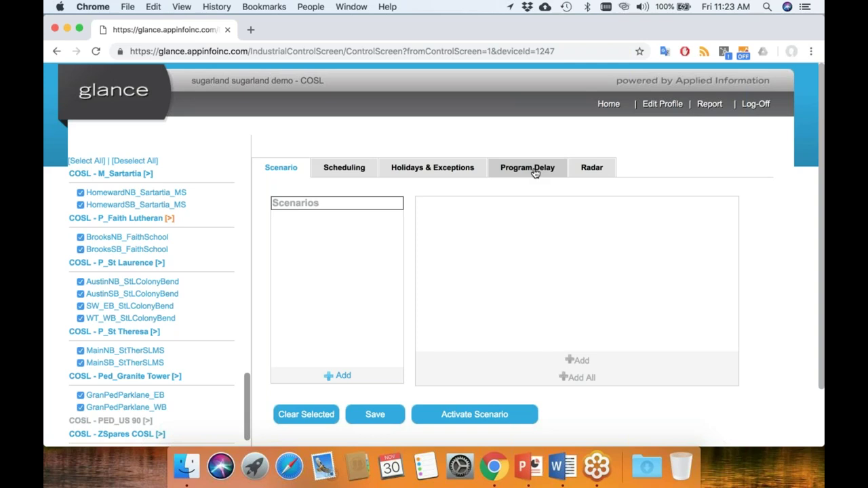
Log off and fill in the Manatee County account's username and password on the login form
{"action": "left_click", "coordinate": [762, 106]}
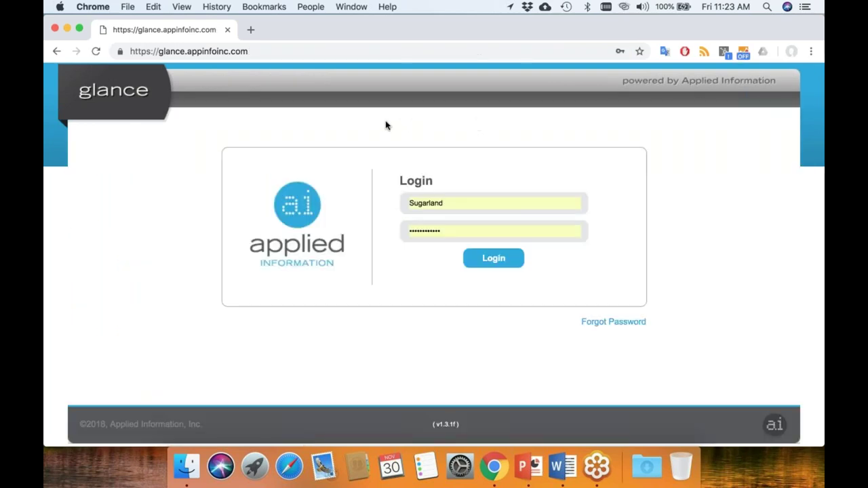
{"action": "left_click", "coordinate": [437, 200]}
{"action": "double_click", "coordinate": [436, 202]}
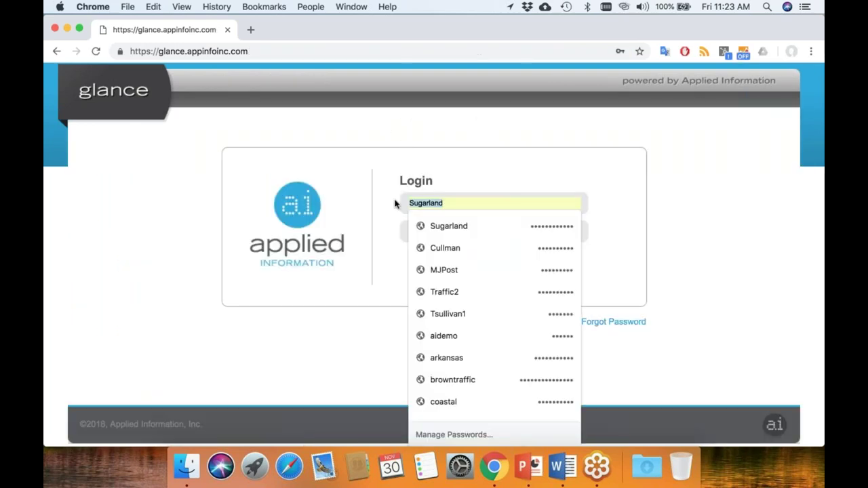
{"action": "type", "text": "M"}
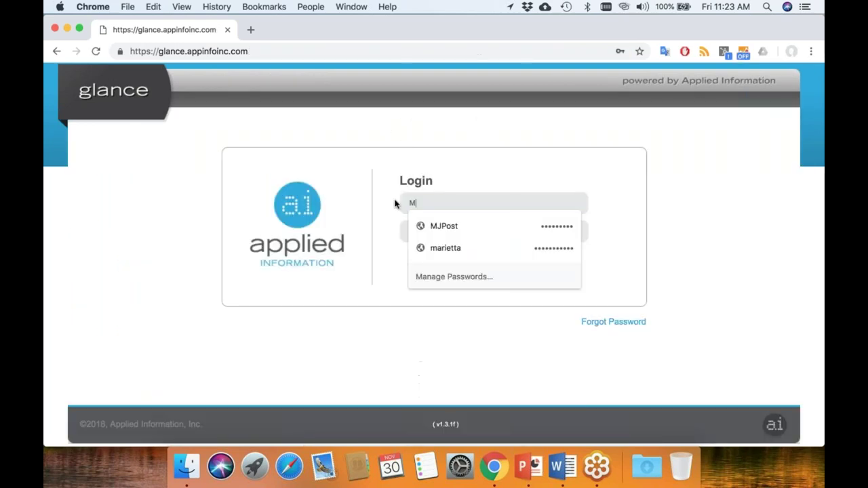
{"action": "type", "text": "anate"}
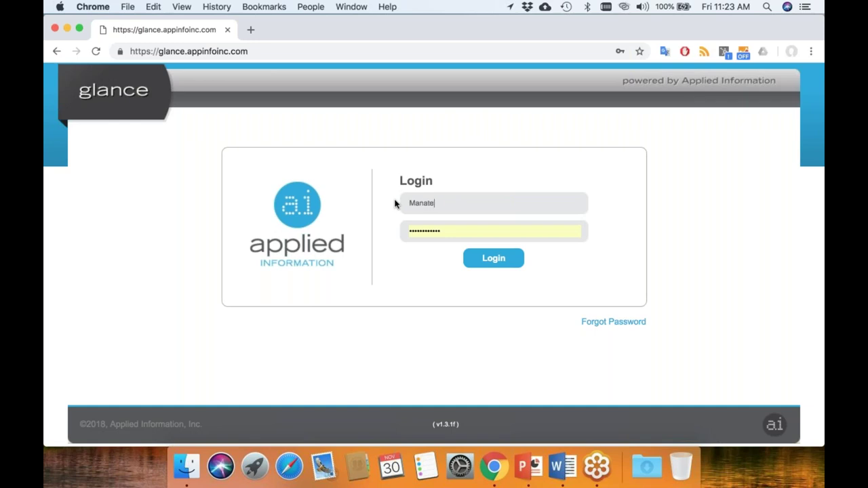
{"action": "type", "text": "eFL"}
{"action": "key", "text": "Tab"}
{"action": "type", "text": "***"}
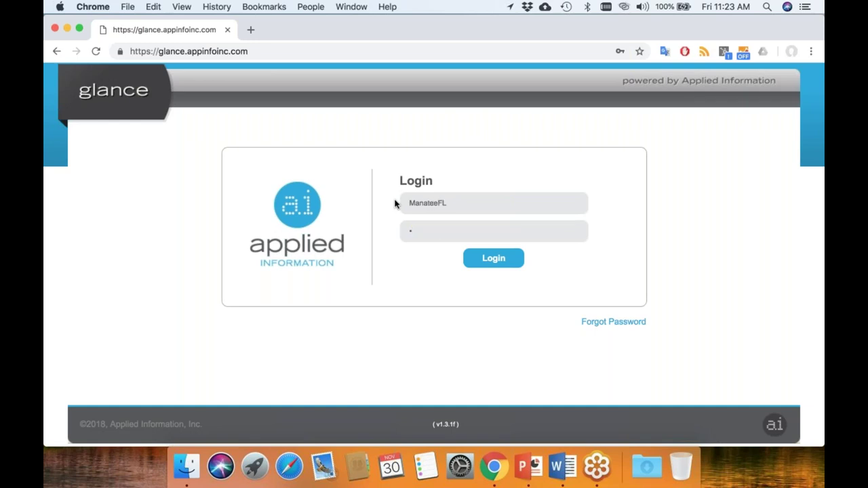
Paste the account password again and log in to the Manatee County account
{"action": "left_click", "coordinate": [637, 260]}
{"action": "left_click_drag", "start_coordinate": [481, 200], "coordinate": [359, 206]}
{"action": "key", "text": "Tab"}
{"action": "key", "text": "super+v"}
{"action": "key", "text": "Return"}
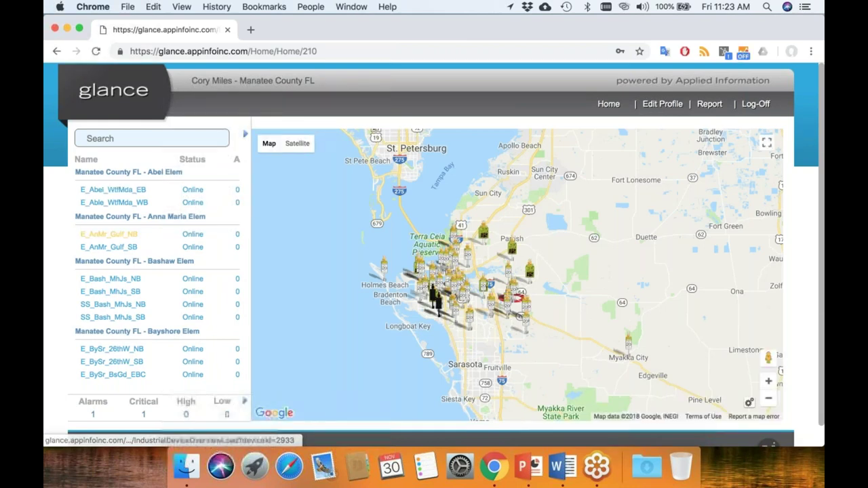
Open the E_Bash_MhJs_NB device for editing and display its Bashaw Standard schedule
{"action": "left_click", "coordinate": [107, 282]}
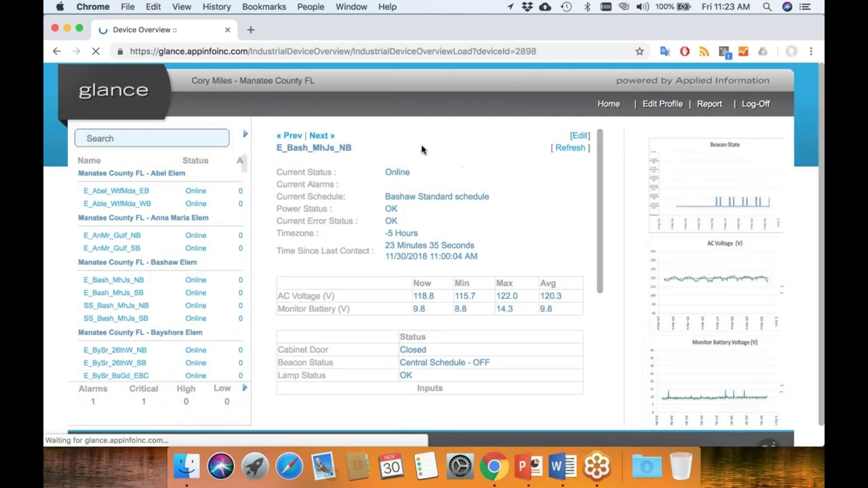
{"action": "left_click", "coordinate": [580, 138]}
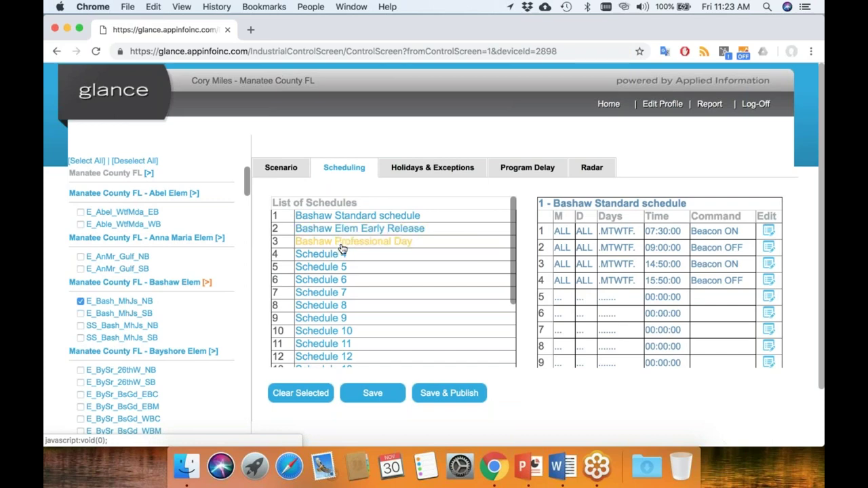
{"action": "left_click", "coordinate": [397, 216]}
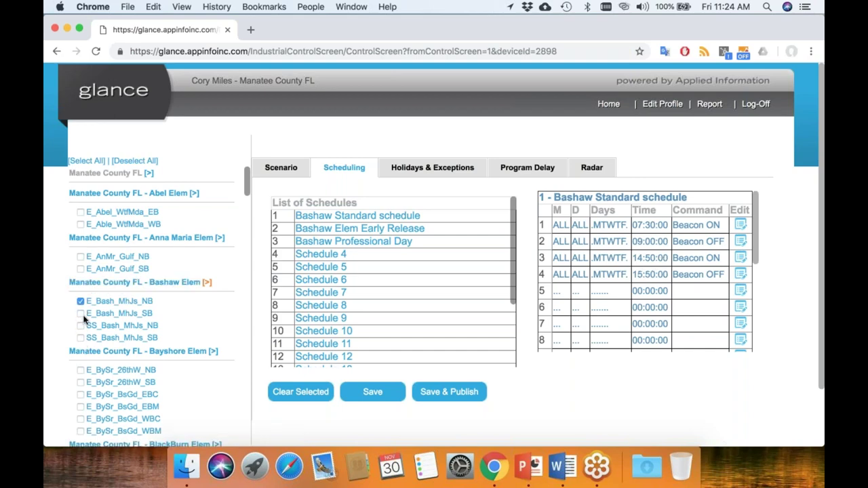
Select all Bashaw Elem devices and view the Bashaw Elem Early Release and Bashaw Professional Day schedules
{"action": "left_click", "coordinate": [118, 287]}
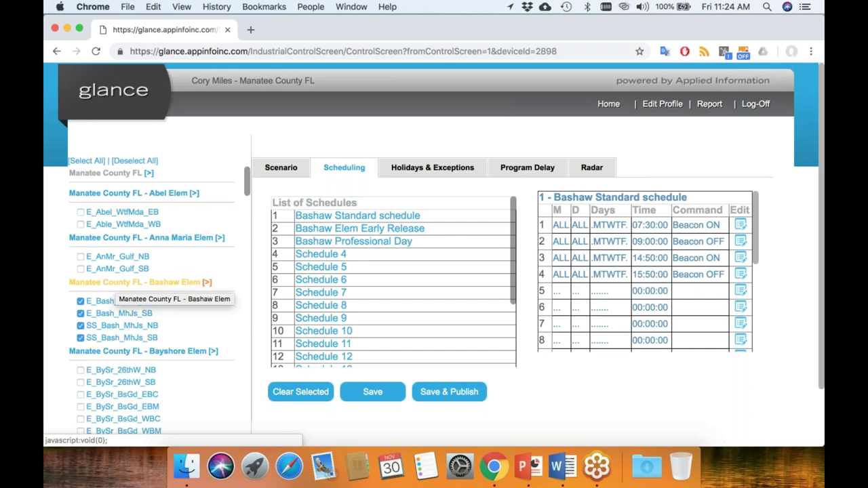
{"action": "left_click", "coordinate": [401, 231]}
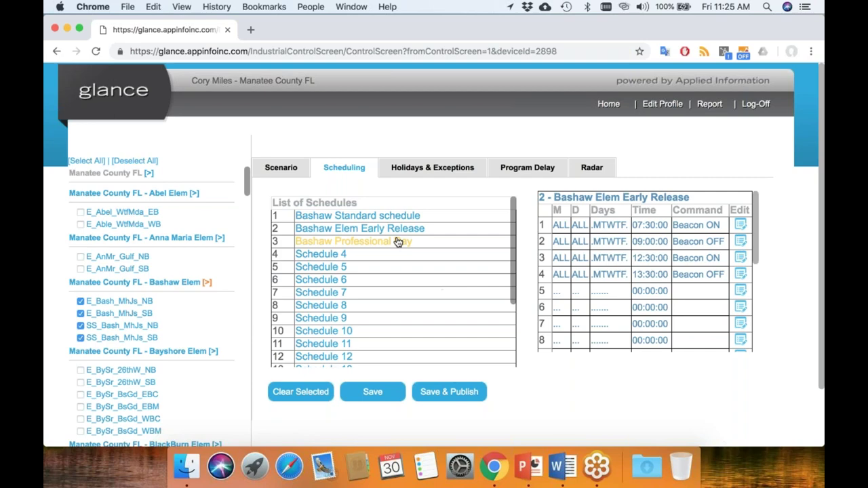
{"action": "left_click", "coordinate": [339, 246]}
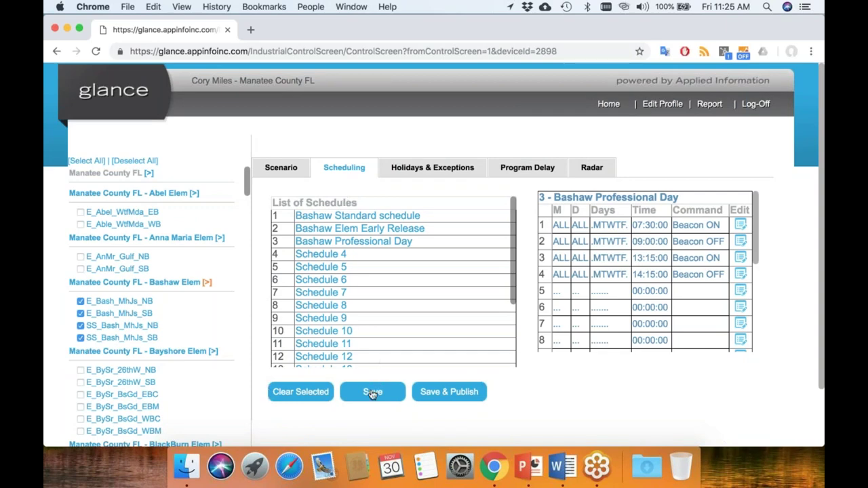
Open the Bashaw Elem holidays and exceptions and review the command options of the September 12, 2018 Professional Day Sch entry
{"action": "left_click", "coordinate": [423, 169]}
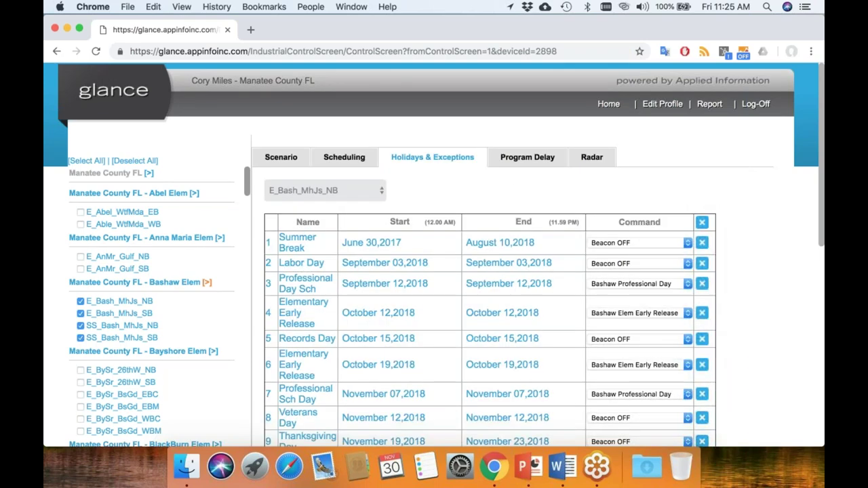
{"action": "scroll", "coordinate": [400, 224], "scroll_direction": "down", "scroll_amount": 2}
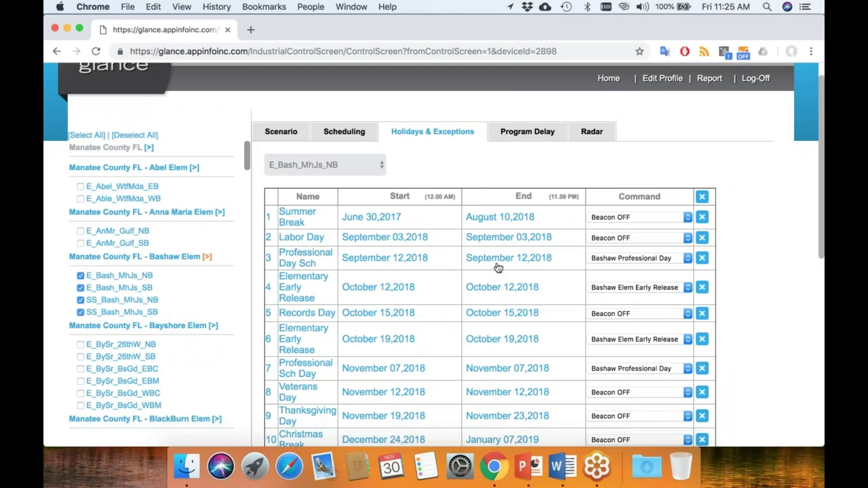
{"action": "left_click", "coordinate": [626, 260]}
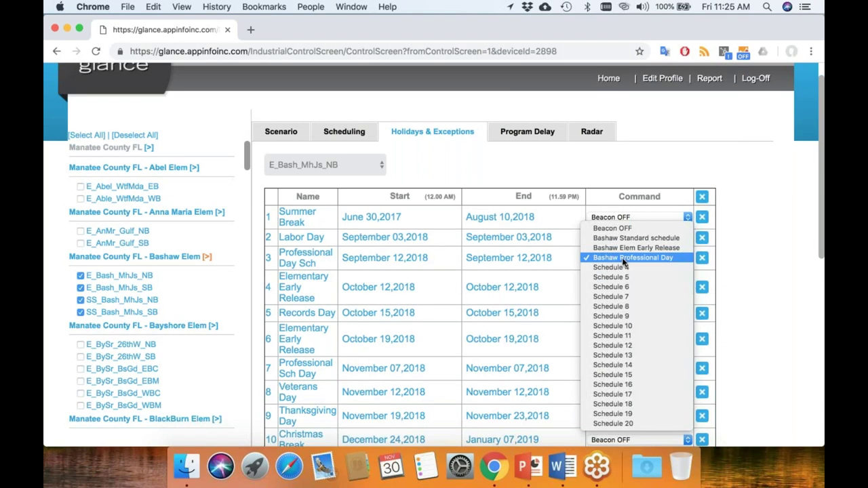
{"action": "left_click", "coordinate": [622, 258]}
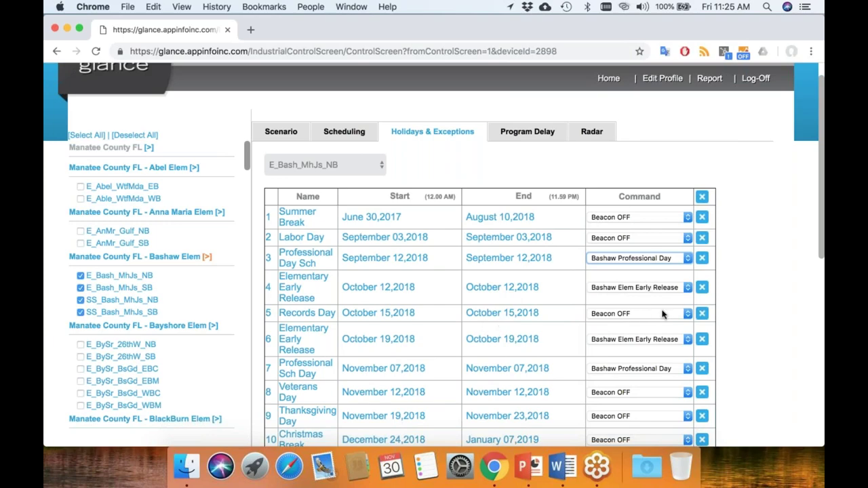
Examine the full list of Bashaw Elem holidays and exceptions, comparing the dates and commands of each entry
{"action": "scroll", "coordinate": [662, 314], "scroll_direction": "down", "scroll_amount": 7}
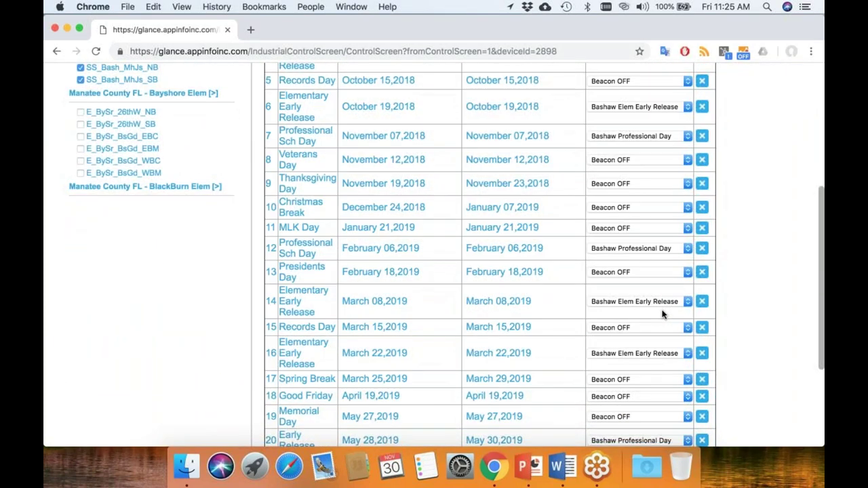
{"action": "scroll", "coordinate": [662, 313], "scroll_direction": "down", "scroll_amount": 4}
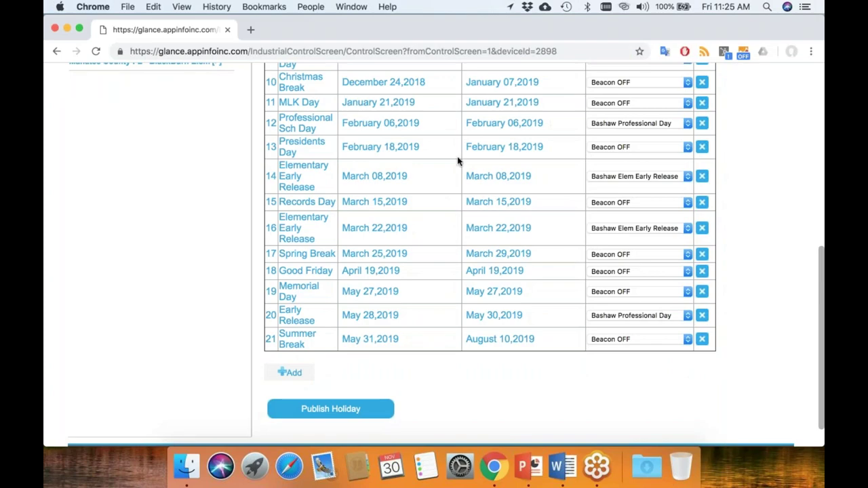
{"action": "scroll", "coordinate": [457, 161], "scroll_direction": "up", "scroll_amount": 6}
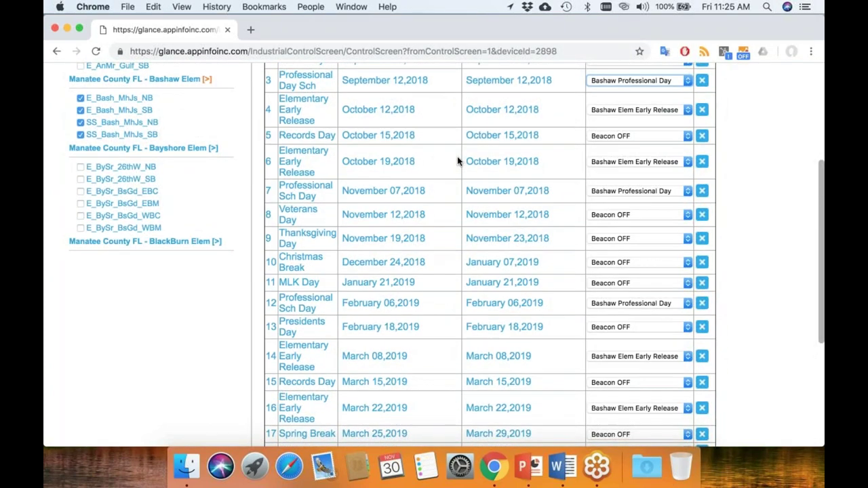
{"action": "scroll", "coordinate": [457, 160], "scroll_direction": "up", "scroll_amount": 4}
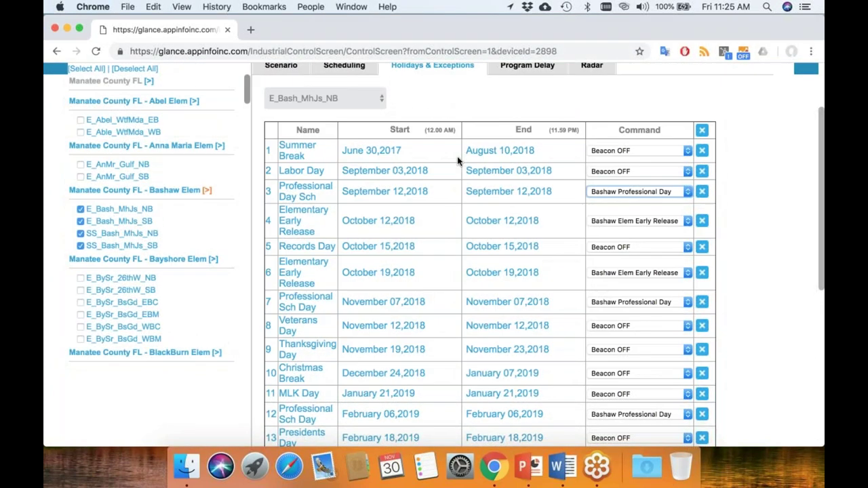
{"action": "scroll", "coordinate": [457, 161], "scroll_direction": "down", "scroll_amount": 7}
{"action": "scroll", "coordinate": [457, 161], "scroll_direction": "down", "scroll_amount": 3}
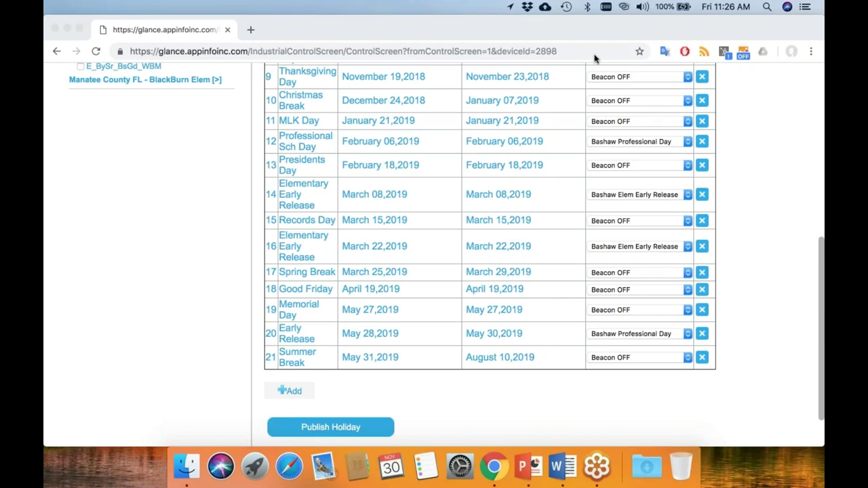
{"action": "scroll", "coordinate": [431, 237], "scroll_direction": "up", "scroll_amount": 10}
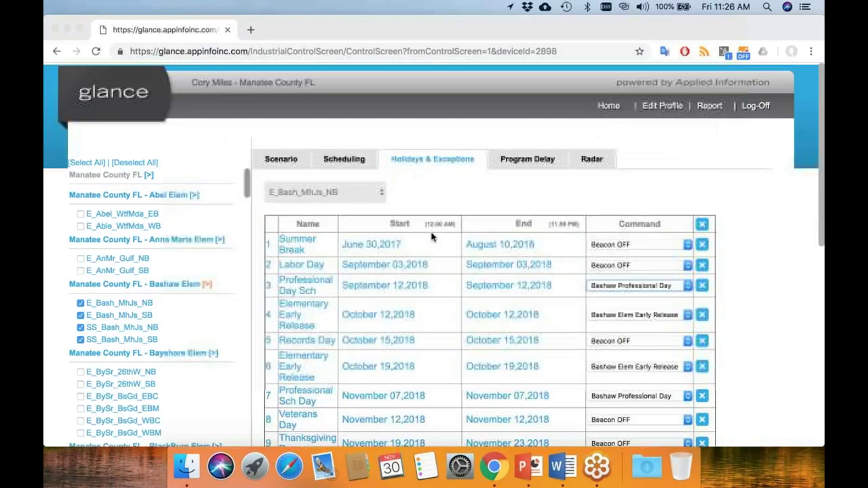
{"action": "scroll", "coordinate": [431, 237], "scroll_direction": "down", "scroll_amount": 2}
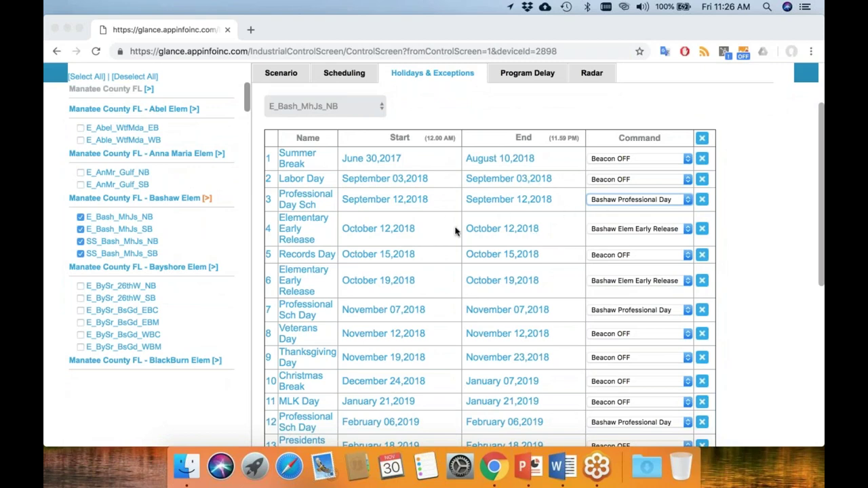
{"action": "scroll", "coordinate": [458, 156], "scroll_direction": "down", "scroll_amount": 10}
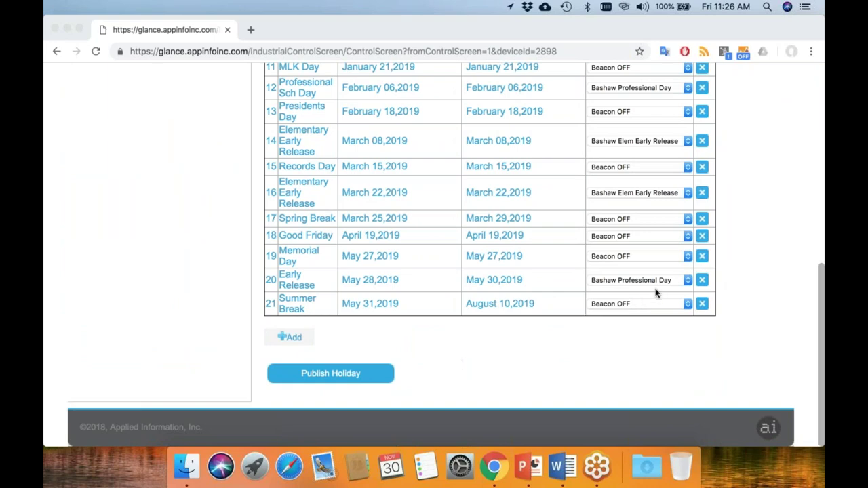
{"action": "scroll", "coordinate": [664, 238], "scroll_direction": "up", "scroll_amount": 10}
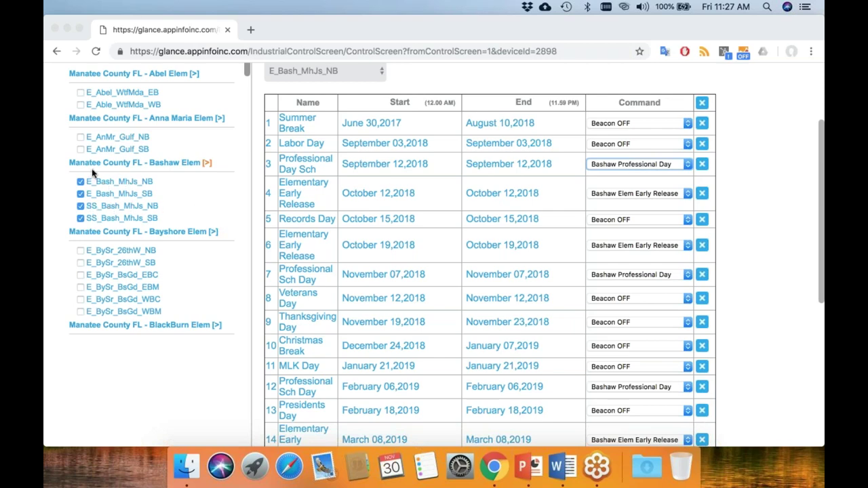
{"action": "scroll", "coordinate": [110, 224], "scroll_direction": "up", "scroll_amount": 3}
{"action": "scroll", "coordinate": [113, 221], "scroll_direction": "down", "scroll_amount": 3}
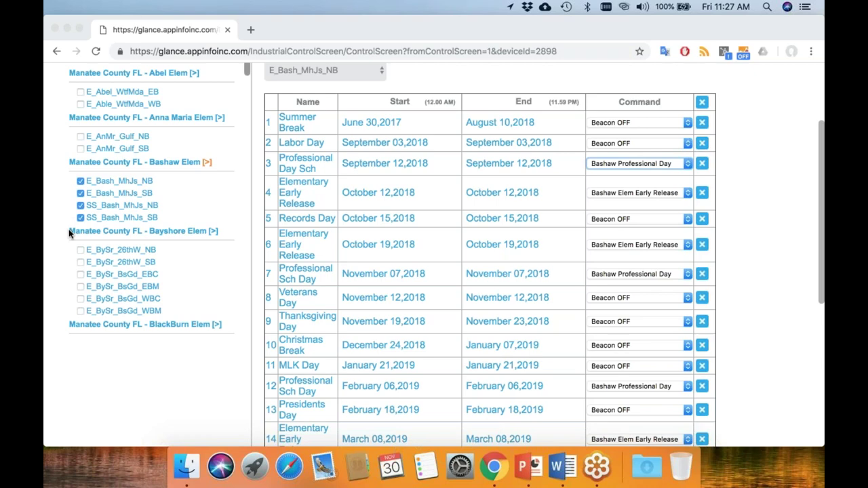
{"action": "scroll", "coordinate": [469, 232], "scroll_direction": "up", "scroll_amount": 4}
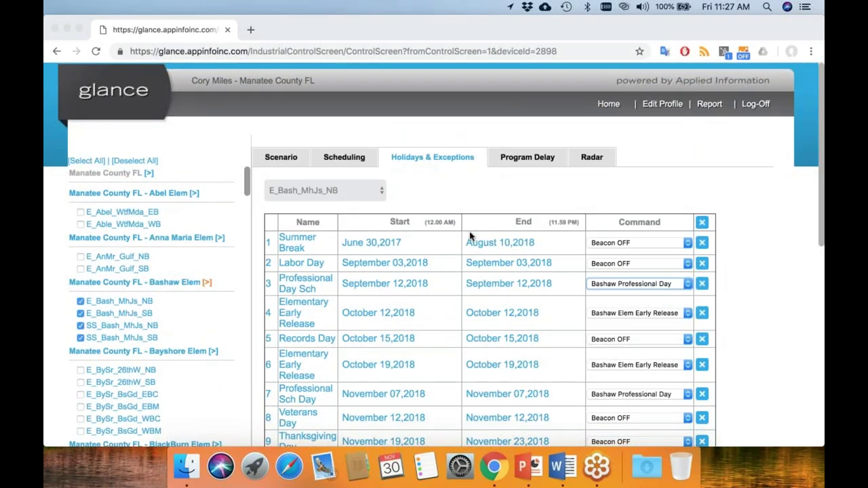
Deselect the E_Bash_MhJs_SB device and display the Bashaw Standard schedule
{"action": "left_click", "coordinate": [80, 315]}
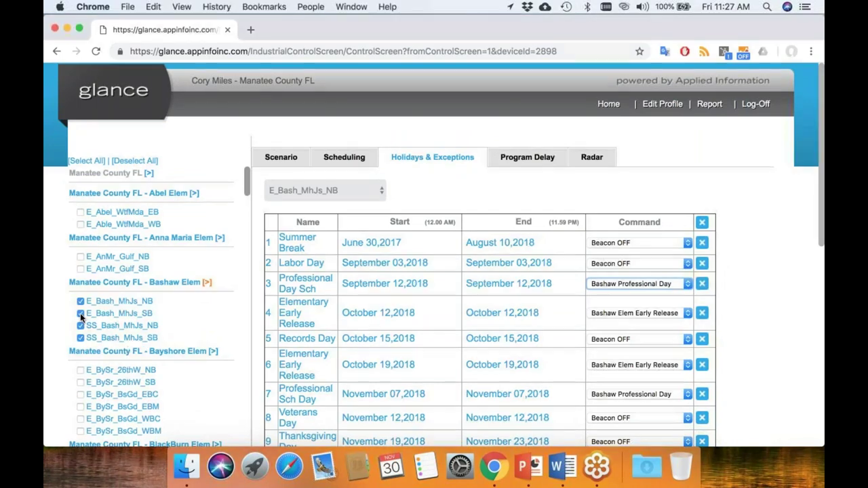
{"action": "left_click", "coordinate": [80, 315]}
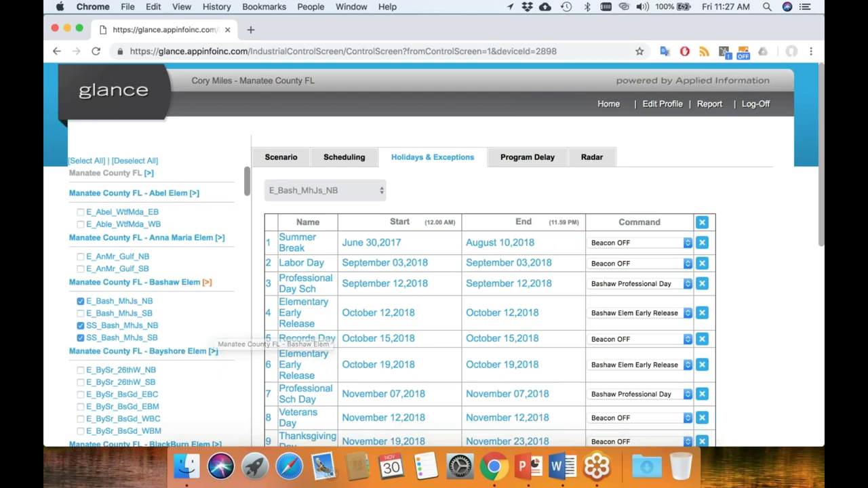
{"action": "left_click", "coordinate": [342, 158]}
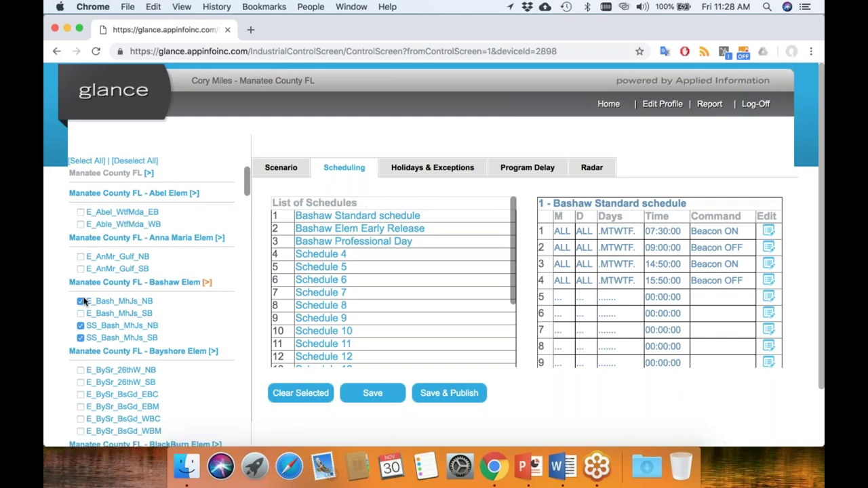
{"action": "left_click", "coordinate": [352, 221]}
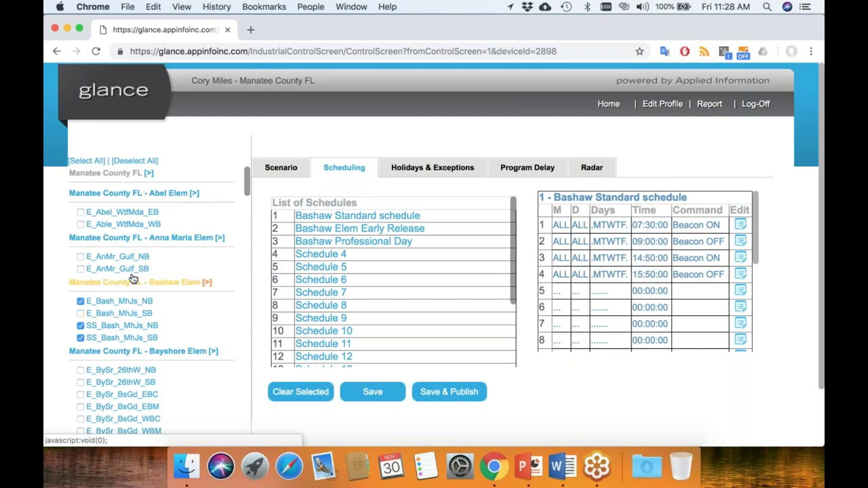
Select all devices of the Abel, Anna Maria, Bashaw, Bayshore, BlackBurn and Daughtery elementary schools
{"action": "left_click", "coordinate": [169, 238]}
{"action": "left_click", "coordinate": [169, 282]}
{"action": "left_click", "coordinate": [135, 194]}
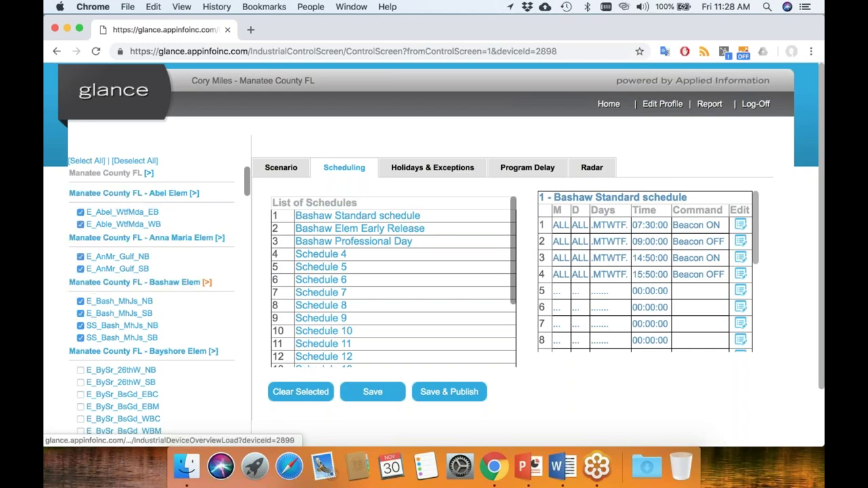
{"action": "scroll", "coordinate": [166, 228], "scroll_direction": "down", "scroll_amount": 5}
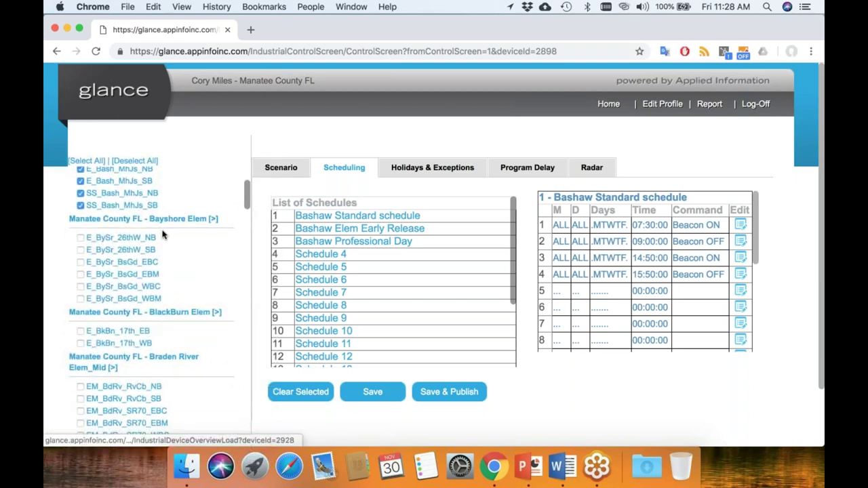
{"action": "left_click", "coordinate": [165, 223]}
{"action": "left_click", "coordinate": [167, 316]}
{"action": "scroll", "coordinate": [112, 366], "scroll_direction": "down", "scroll_amount": 9}
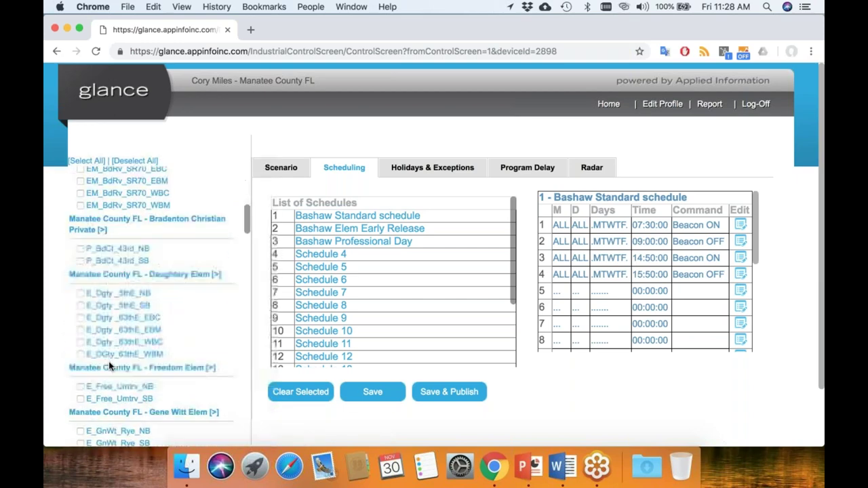
{"action": "left_click", "coordinate": [116, 275]}
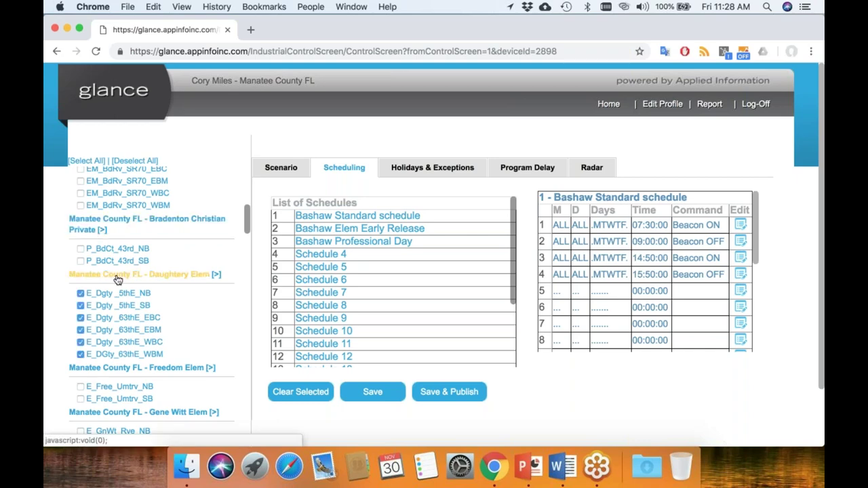
Add all devices of the Freedom, Gene Witt and Gullet elementary schools to the selection
{"action": "scroll", "coordinate": [117, 280], "scroll_direction": "down", "scroll_amount": 1}
{"action": "scroll", "coordinate": [117, 280], "scroll_direction": "down", "scroll_amount": 6}
{"action": "left_click", "coordinate": [116, 213]}
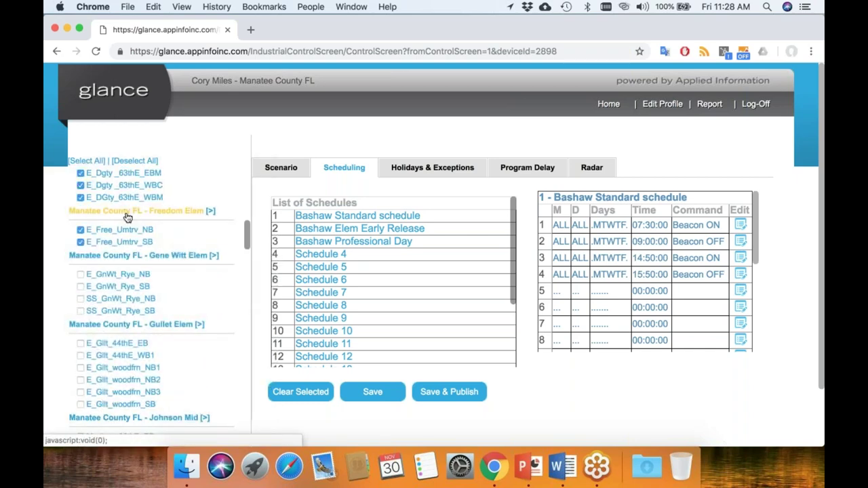
{"action": "left_click", "coordinate": [132, 259]}
{"action": "left_click", "coordinate": [144, 328]}
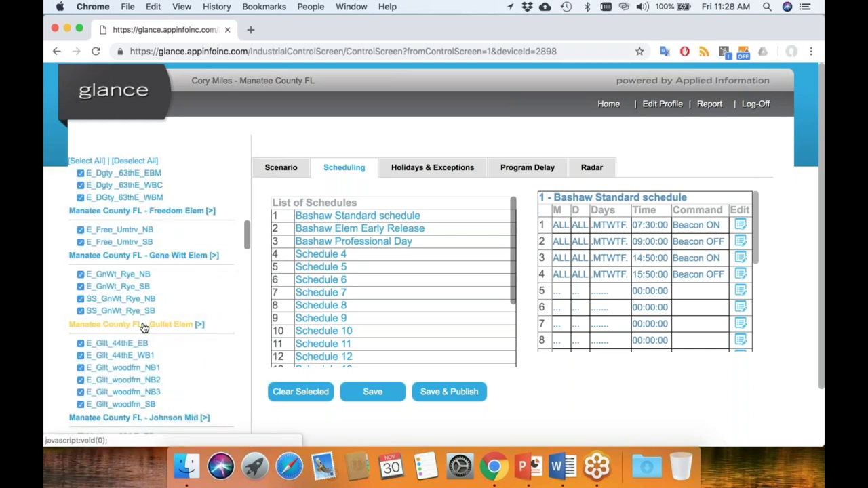
Review which school groups are selected in the Manatee County device list, from Abel Elem through JP Miller Elem
{"action": "scroll", "coordinate": [144, 328], "scroll_direction": "down", "scroll_amount": 8}
{"action": "scroll", "coordinate": [142, 327], "scroll_direction": "down", "scroll_amount": 3}
{"action": "scroll", "coordinate": [141, 325], "scroll_direction": "up", "scroll_amount": 10}
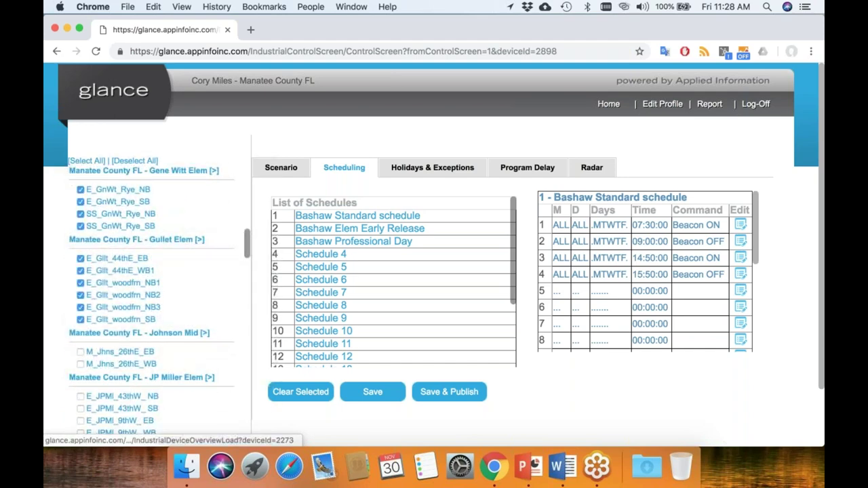
{"action": "scroll", "coordinate": [137, 211], "scroll_direction": "up", "scroll_amount": 10}
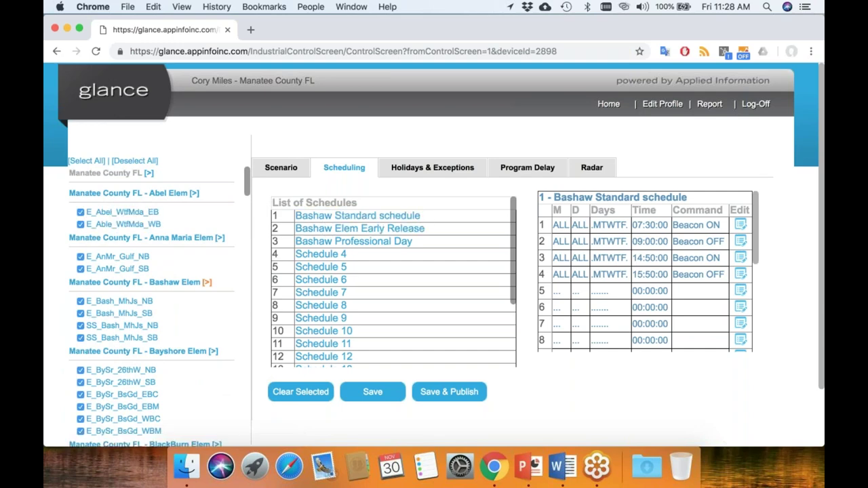
{"action": "scroll", "coordinate": [88, 312], "scroll_direction": "down", "scroll_amount": 10}
{"action": "scroll", "coordinate": [149, 305], "scroll_direction": "down", "scroll_amount": 1}
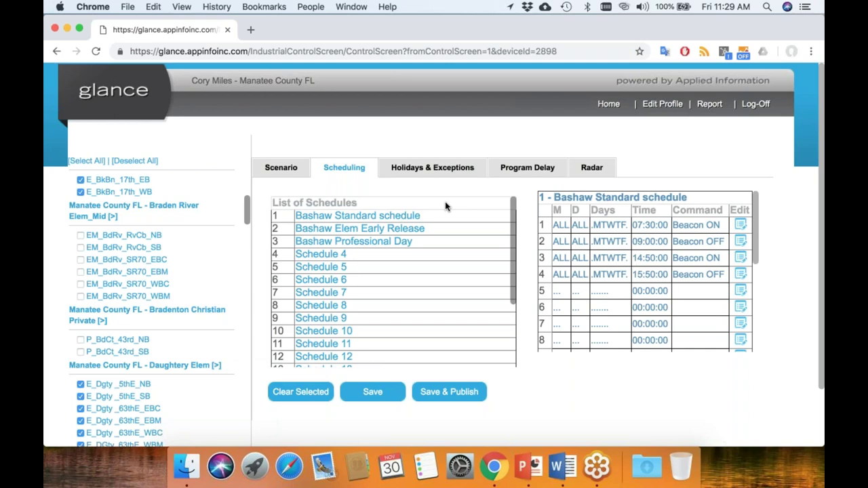
{"action": "scroll", "coordinate": [119, 249], "scroll_direction": "up", "scroll_amount": 5}
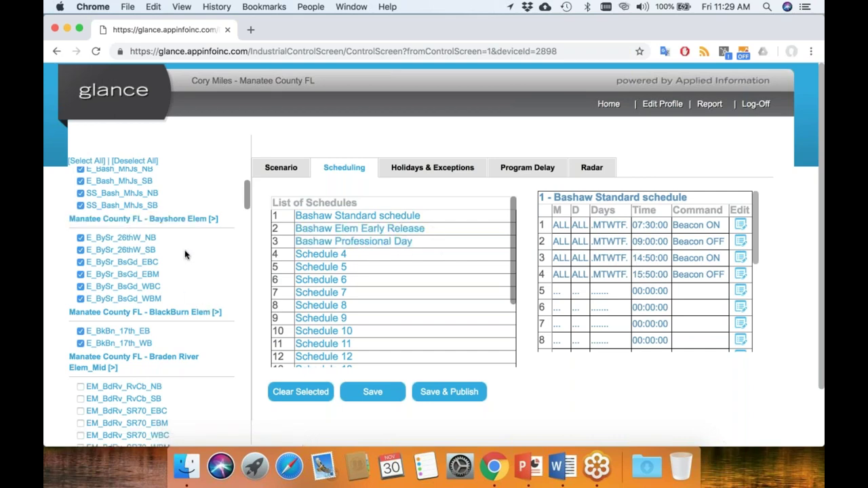
{"action": "scroll", "coordinate": [175, 268], "scroll_direction": "up", "scroll_amount": 4}
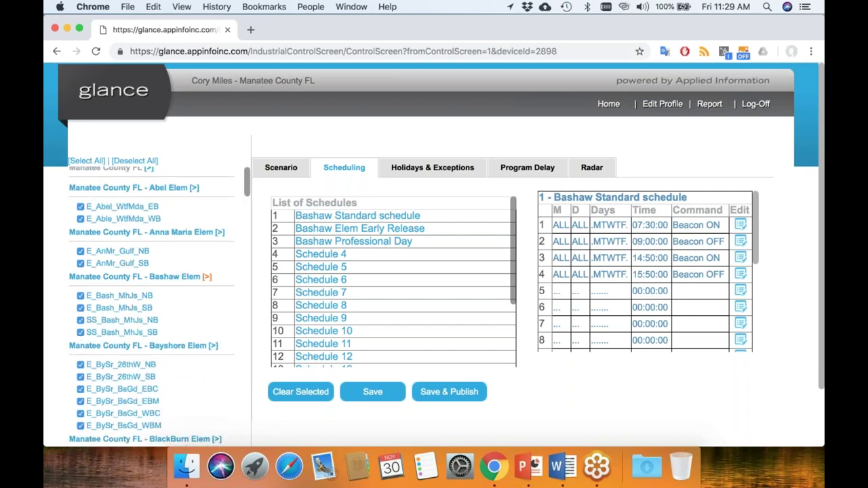
Display the holidays and exceptions for the selected schools and review the list from start to end
{"action": "left_click", "coordinate": [425, 172]}
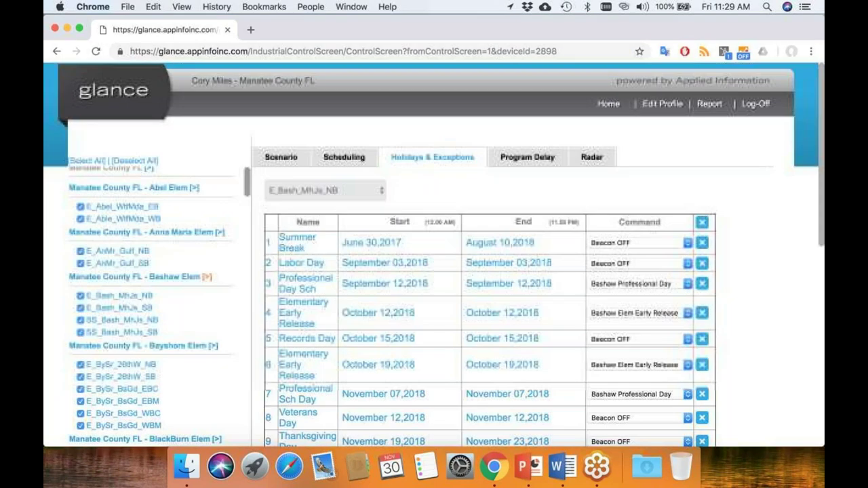
{"action": "scroll", "coordinate": [448, 307], "scroll_direction": "down", "scroll_amount": 10}
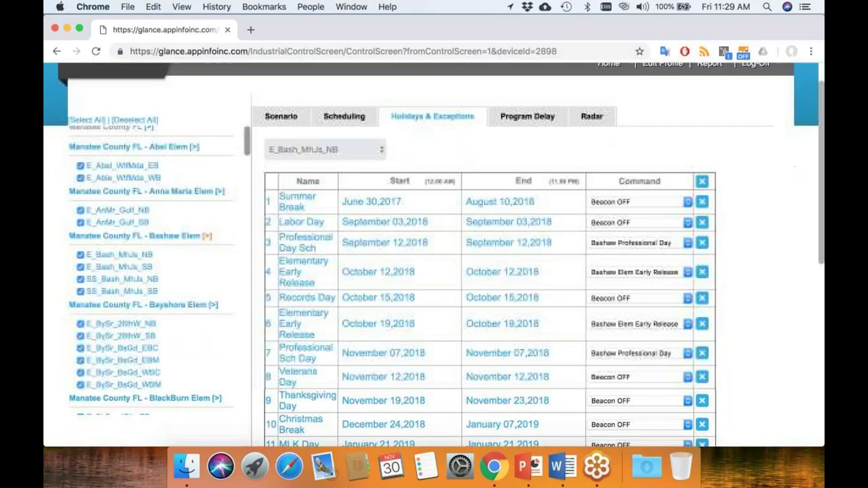
{"action": "scroll", "coordinate": [416, 353], "scroll_direction": "down", "scroll_amount": 2}
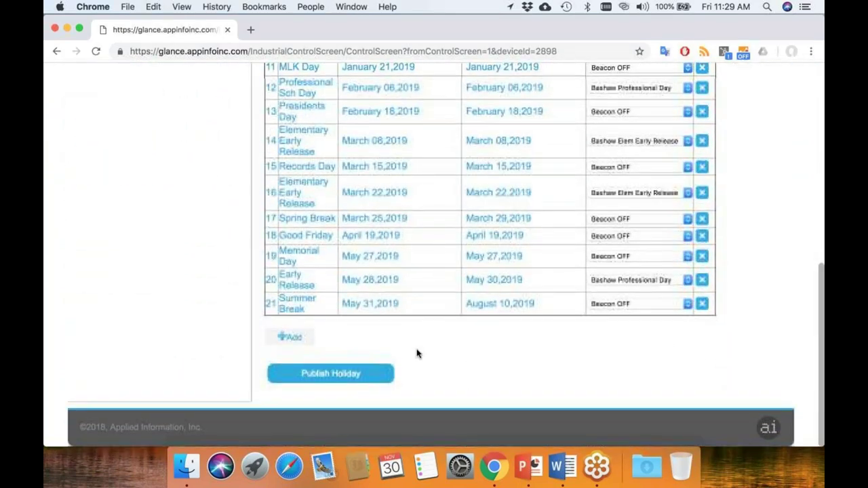
{"action": "scroll", "coordinate": [390, 336], "scroll_direction": "up", "scroll_amount": 12}
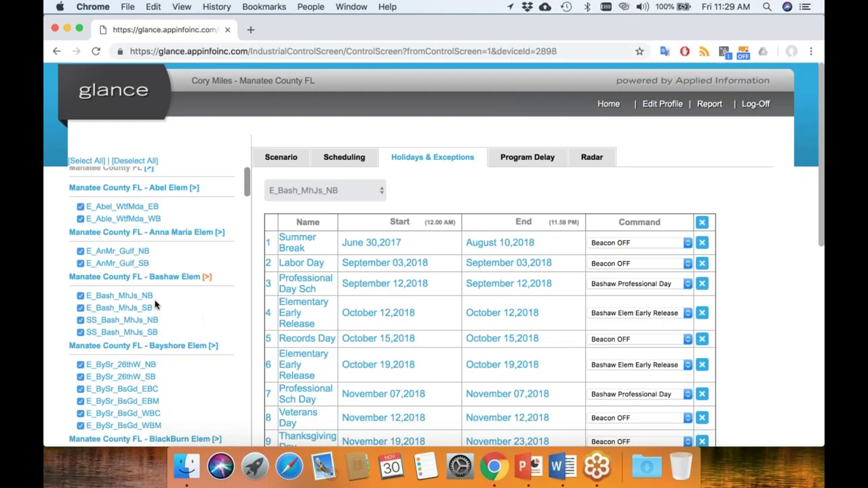
{"action": "scroll", "coordinate": [119, 305], "scroll_direction": "up", "scroll_amount": 1}
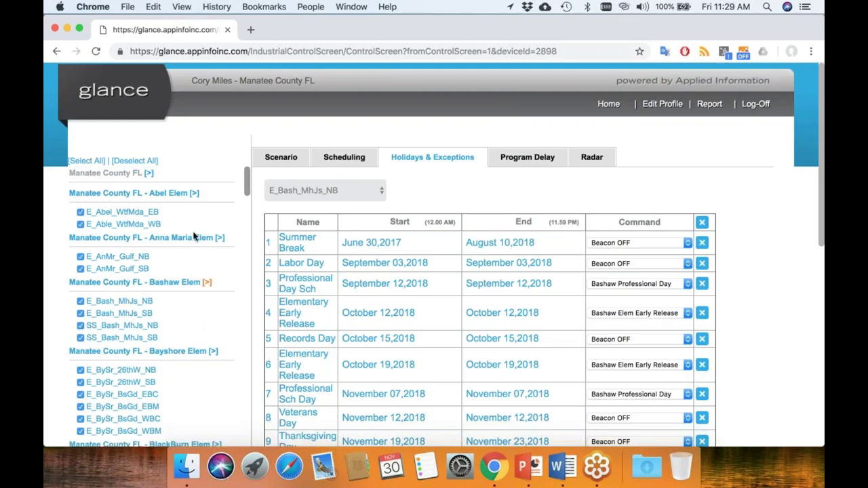
Open the overview of the E_Abel_WtfMda_EB device and examine its current schedule, beacon control and next scheduled events
{"action": "left_click", "coordinate": [150, 214]}
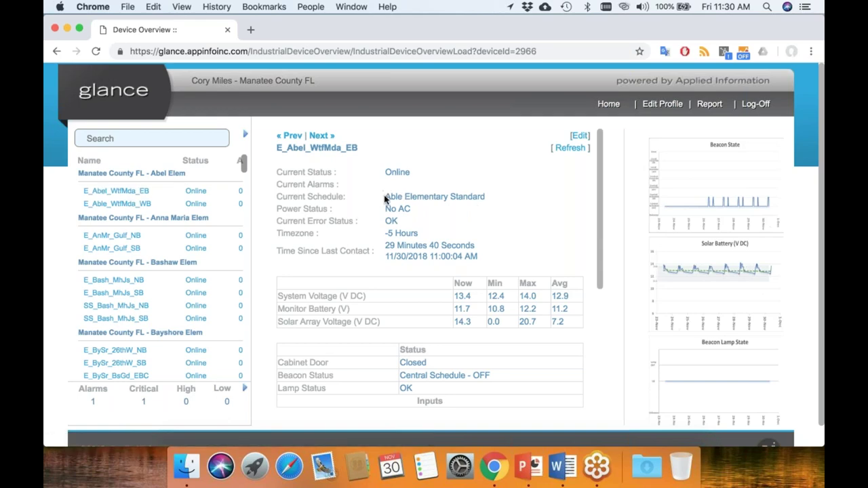
{"action": "left_click_drag", "start_coordinate": [384, 197], "coordinate": [494, 196]}
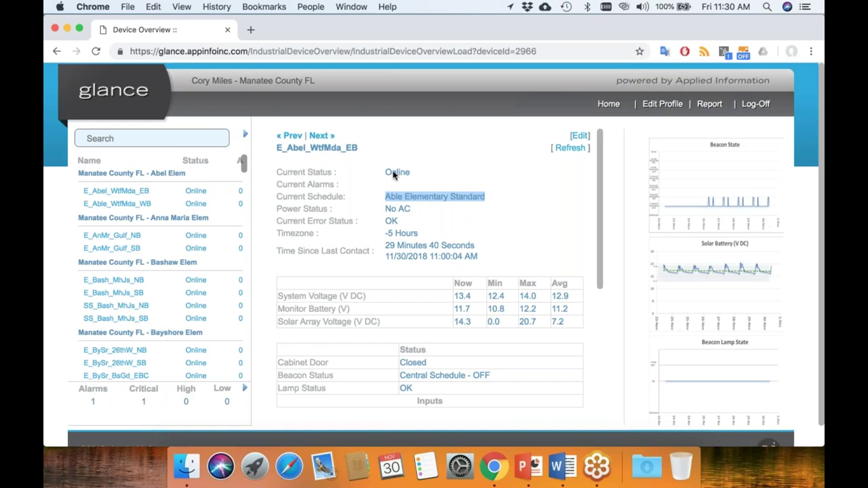
{"action": "scroll", "coordinate": [392, 174], "scroll_direction": "down", "scroll_amount": 5}
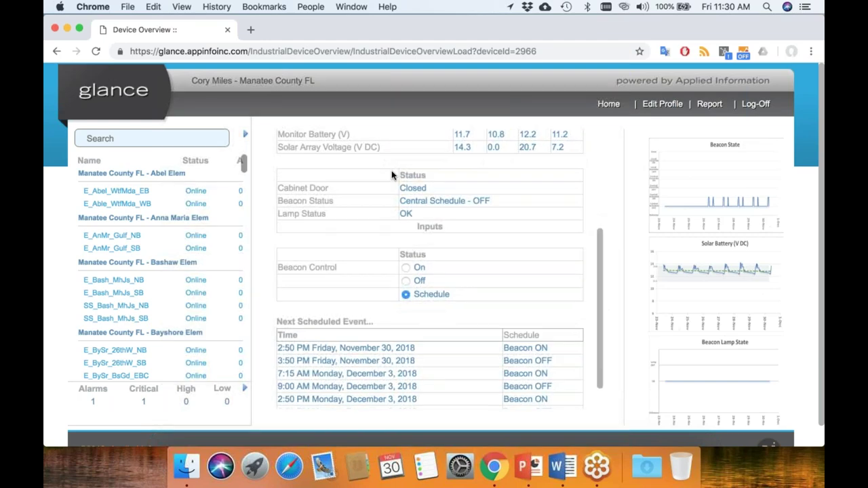
{"action": "scroll", "coordinate": [392, 175], "scroll_direction": "down", "scroll_amount": 1}
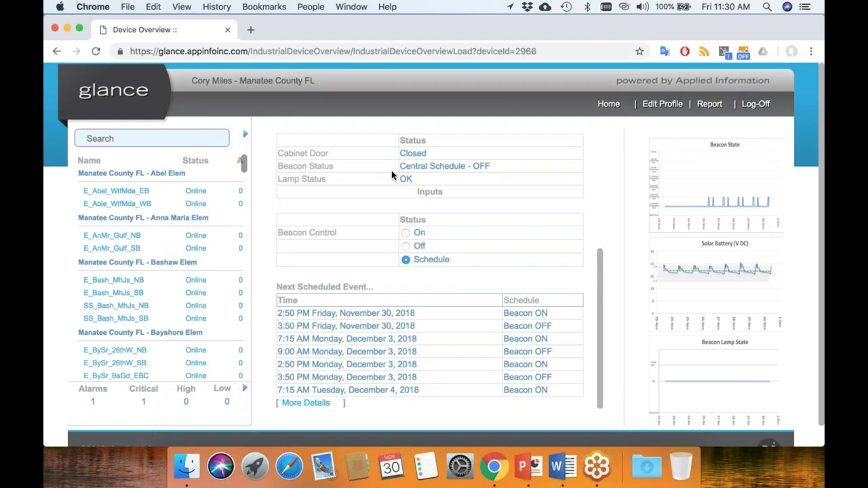
{"action": "scroll", "coordinate": [391, 170], "scroll_direction": "up", "scroll_amount": 6}
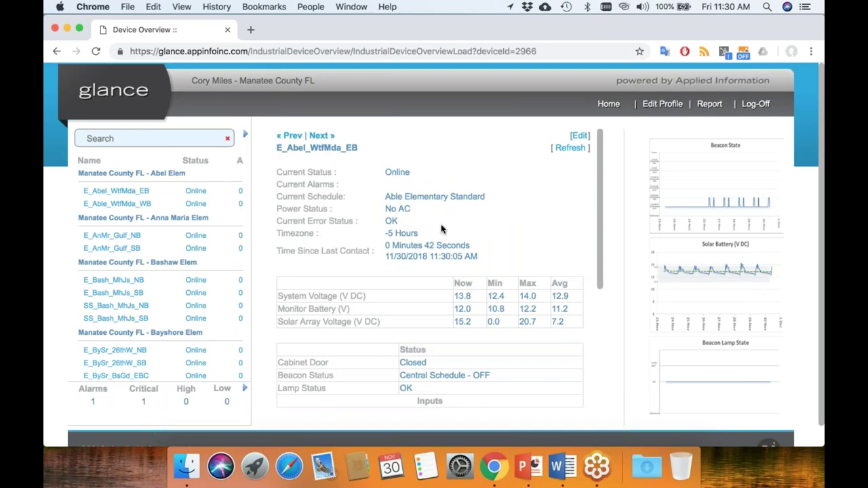
Recheck the Abel device's voltages and upcoming beacon events, and open its detailed data, error and communication logs
{"action": "scroll", "coordinate": [441, 229], "scroll_direction": "down", "scroll_amount": 6}
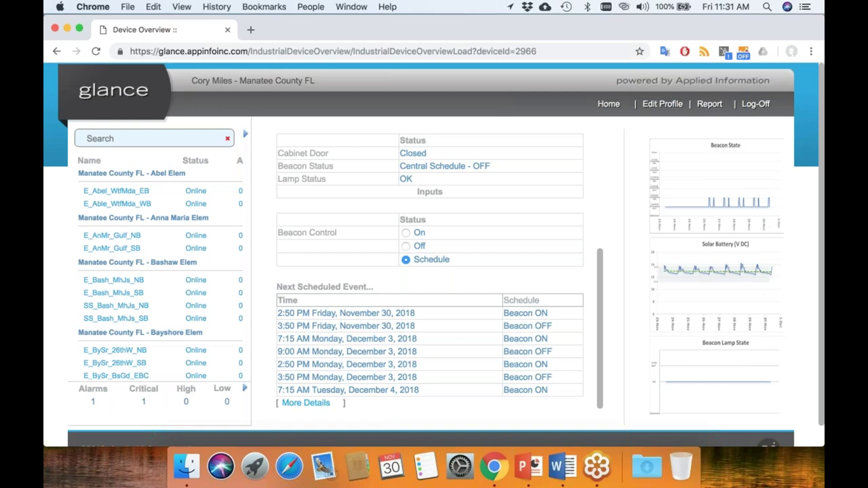
{"action": "scroll", "coordinate": [353, 409], "scroll_direction": "up", "scroll_amount": 6}
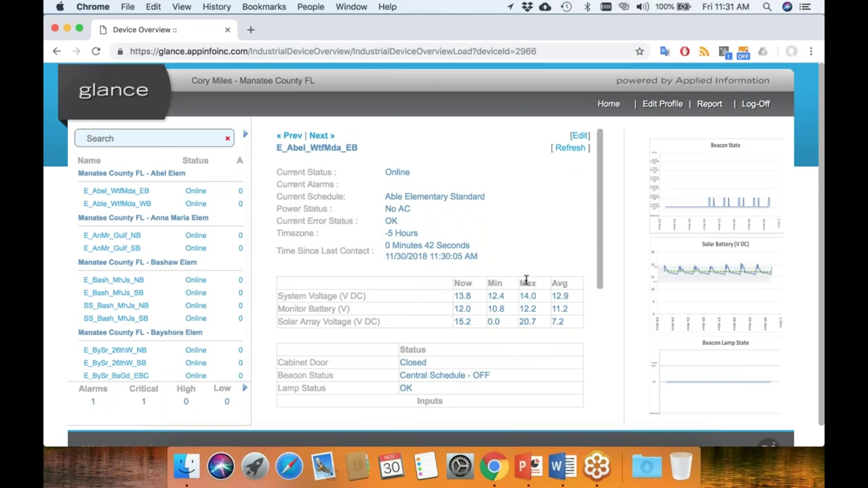
{"action": "scroll", "coordinate": [526, 280], "scroll_direction": "down", "scroll_amount": 5}
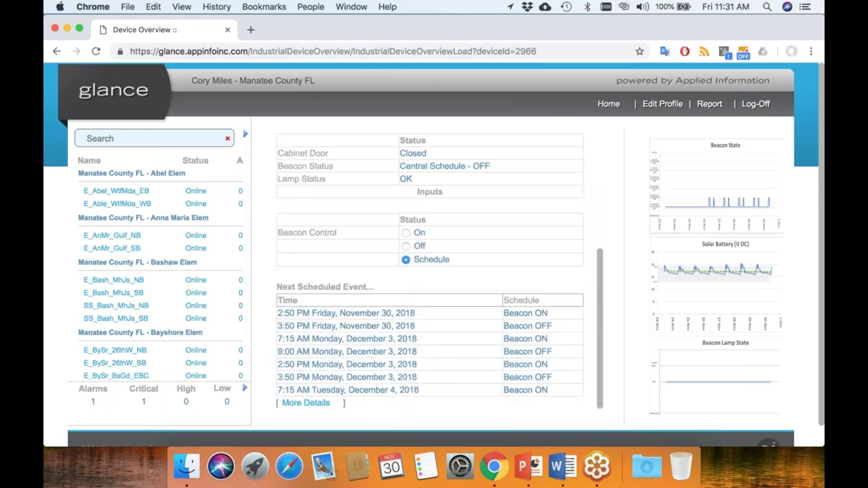
{"action": "left_click", "coordinate": [304, 404]}
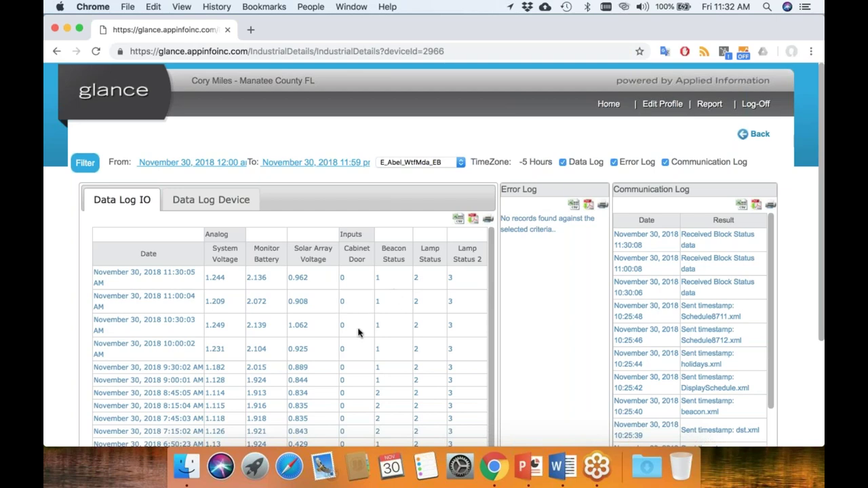
Switch to Finder and open the PDF "Glance software user guide School Beacons rev7" from the Dropbox folder Temple/TechDocs/Glance
{"action": "left_click", "coordinate": [183, 466]}
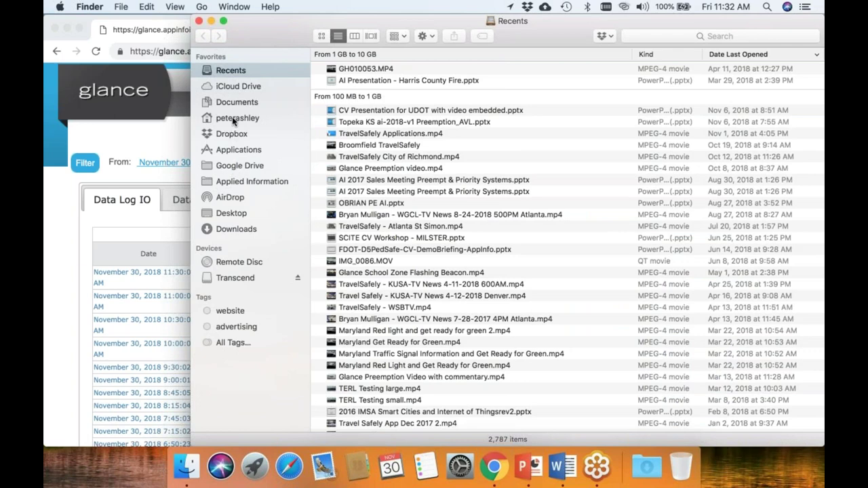
{"action": "left_click", "coordinate": [230, 135]}
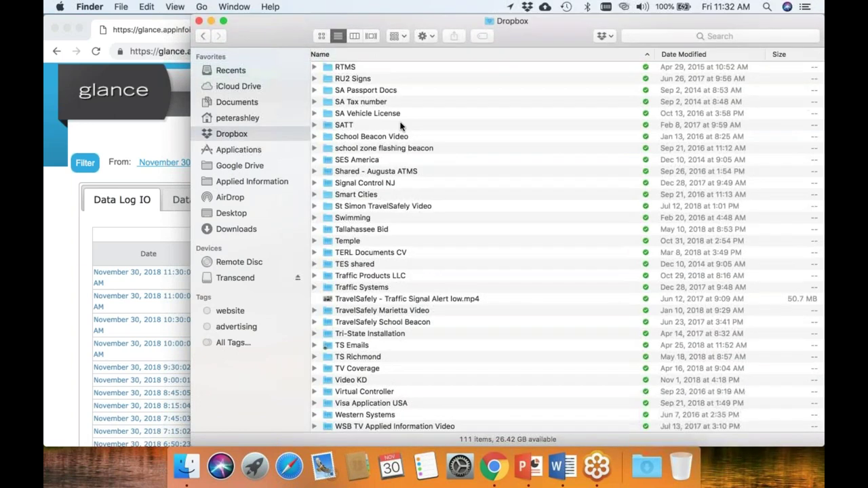
{"action": "double_click", "coordinate": [342, 241]}
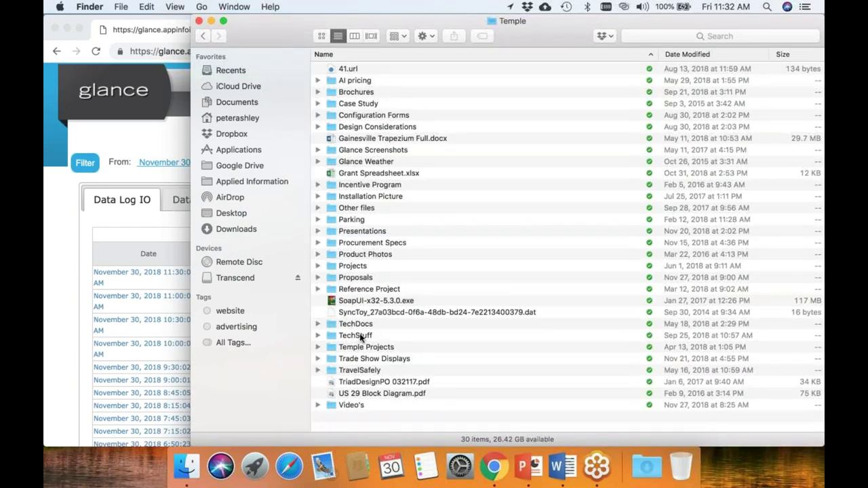
{"action": "double_click", "coordinate": [360, 324]}
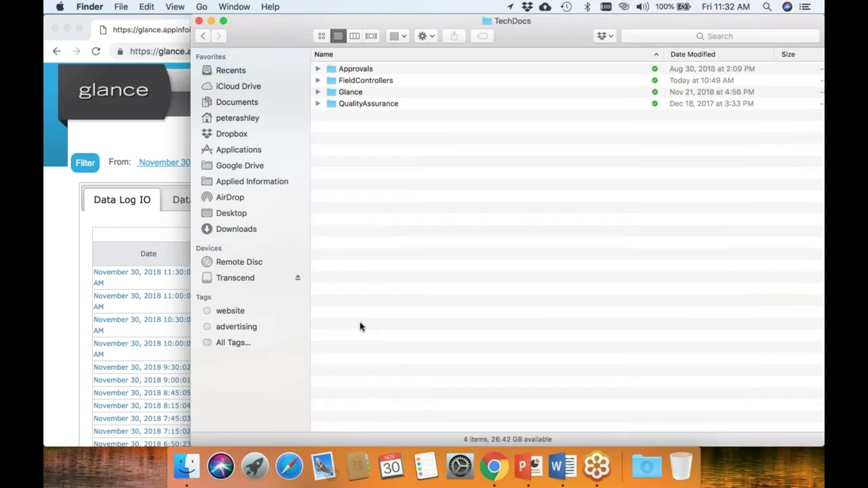
{"action": "left_click", "coordinate": [360, 92]}
{"action": "double_click", "coordinate": [360, 92]}
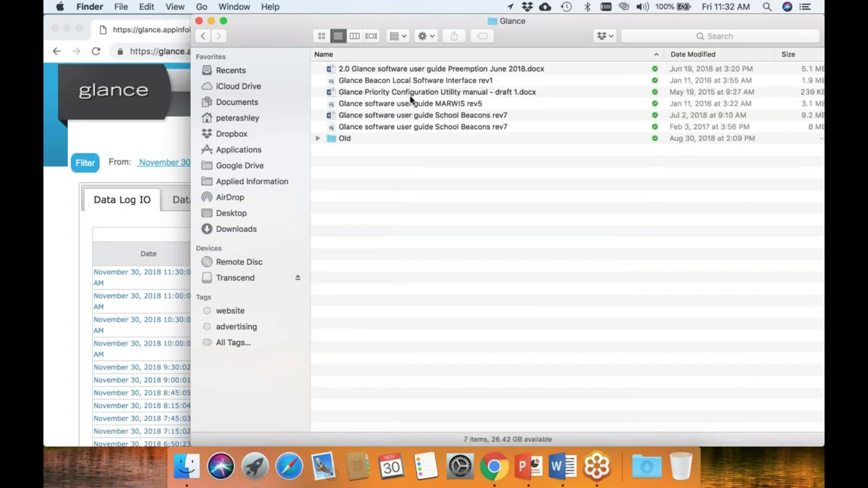
{"action": "double_click", "coordinate": [398, 127]}
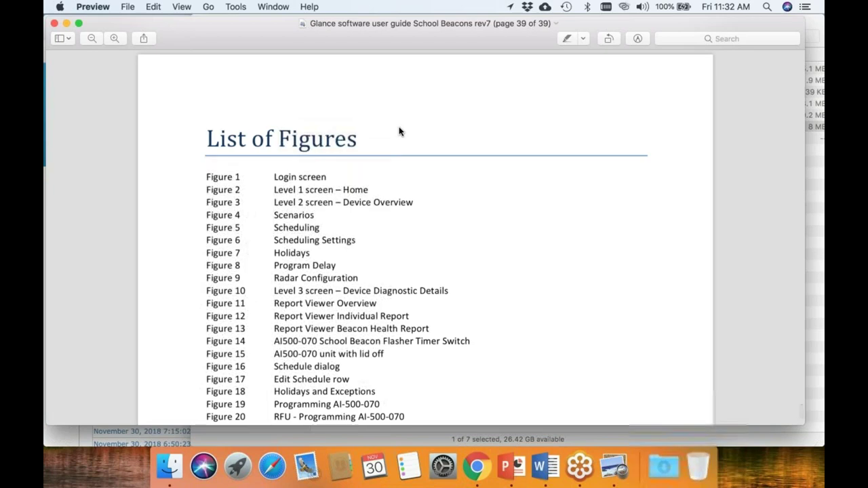
Look through the School Beacons user guide, from the cover and chapter list to the scheduling, Holidays and Exceptions, and Program Delay sections
{"action": "scroll", "coordinate": [398, 131], "scroll_direction": "down", "scroll_amount": 10}
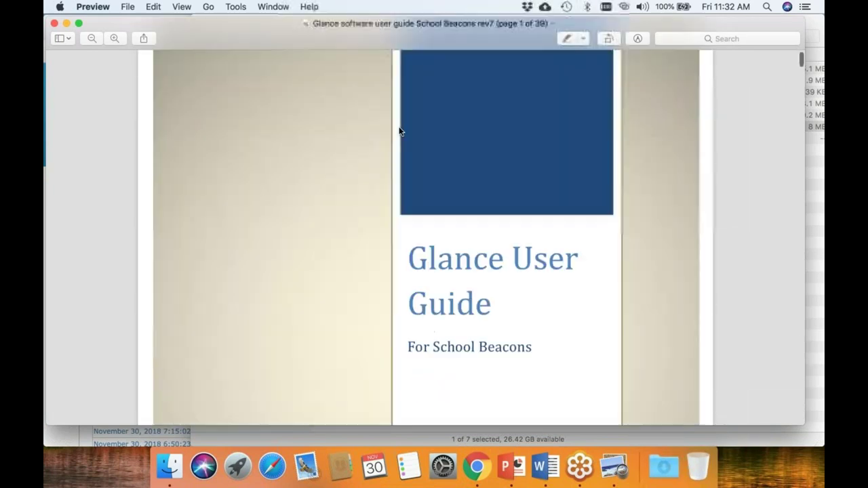
{"action": "scroll", "coordinate": [399, 131], "scroll_direction": "down", "scroll_amount": 15}
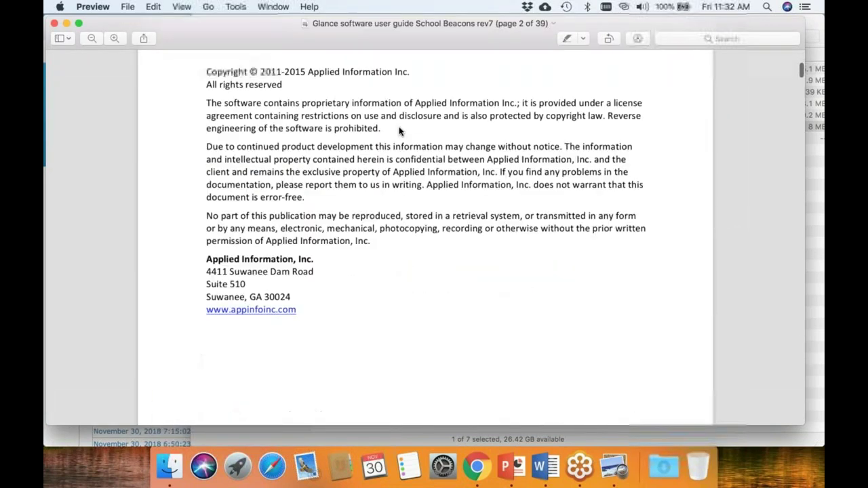
{"action": "scroll", "coordinate": [398, 131], "scroll_direction": "down", "scroll_amount": 5}
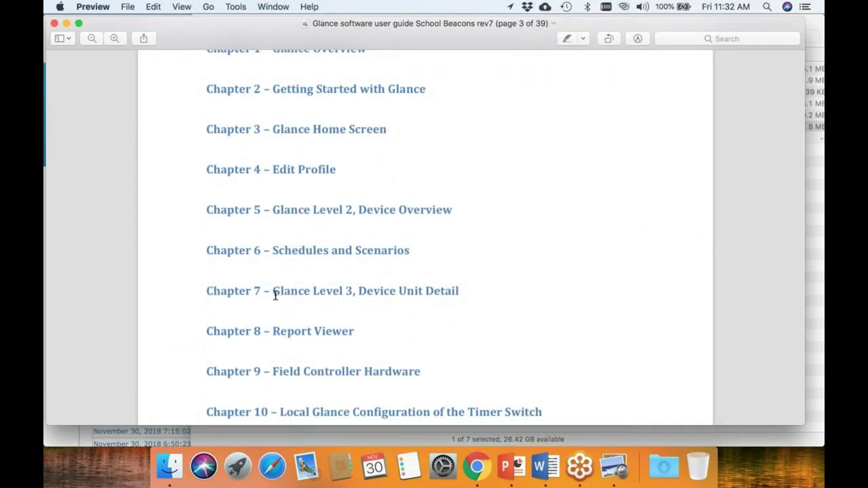
{"action": "scroll", "coordinate": [474, 283], "scroll_direction": "down", "scroll_amount": 20}
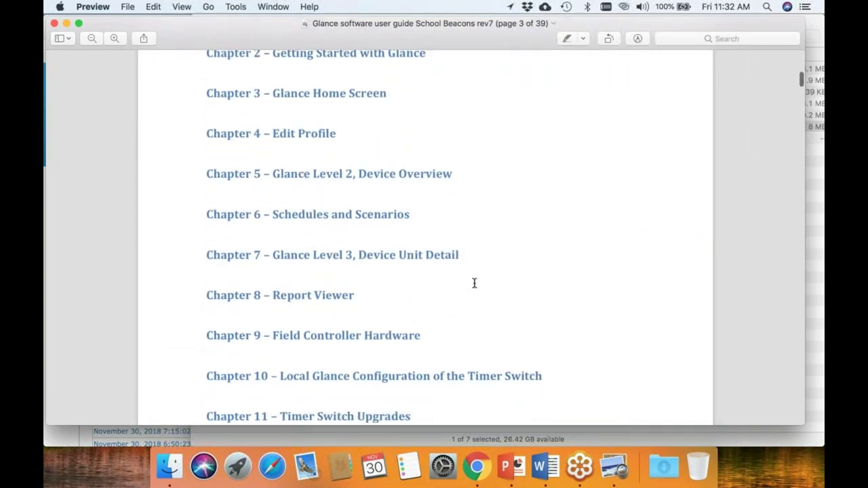
{"action": "scroll", "coordinate": [474, 283], "scroll_direction": "down", "scroll_amount": 20}
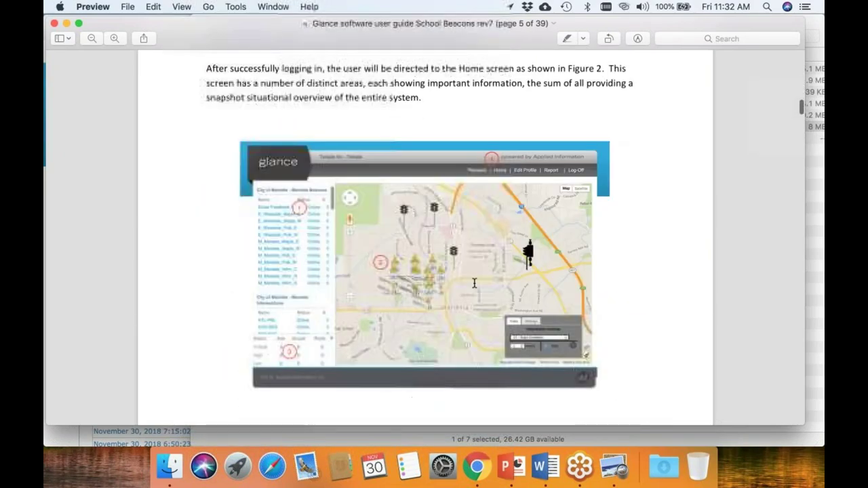
{"action": "scroll", "coordinate": [473, 283], "scroll_direction": "down", "scroll_amount": 20}
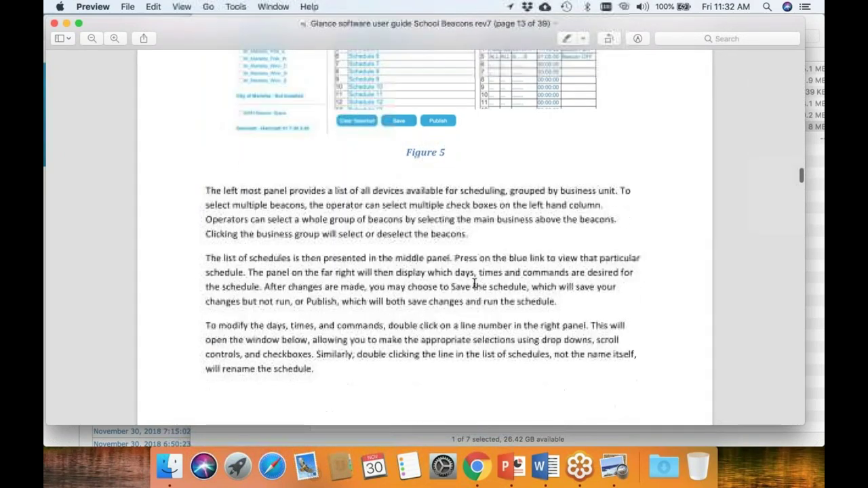
{"action": "scroll", "coordinate": [474, 283], "scroll_direction": "down", "scroll_amount": 20}
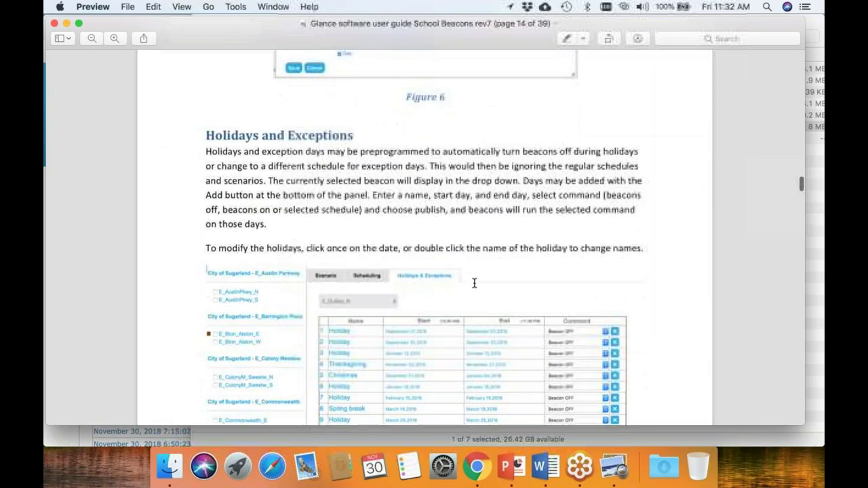
{"action": "scroll", "coordinate": [474, 282], "scroll_direction": "down", "scroll_amount": 20}
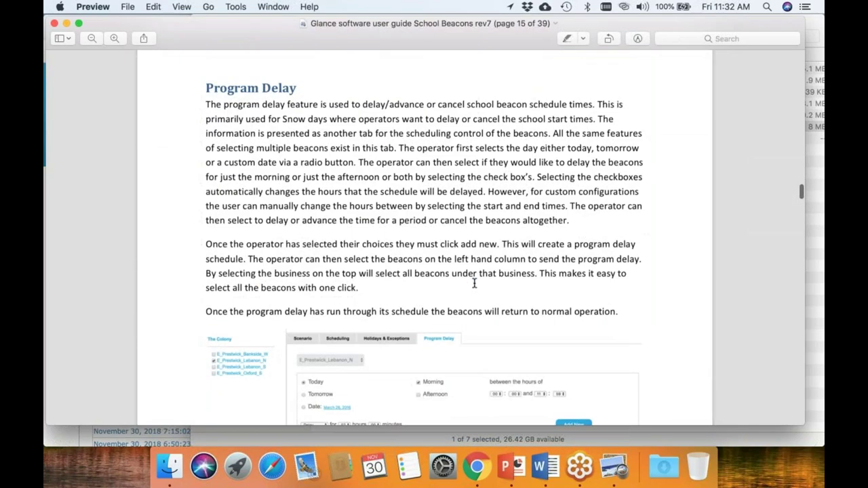
Read on in the user guide through the radar sign settings and Chapter 7, Device Unit Detail, to the beacon and lamp status value tables
{"action": "scroll", "coordinate": [474, 283], "scroll_direction": "down", "scroll_amount": 20}
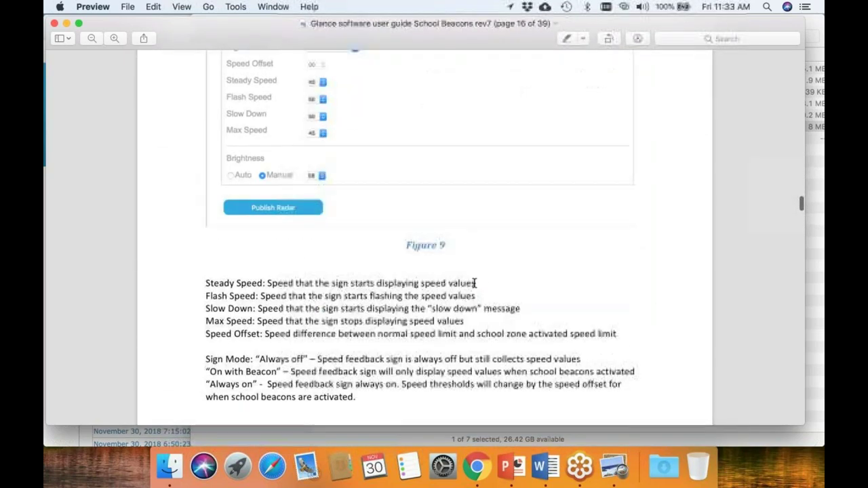
{"action": "scroll", "coordinate": [473, 282], "scroll_direction": "down", "scroll_amount": 5}
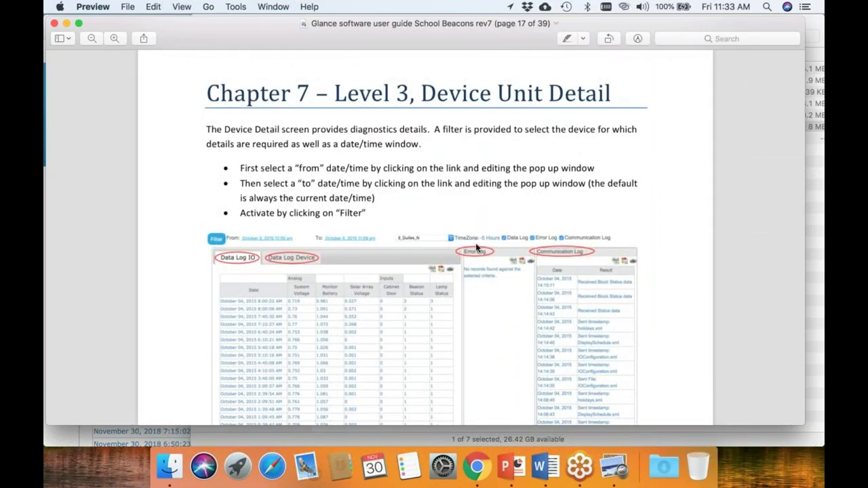
{"action": "scroll", "coordinate": [502, 328], "scroll_direction": "down", "scroll_amount": 18}
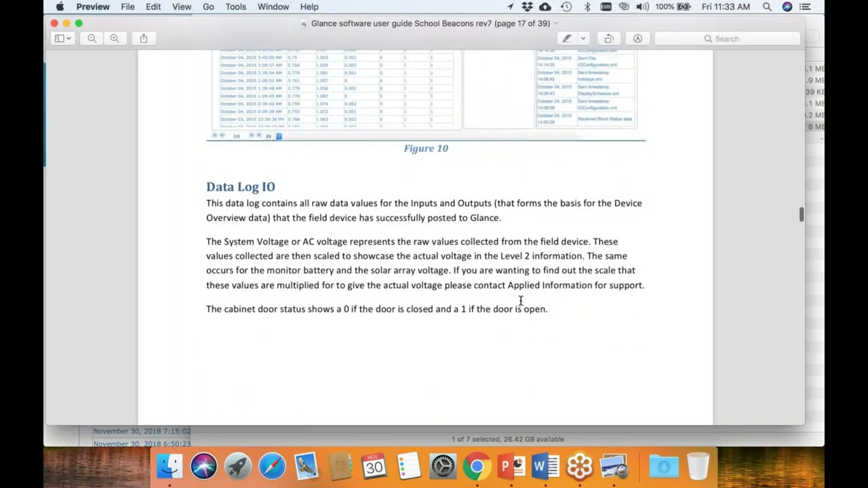
{"action": "scroll", "coordinate": [561, 299], "scroll_direction": "down", "scroll_amount": 10}
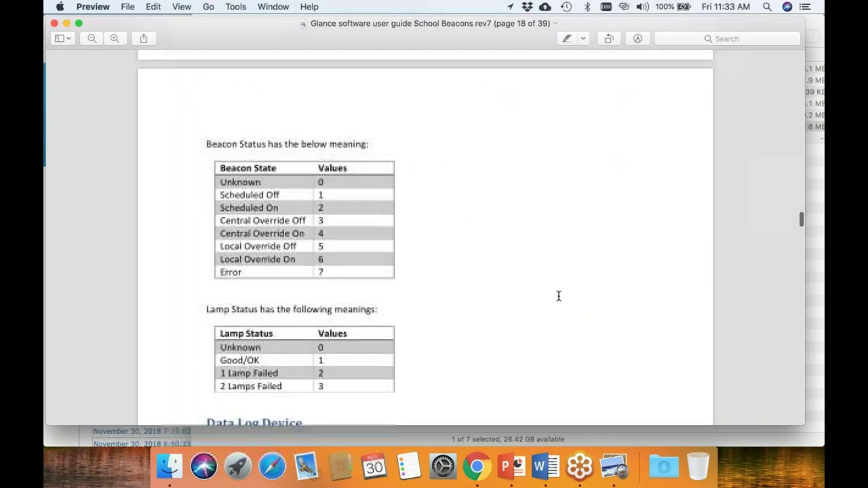
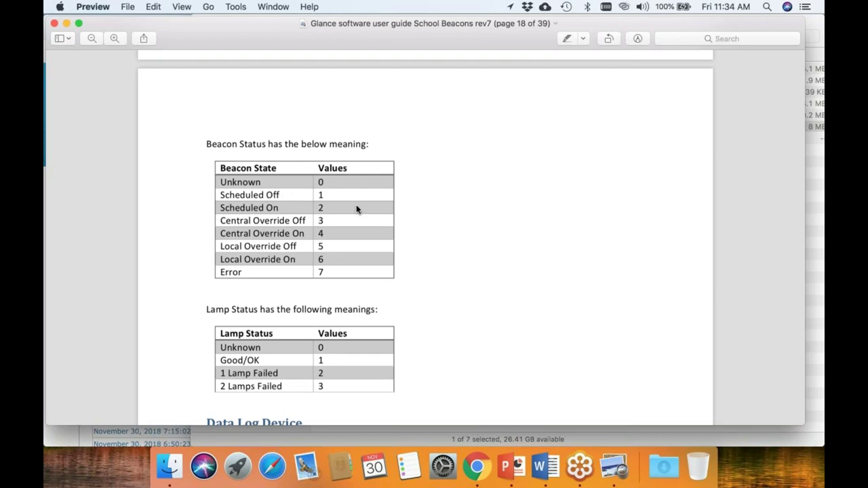
{"action": "scroll", "coordinate": [366, 198], "scroll_direction": "down", "scroll_amount": 5}
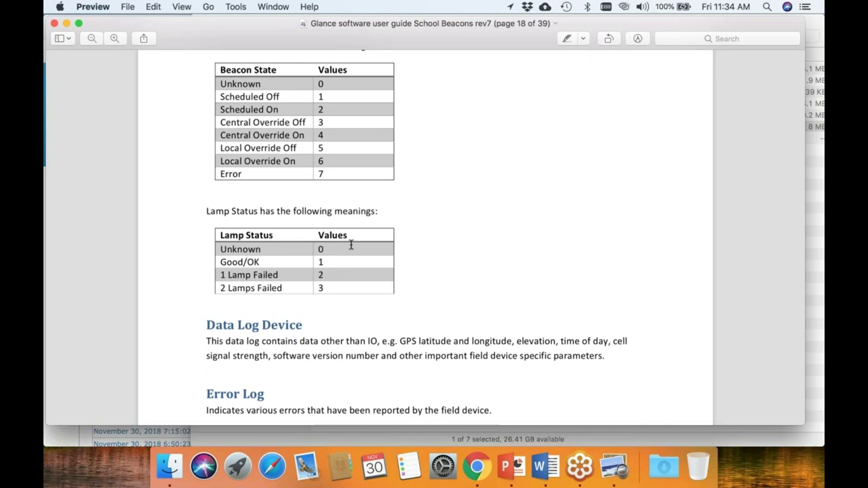
Switch to Chrome and examine the beacon and lamp status columns in the E_Abel_WtfMda_EB Data Log IO
{"action": "left_click", "coordinate": [478, 467]}
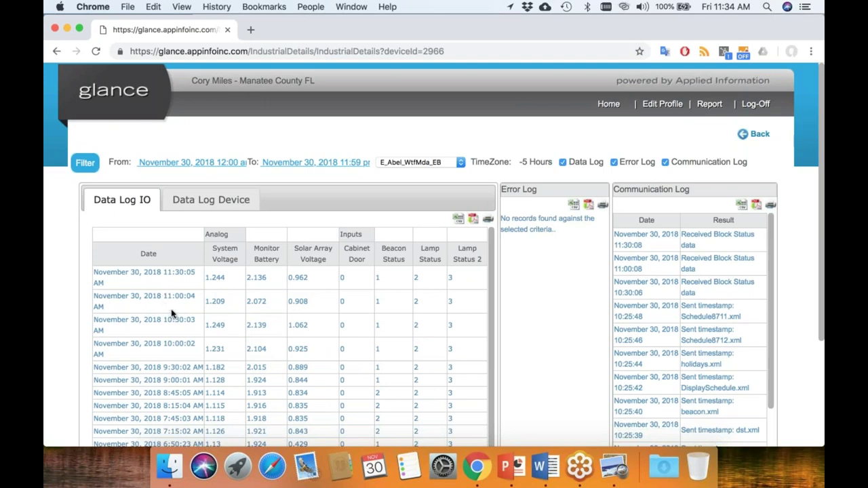
{"action": "scroll", "coordinate": [184, 317], "scroll_direction": "down", "scroll_amount": 1}
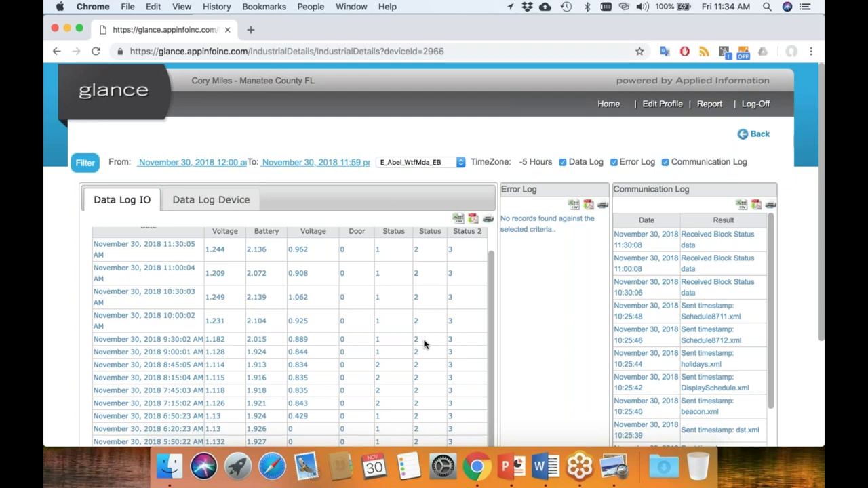
{"action": "scroll", "coordinate": [423, 344], "scroll_direction": "up", "scroll_amount": 2}
{"action": "scroll", "coordinate": [424, 344], "scroll_direction": "down", "scroll_amount": 2}
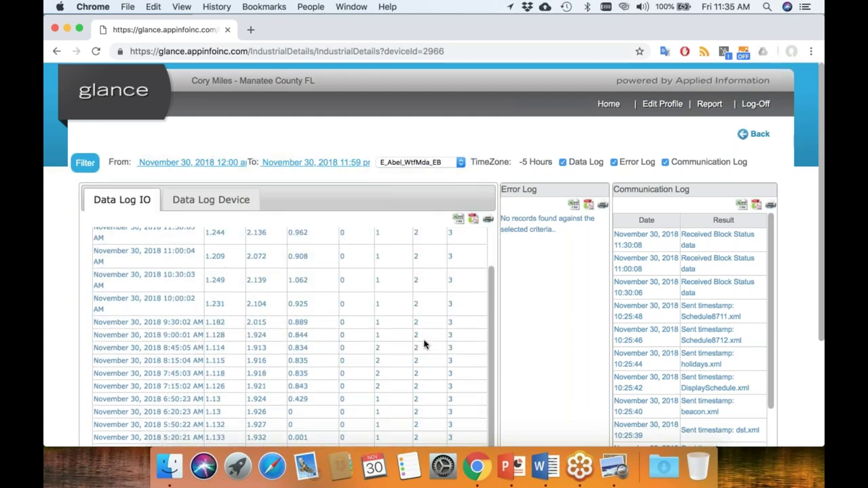
{"action": "scroll", "coordinate": [347, 328], "scroll_direction": "up", "scroll_amount": 2}
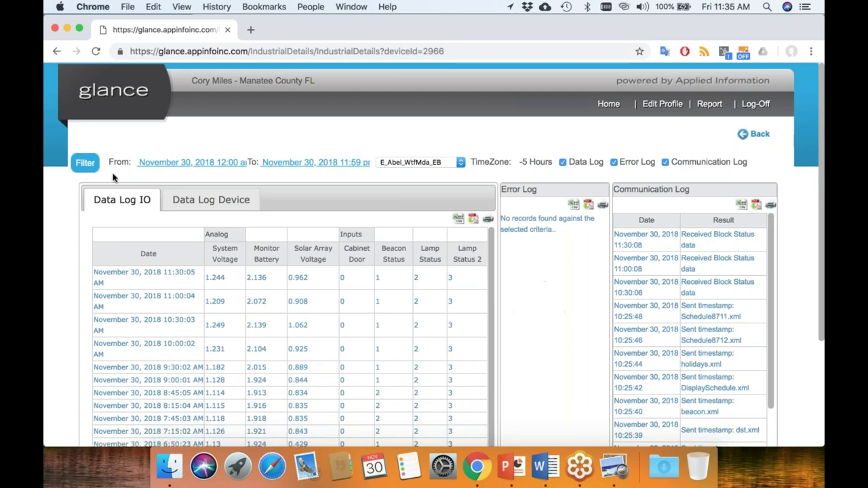
Filter the E_Abel_WtfMda_EB logs to November 14, 2018, from 12:00 am to 11:59 pm
{"action": "left_click", "coordinate": [160, 165]}
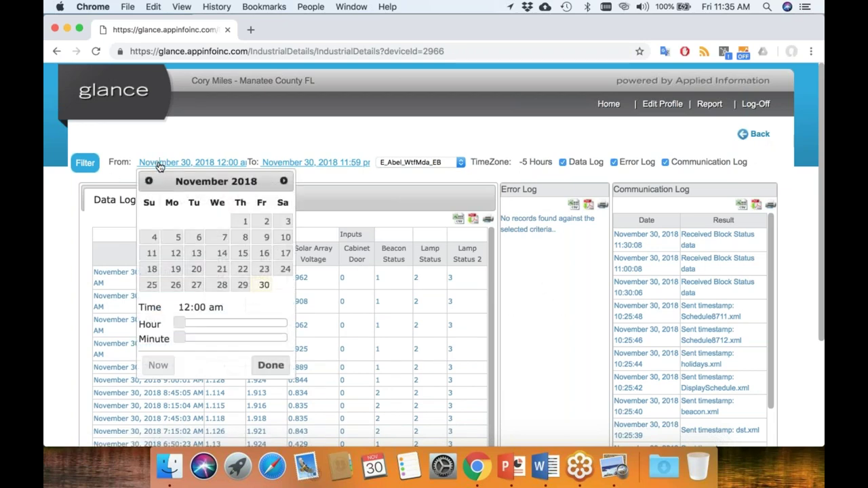
{"action": "left_click", "coordinate": [222, 253]}
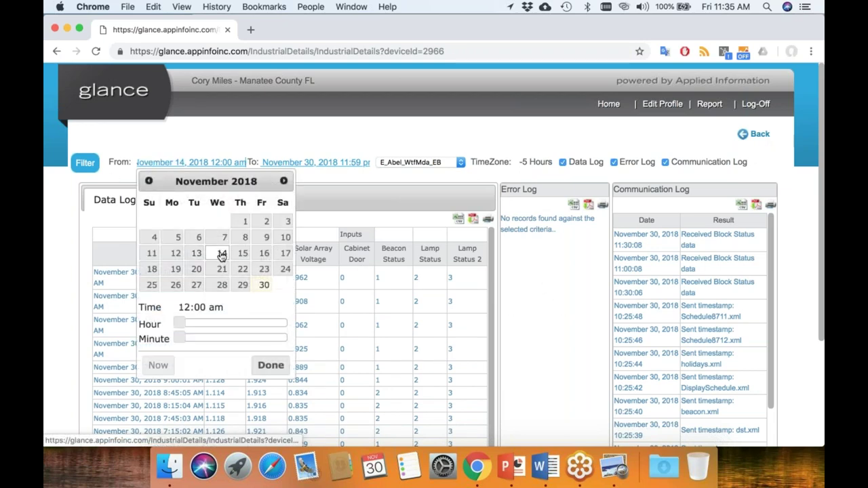
{"action": "left_click", "coordinate": [270, 365]}
{"action": "left_click", "coordinate": [288, 165]}
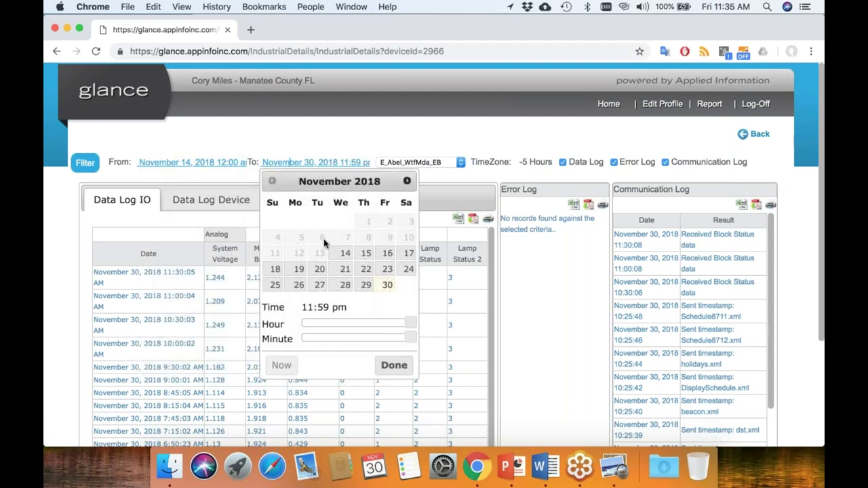
{"action": "left_click", "coordinate": [343, 255]}
{"action": "left_click", "coordinate": [389, 364]}
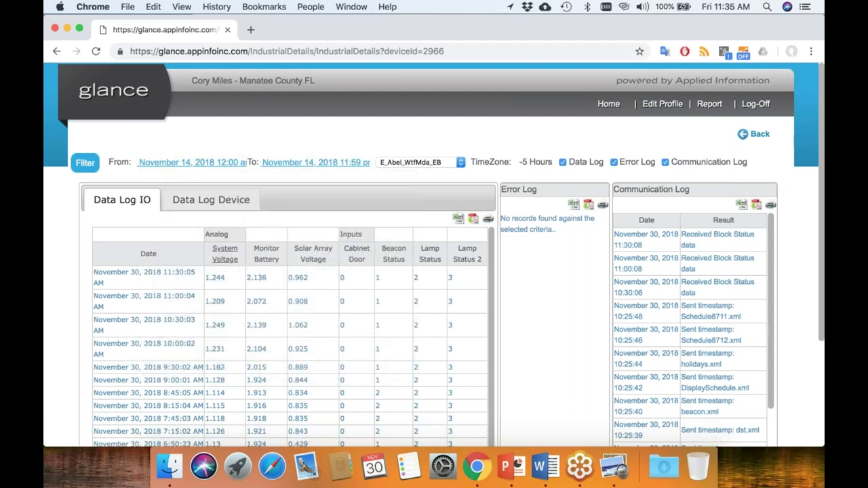
{"action": "left_click", "coordinate": [82, 164]}
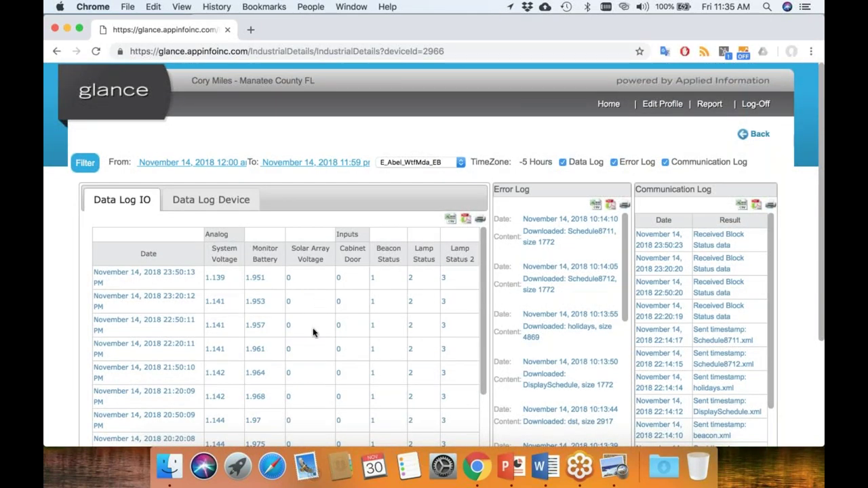
Look through the filtered Data Log IO voltage and status records and continue to the second page of logs
{"action": "scroll", "coordinate": [271, 293], "scroll_direction": "down", "scroll_amount": 5}
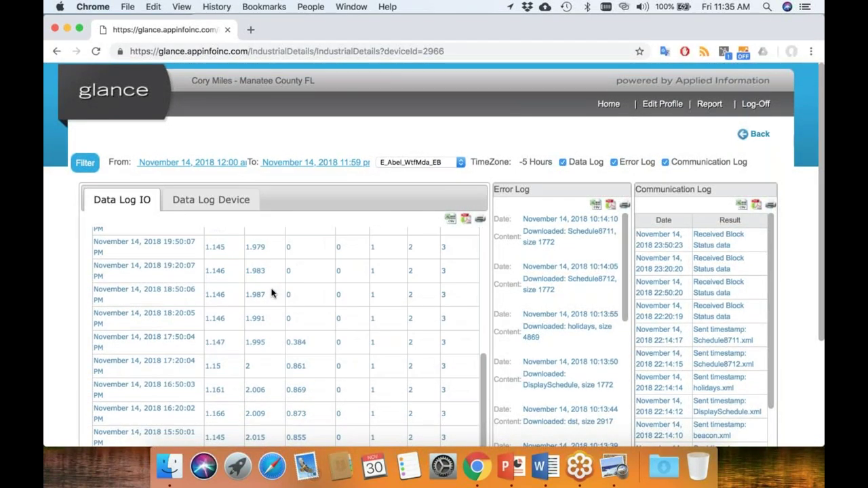
{"action": "scroll", "coordinate": [272, 293], "scroll_direction": "up", "scroll_amount": 5}
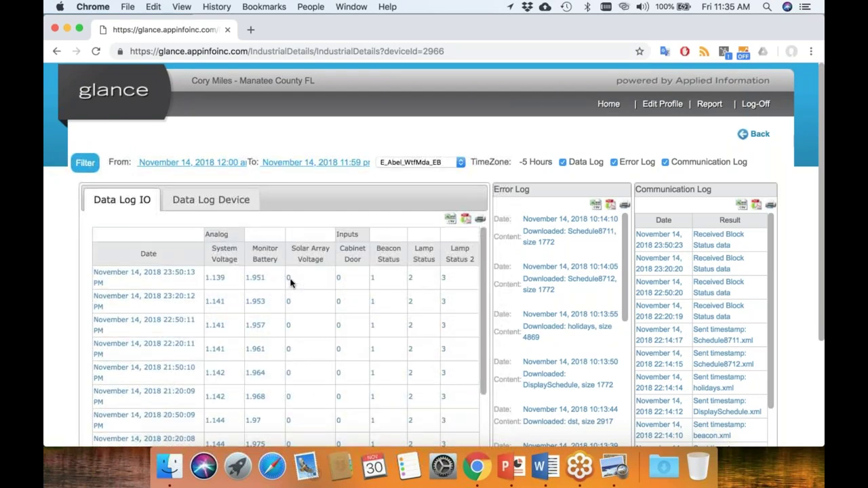
{"action": "scroll", "coordinate": [307, 274], "scroll_direction": "down", "scroll_amount": 5}
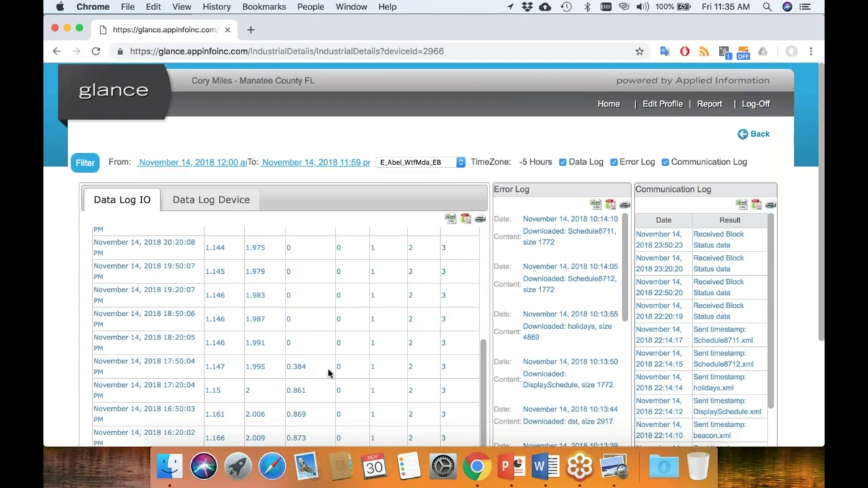
{"action": "scroll", "coordinate": [321, 366], "scroll_direction": "down", "scroll_amount": 1}
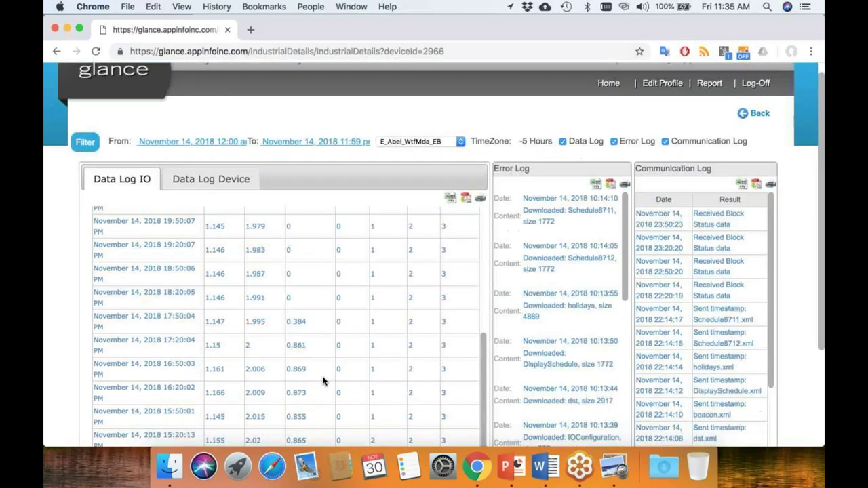
{"action": "scroll", "coordinate": [323, 382], "scroll_direction": "down", "scroll_amount": 5}
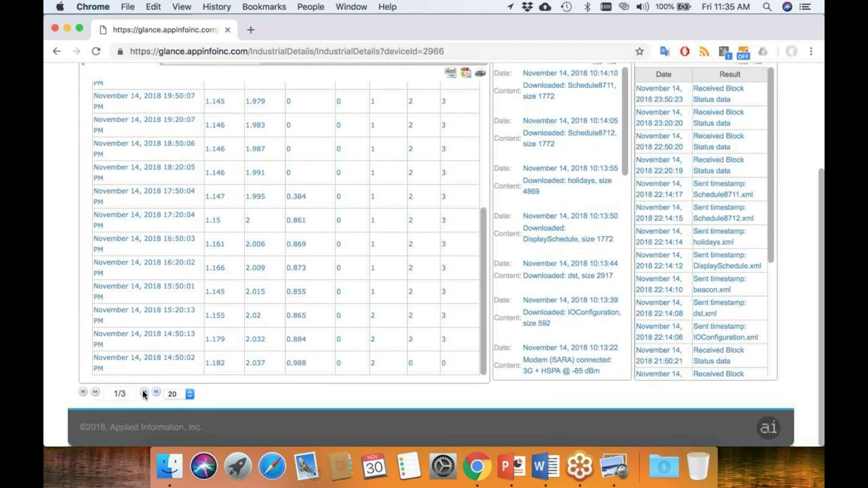
{"action": "left_click", "coordinate": [143, 393]}
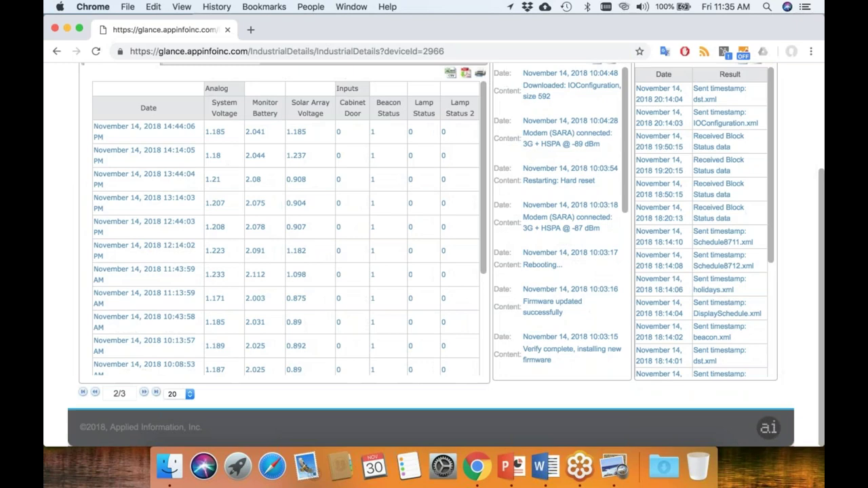
{"action": "scroll", "coordinate": [434, 271], "scroll_direction": "down", "scroll_amount": 1}
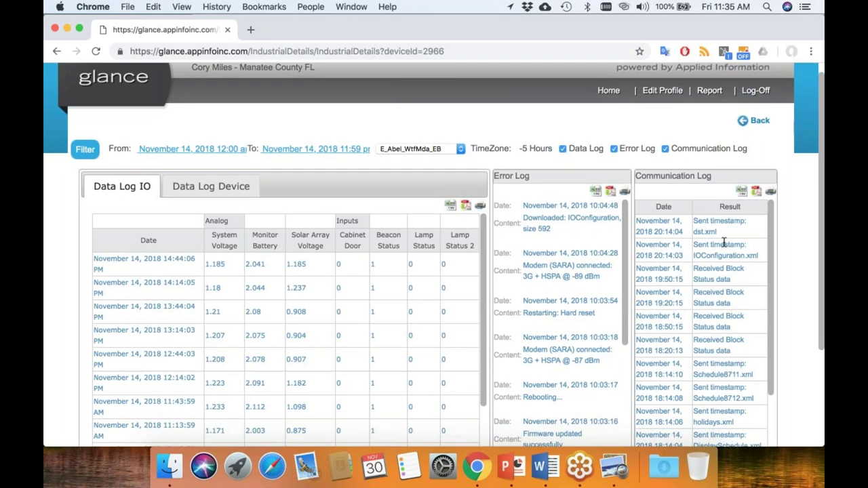
Leave the device logs, log off from the Manatee County account and sign in to the COSL demo account
{"action": "left_click", "coordinate": [760, 121]}
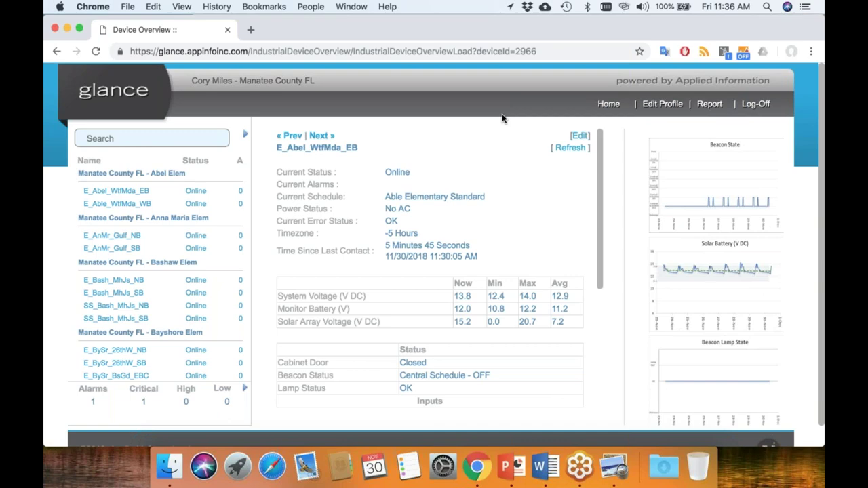
{"action": "left_click", "coordinate": [756, 106]}
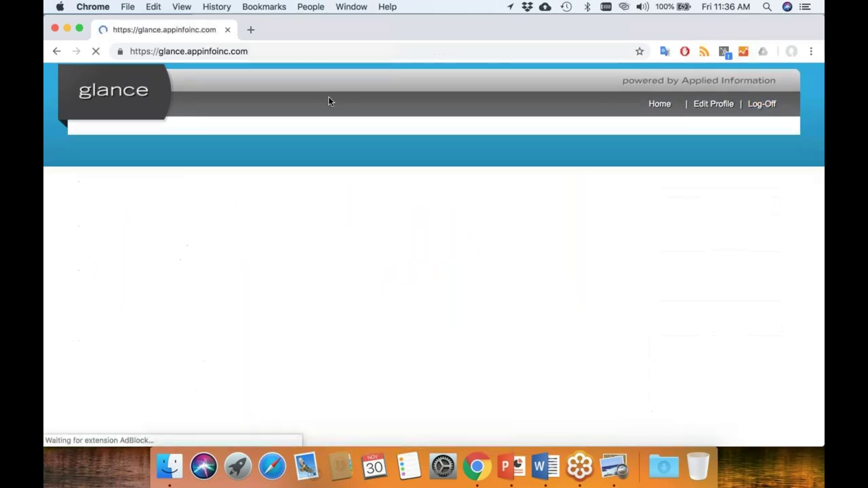
{"action": "left_click", "coordinate": [479, 255]}
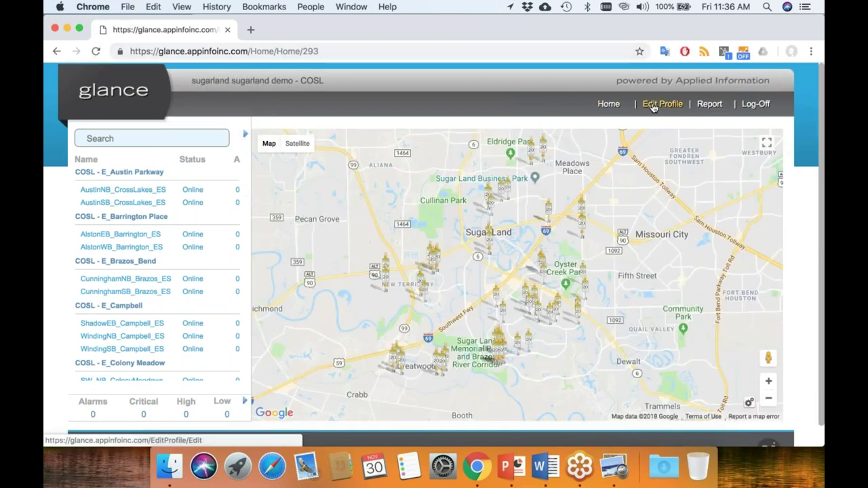
Open the Report Viewer in a new browser tab and switch to that tab
{"action": "mouse_move", "coordinate": [708, 110]}
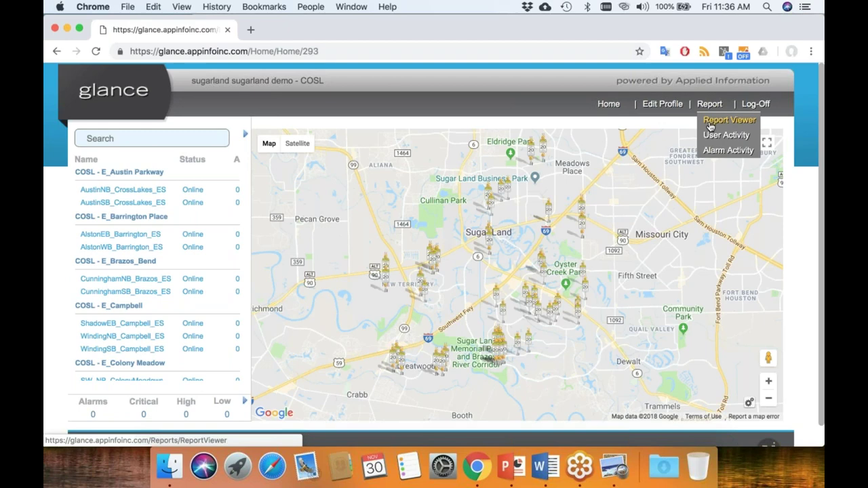
{"action": "right_click", "coordinate": [709, 126]}
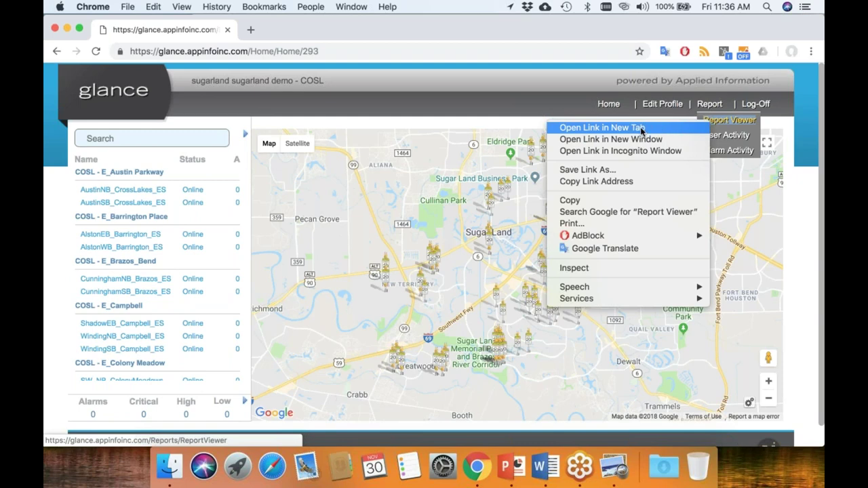
{"action": "left_click", "coordinate": [672, 128]}
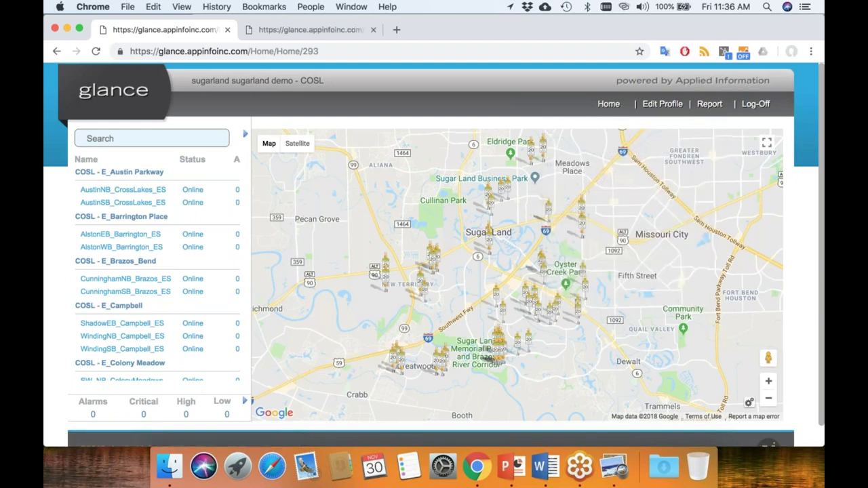
{"action": "left_click", "coordinate": [285, 30]}
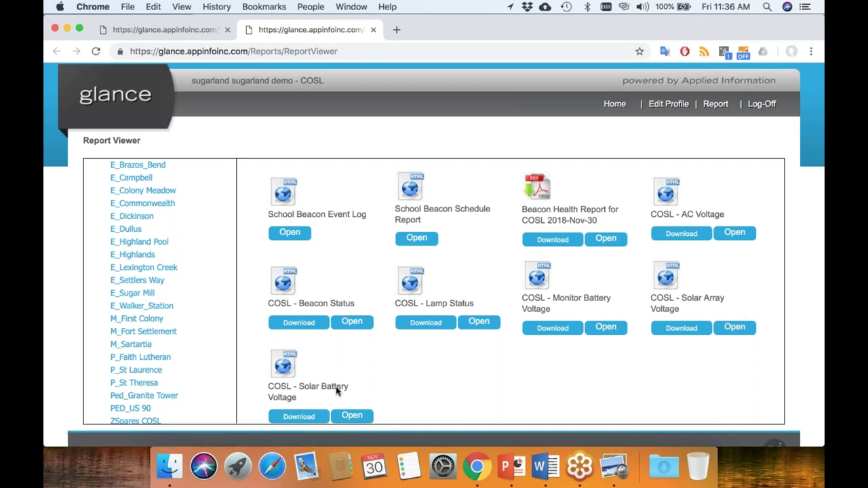
Open the COSL - AC Voltage report and look through the voltage graphs of its devices
{"action": "left_click", "coordinate": [744, 235]}
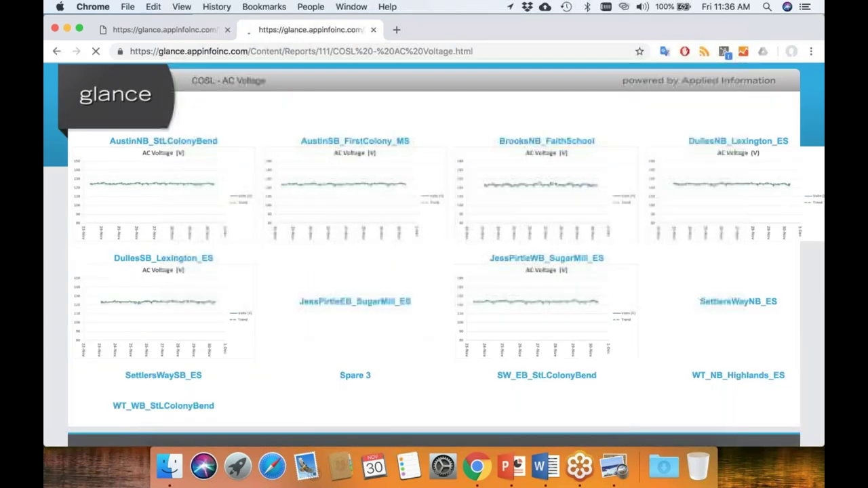
{"action": "scroll", "coordinate": [354, 208], "scroll_direction": "down", "scroll_amount": 5}
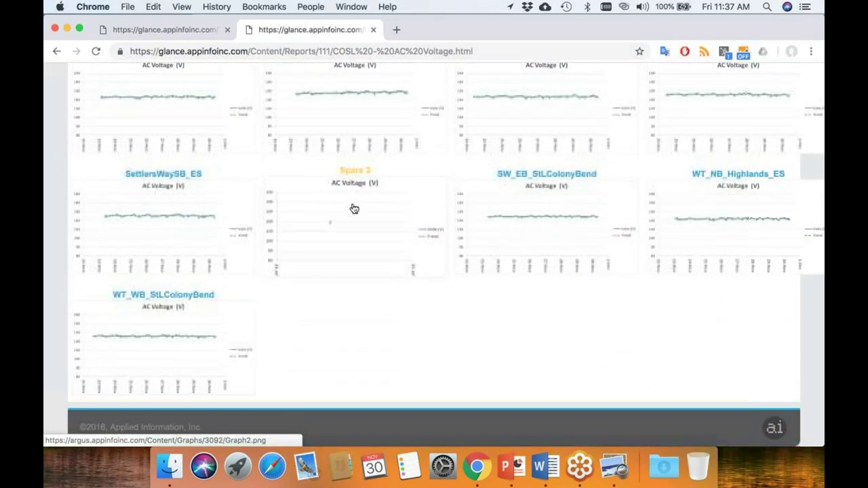
{"action": "scroll", "coordinate": [354, 208], "scroll_direction": "up", "scroll_amount": 5}
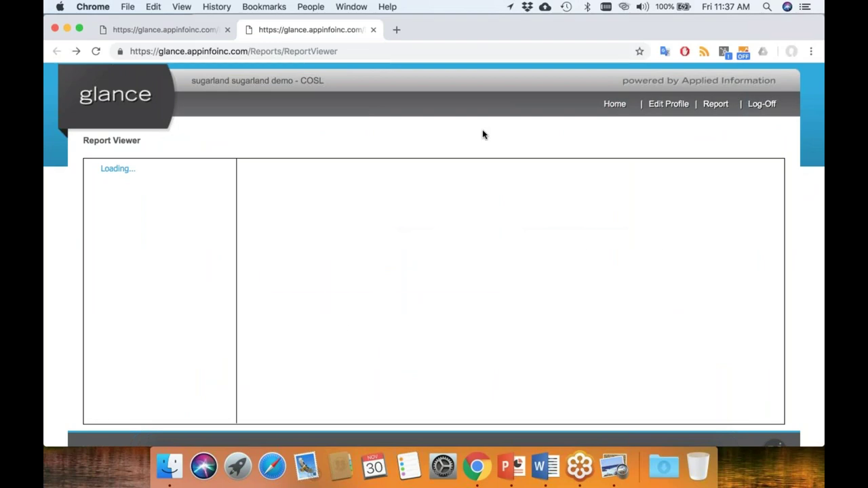
From the Report Viewer, open the COSL - Solar Battery Voltage report and examine the devices' battery graphs
{"action": "scroll", "coordinate": [440, 386], "scroll_direction": "down", "scroll_amount": 2}
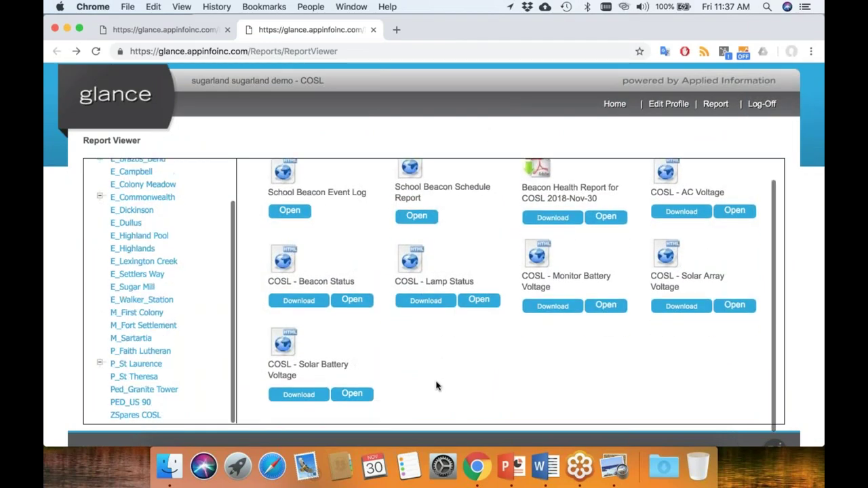
{"action": "left_click", "coordinate": [351, 394]}
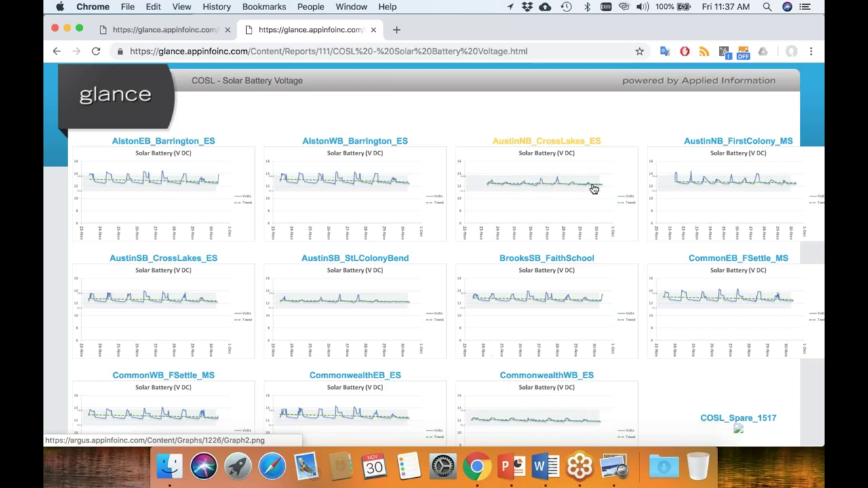
{"action": "scroll", "coordinate": [594, 189], "scroll_direction": "down", "scroll_amount": 5}
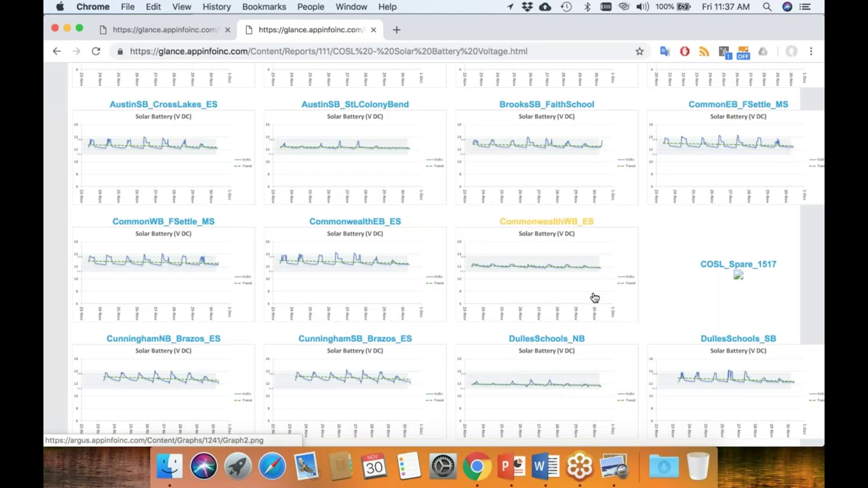
Examine the remaining devices' graphs in the COSL - Solar Battery Voltage report and compare the weak ones with the healthy ones
{"action": "scroll", "coordinate": [594, 298], "scroll_direction": "down", "scroll_amount": 3}
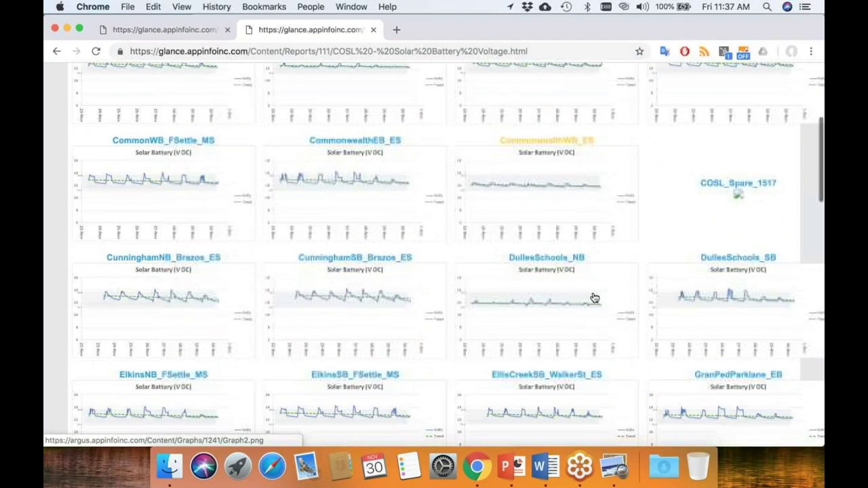
{"action": "scroll", "coordinate": [594, 299], "scroll_direction": "down", "scroll_amount": 6}
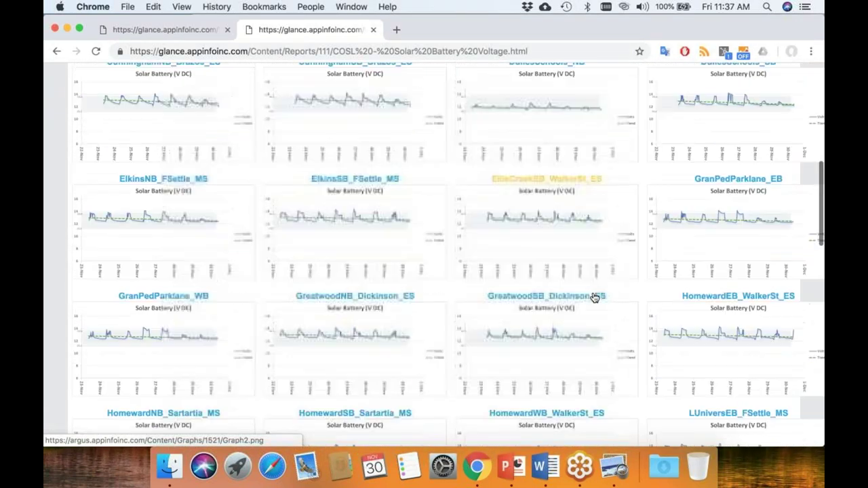
{"action": "scroll", "coordinate": [594, 298], "scroll_direction": "down", "scroll_amount": 5}
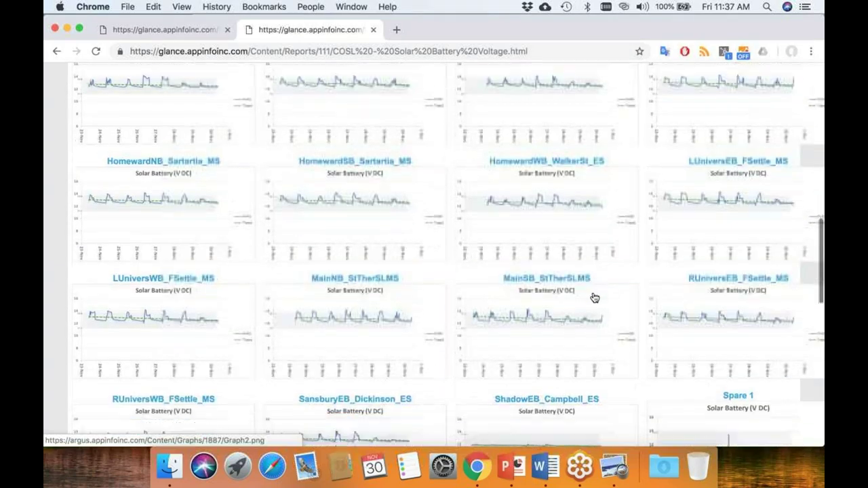
{"action": "scroll", "coordinate": [594, 298], "scroll_direction": "down", "scroll_amount": 3}
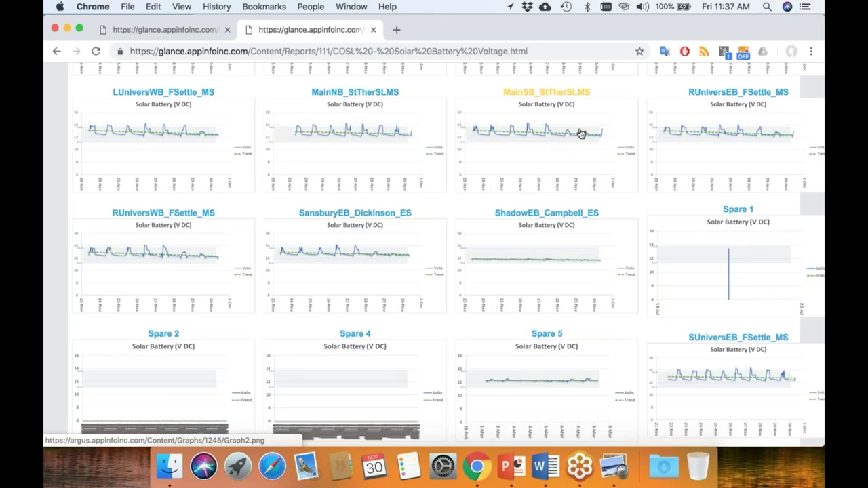
{"action": "scroll", "coordinate": [560, 271], "scroll_direction": "up", "scroll_amount": 5}
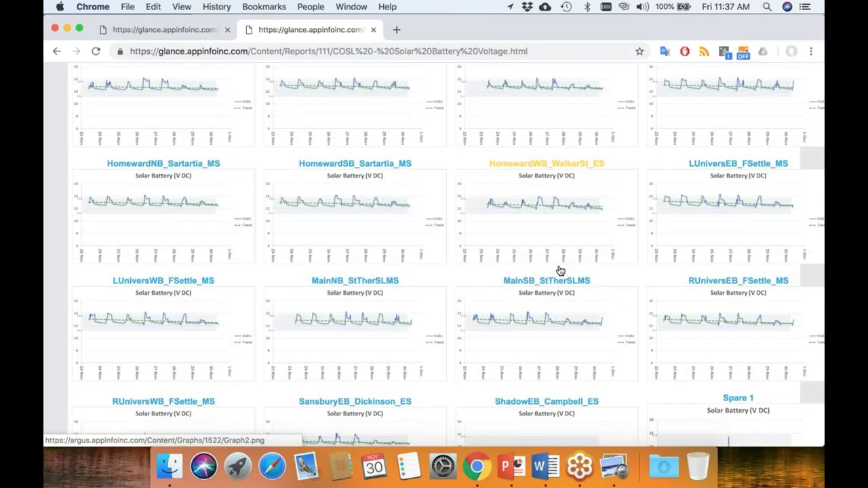
{"action": "scroll", "coordinate": [560, 271], "scroll_direction": "up", "scroll_amount": 8}
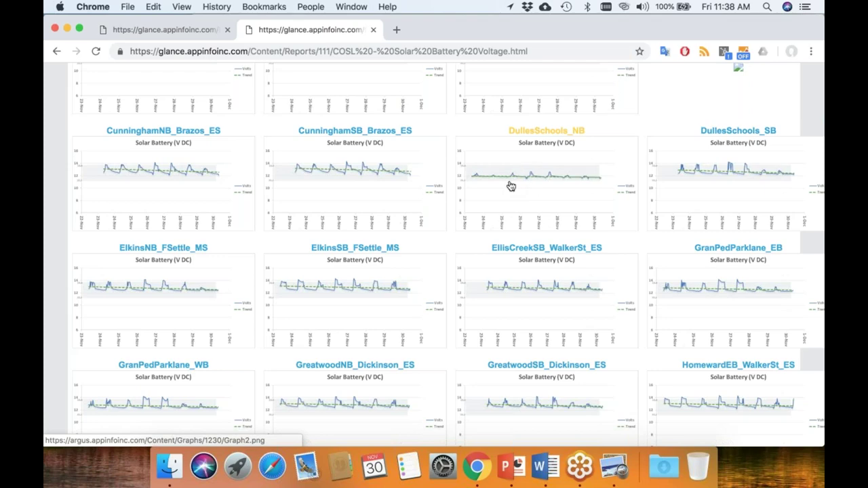
{"action": "scroll", "coordinate": [511, 186], "scroll_direction": "up", "scroll_amount": 2}
{"action": "scroll", "coordinate": [511, 186], "scroll_direction": "up", "scroll_amount": 4}
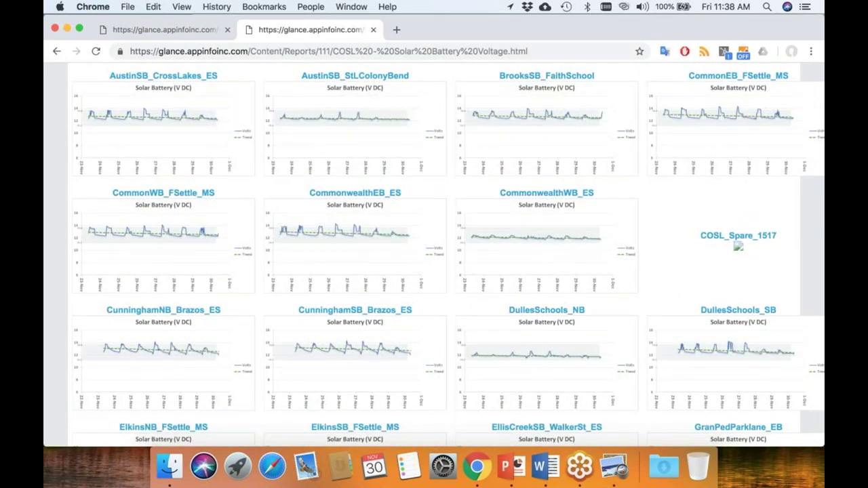
{"action": "scroll", "coordinate": [511, 187], "scroll_direction": "up", "scroll_amount": 4}
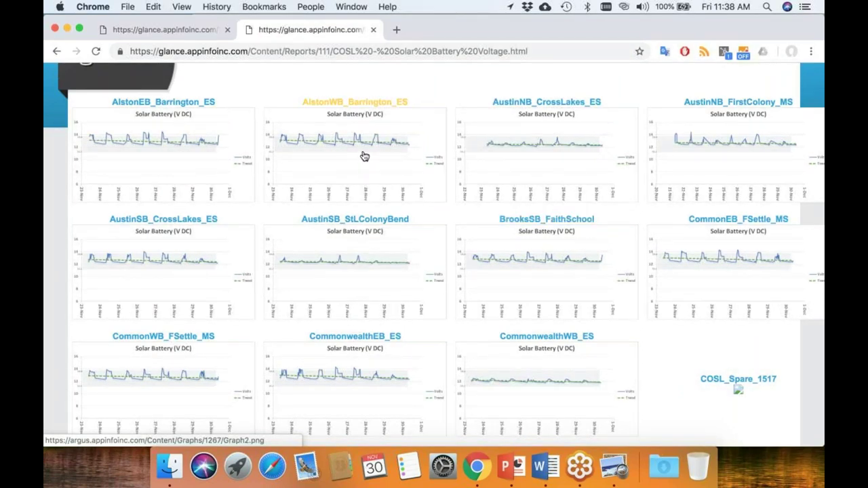
{"action": "scroll", "coordinate": [362, 159], "scroll_direction": "up", "scroll_amount": 2}
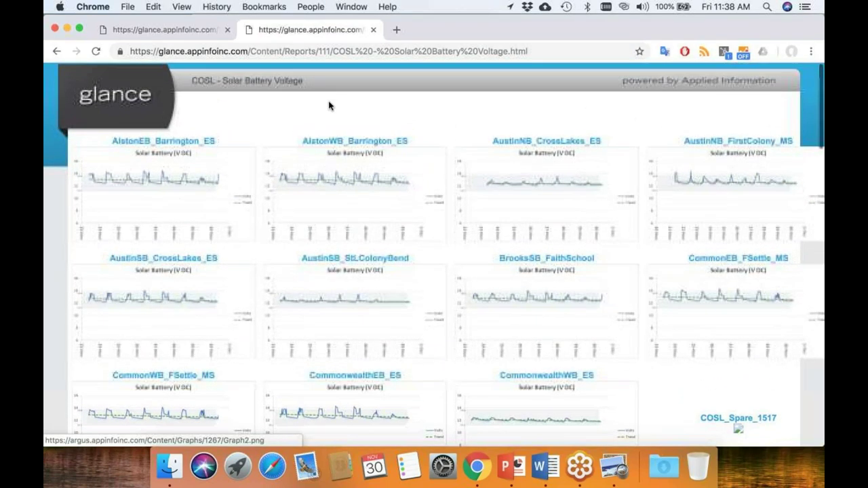
Return to the Report Viewer, open the Beacon Health Report for COSL 2018-Nov-30 and review its device table
{"action": "scroll", "coordinate": [328, 101], "scroll_direction": "left", "scroll_amount": 2}
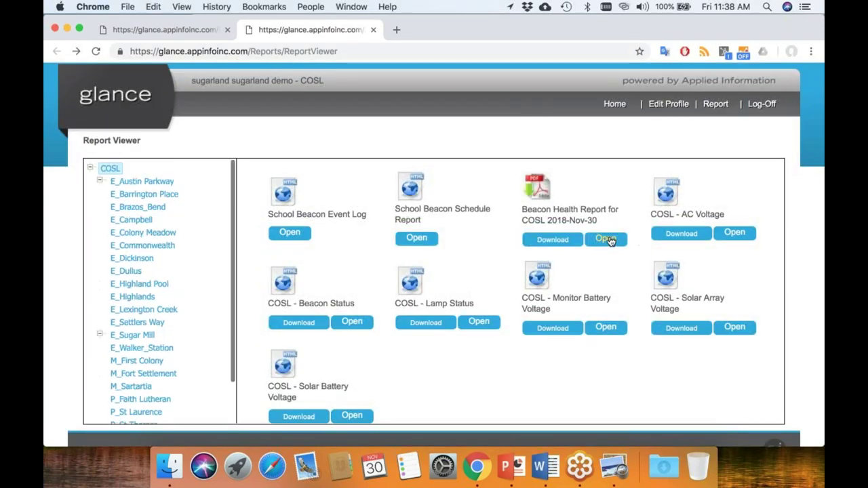
{"action": "left_click", "coordinate": [606, 240]}
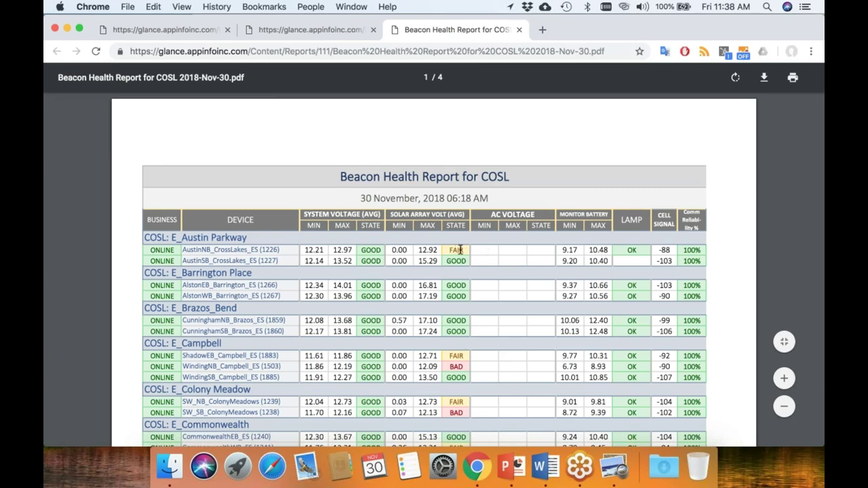
{"action": "scroll", "coordinate": [473, 255], "scroll_direction": "down", "scroll_amount": 2}
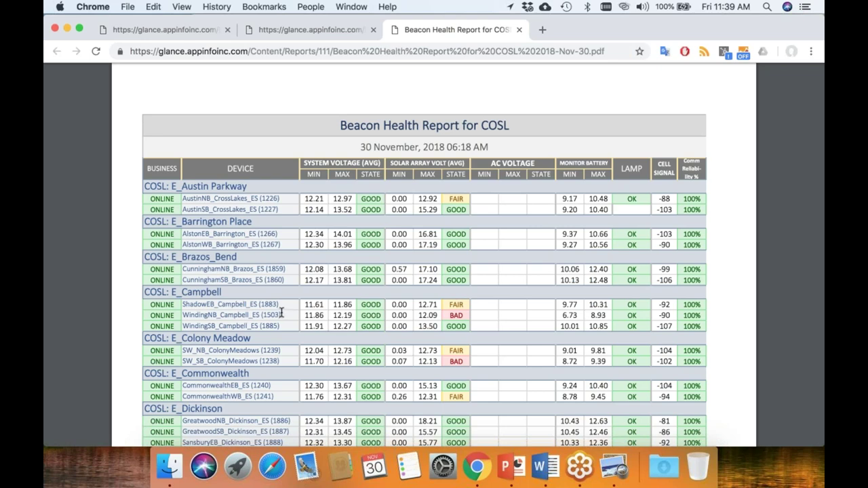
Search the home page's device list for 1503 and check that device against the Beacon Health Report
{"action": "left_click", "coordinate": [153, 30]}
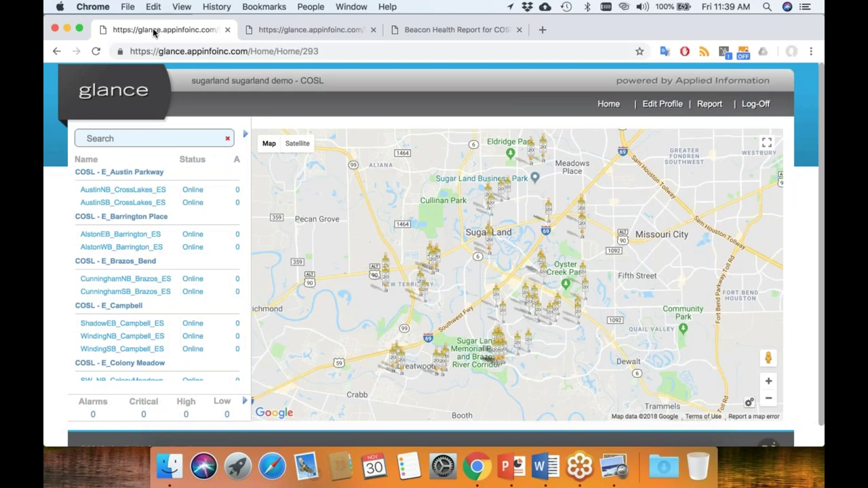
{"action": "left_click", "coordinate": [109, 137]}
{"action": "type", "text": "1503"}
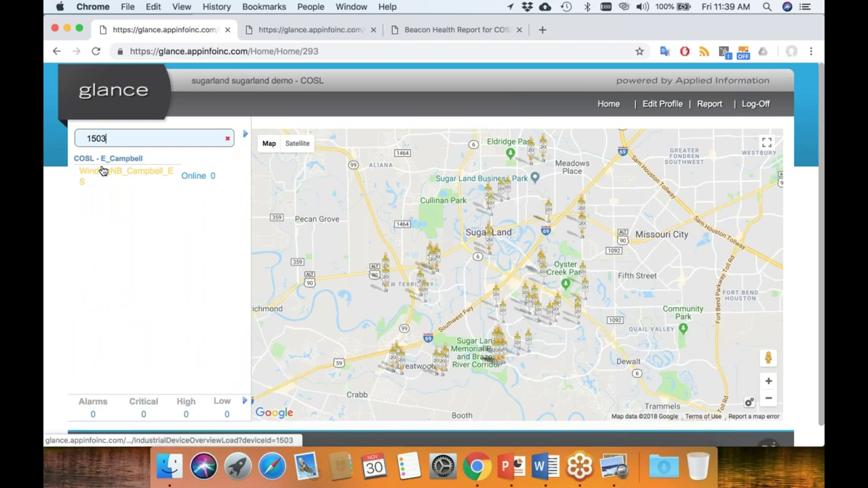
{"action": "left_click", "coordinate": [408, 29]}
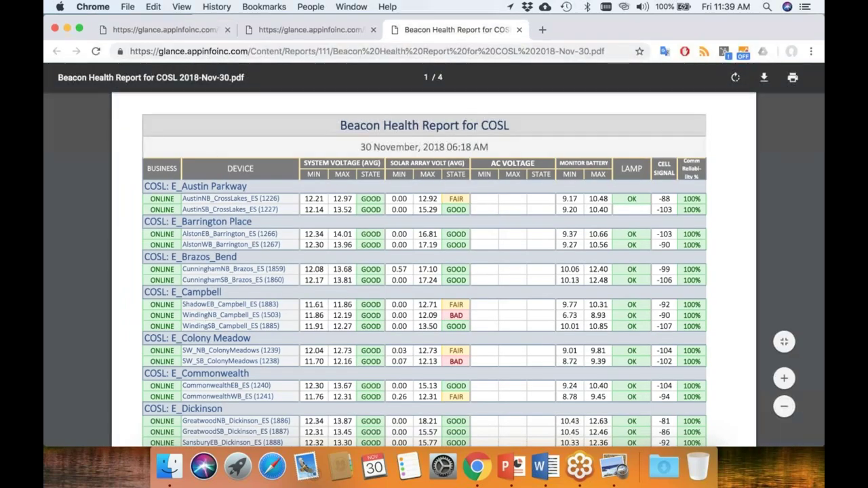
{"action": "left_click", "coordinate": [181, 29]}
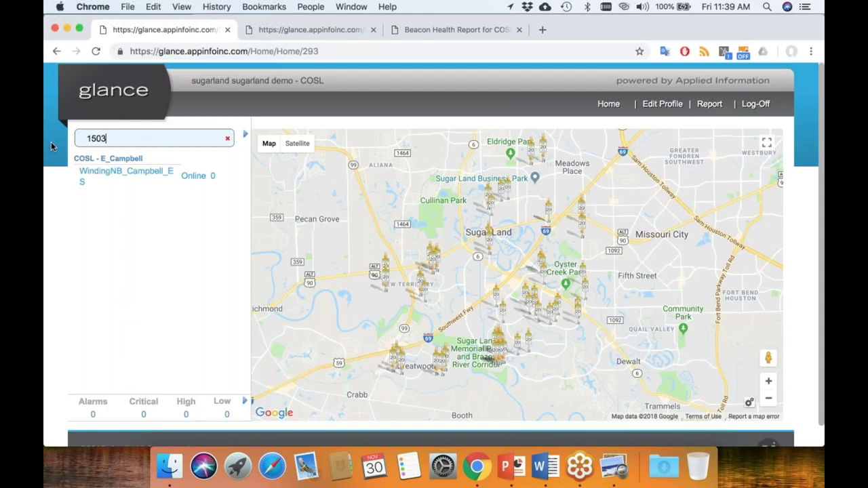
Change the device search to "wind" and open the overview of WindingNB_Campbell_ES
{"action": "key", "text": "BackSpace"}
{"action": "key", "text": "BackSpace"}
{"action": "key", "text": "BackSpace"}
{"action": "key", "text": "BackSpace"}
{"action": "key", "text": "BackSpace"}
{"action": "type", "text": "wind"}
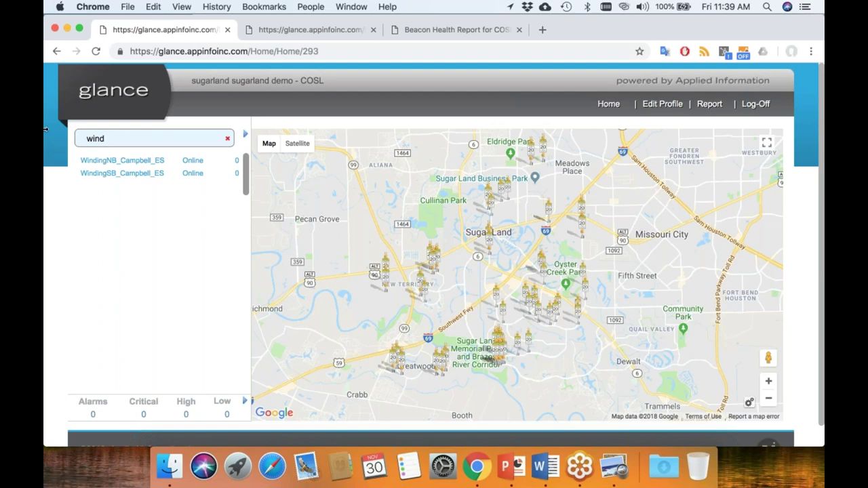
{"action": "left_click", "coordinate": [119, 163]}
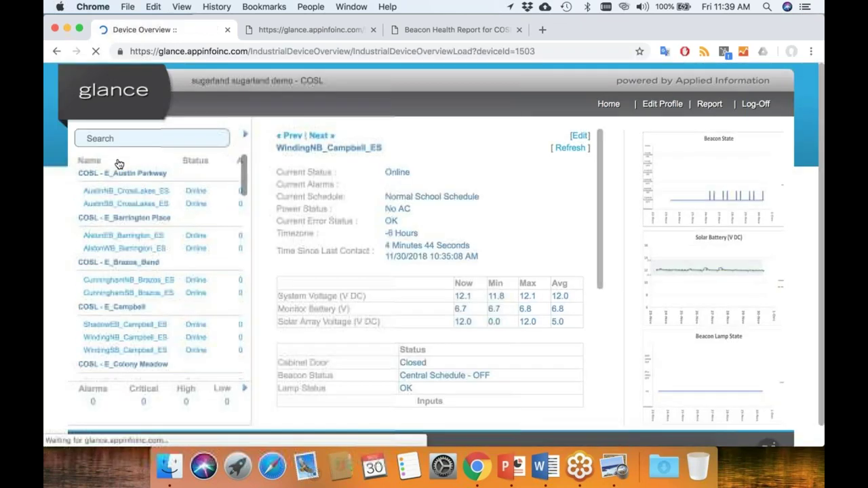
Examine enlarged views of WindingNB_Campbell_ES's Solar Battery and Solar Array Voltage graphs, closing each one when done
{"action": "left_click", "coordinate": [708, 281]}
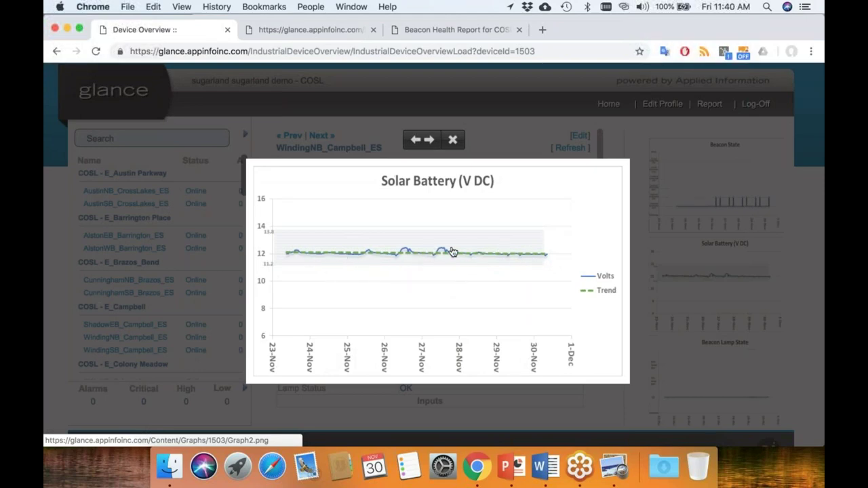
{"action": "left_click", "coordinate": [453, 141]}
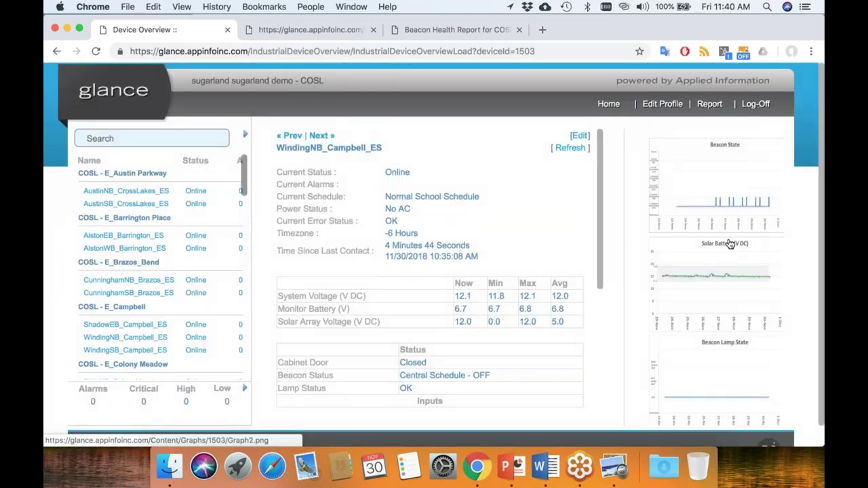
{"action": "scroll", "coordinate": [729, 245], "scroll_direction": "down", "scroll_amount": 5}
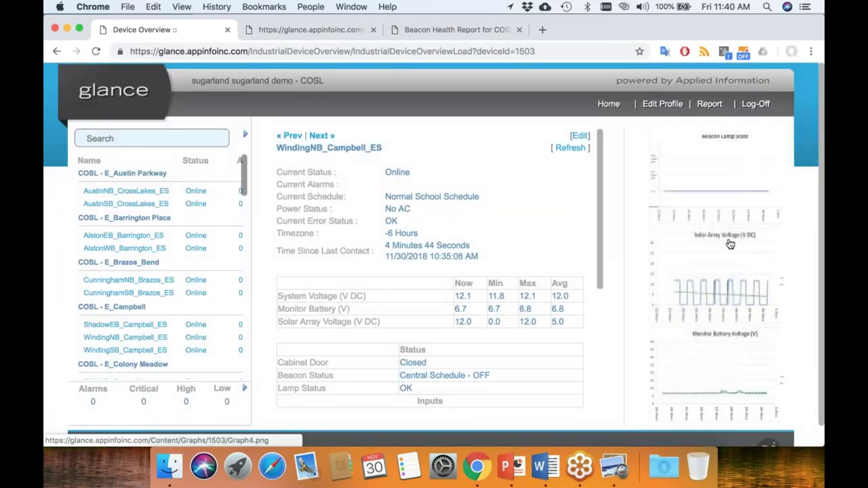
{"action": "left_click", "coordinate": [707, 286]}
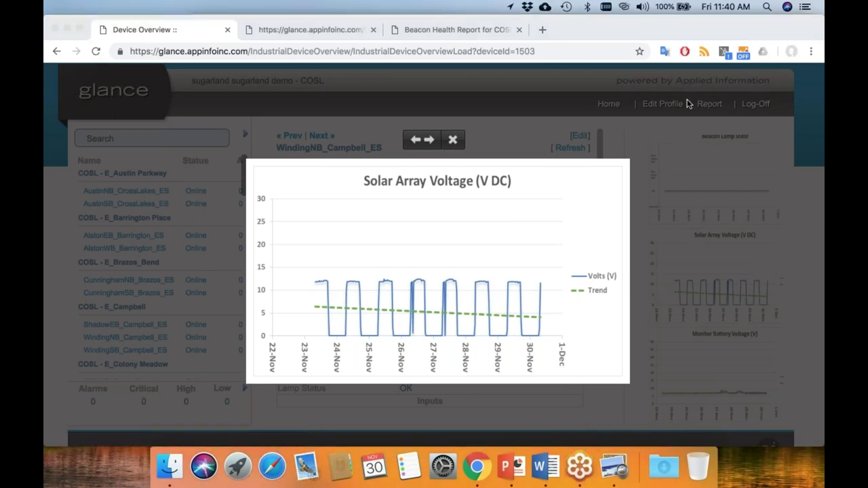
{"action": "left_click", "coordinate": [455, 140]}
{"action": "left_click", "coordinate": [454, 141]}
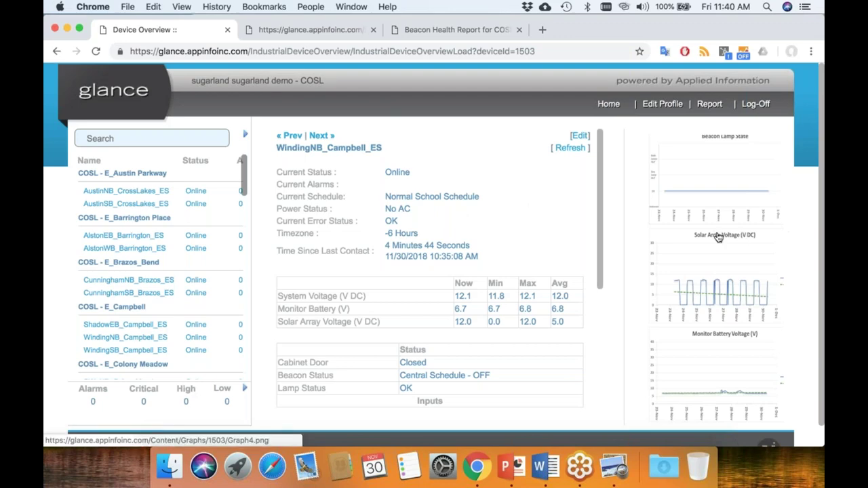
{"action": "scroll", "coordinate": [718, 237], "scroll_direction": "up", "scroll_amount": 3}
Return to the home map and use Locate Device to zoom to WindingNB_Campbell_ES
{"action": "left_click", "coordinate": [607, 107]}
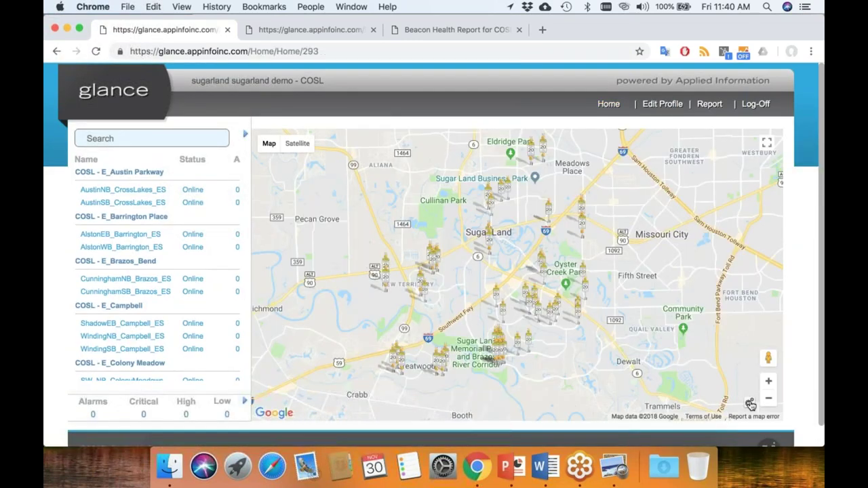
{"action": "left_click", "coordinate": [750, 404]}
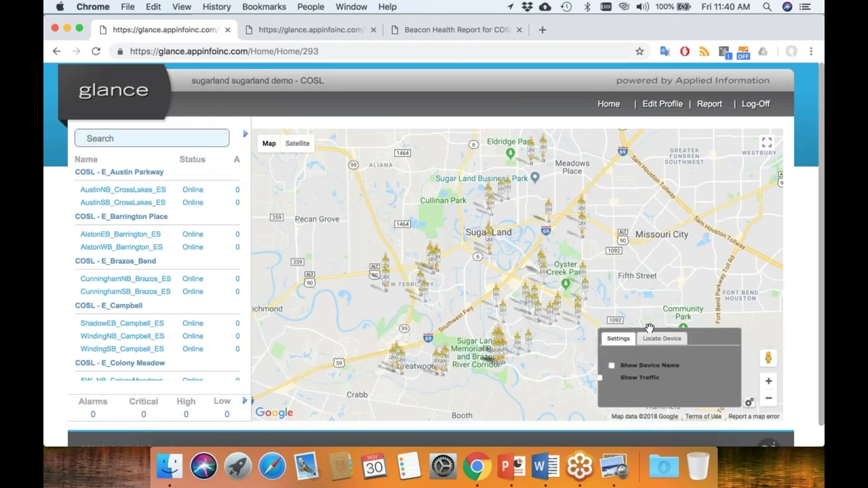
{"action": "left_click", "coordinate": [658, 338]}
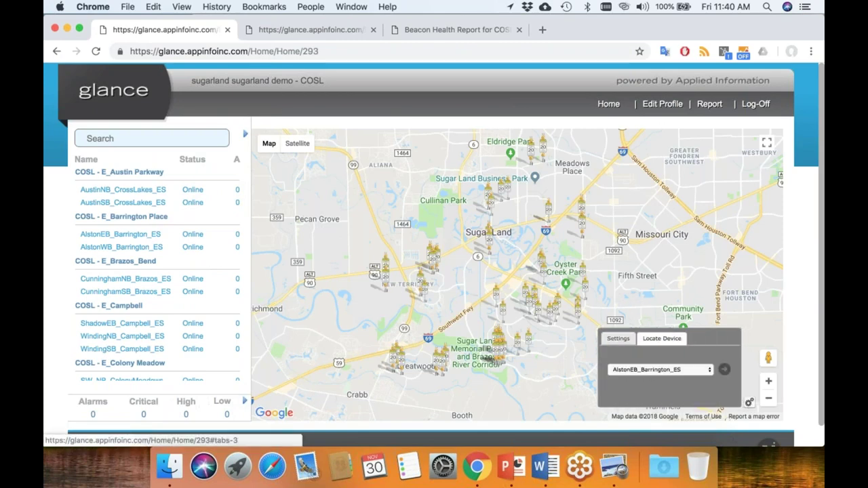
{"action": "left_click", "coordinate": [683, 371]}
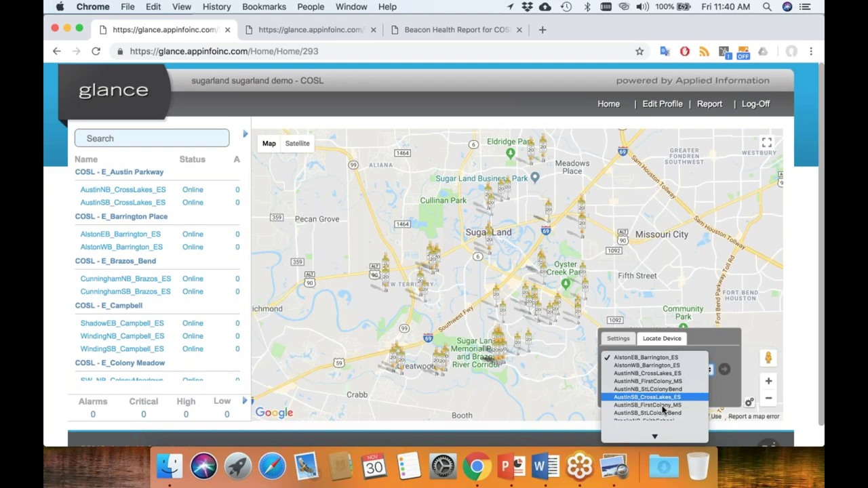
{"action": "scroll", "coordinate": [663, 412], "scroll_direction": "down", "scroll_amount": 8}
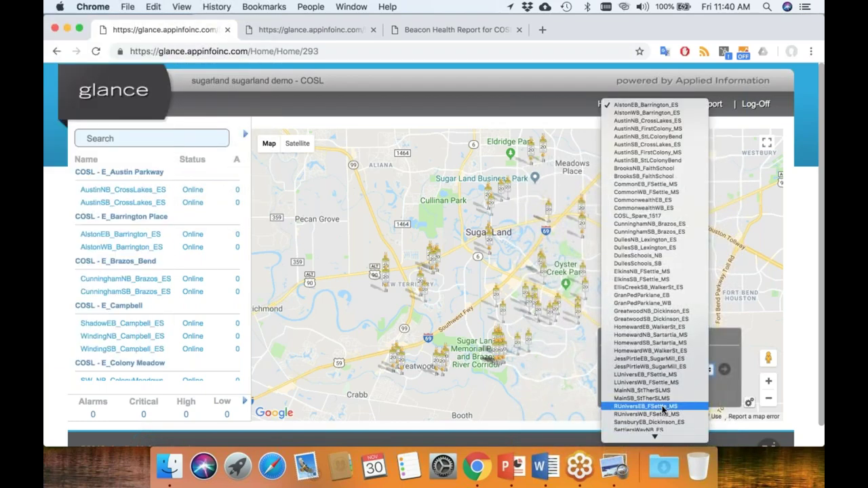
{"action": "scroll", "coordinate": [662, 407], "scroll_direction": "down", "scroll_amount": 10}
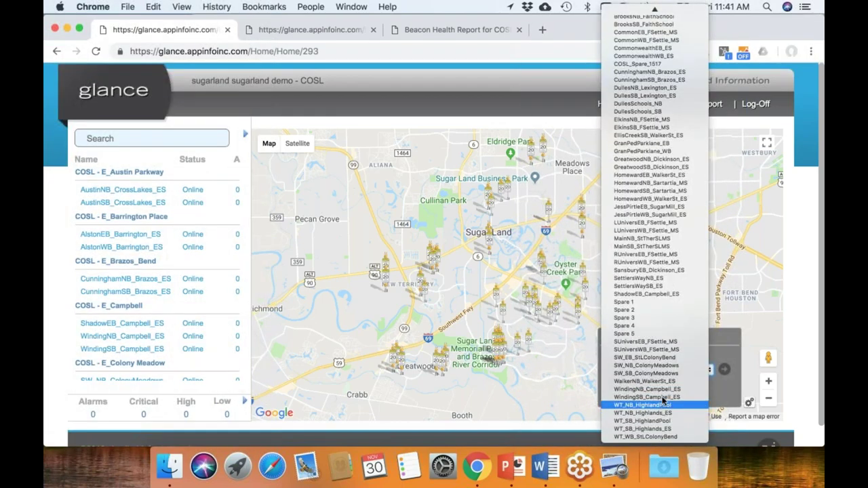
{"action": "left_click", "coordinate": [658, 388]}
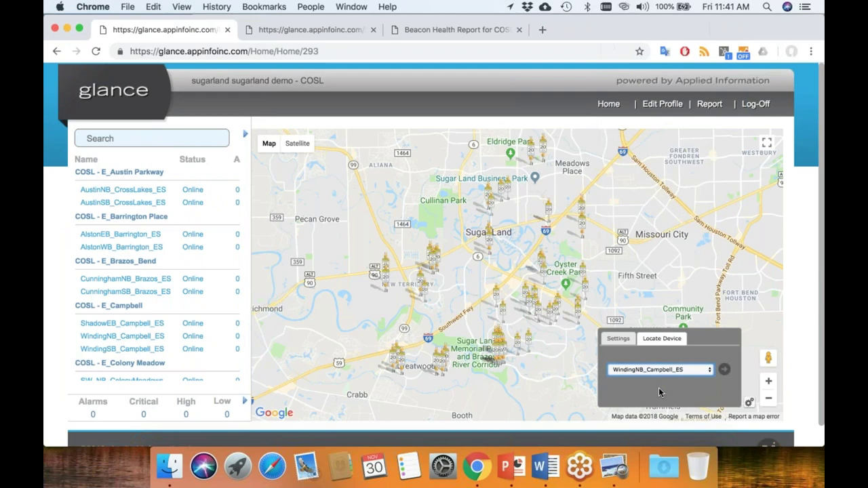
{"action": "left_click", "coordinate": [724, 371]}
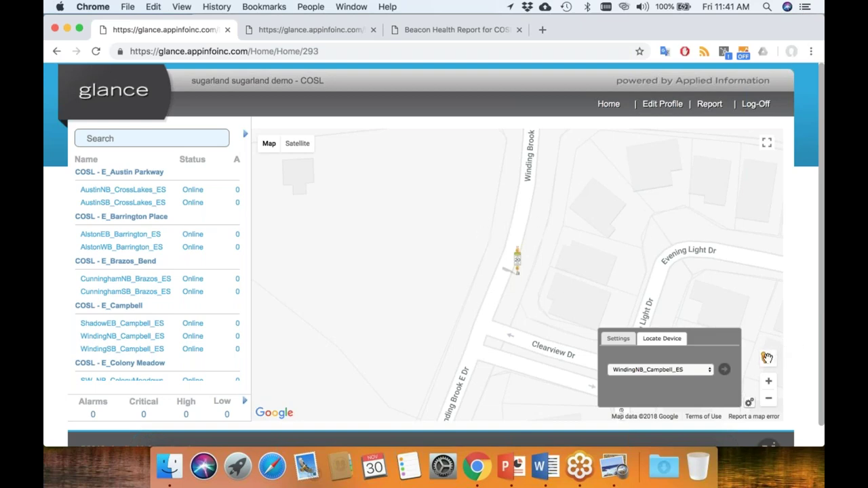
Enter Street View on Winding Brook E Dr near WindingNB_Campbell_ES and look around until the solar school beacon is in sight
{"action": "left_click_drag", "start_coordinate": [767, 357], "coordinate": [483, 284]}
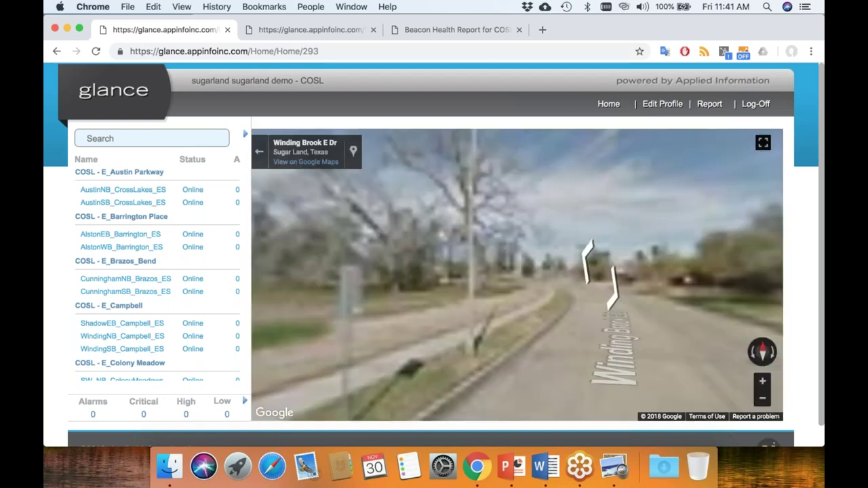
{"action": "left_click_drag", "start_coordinate": [576, 236], "coordinate": [353, 234]}
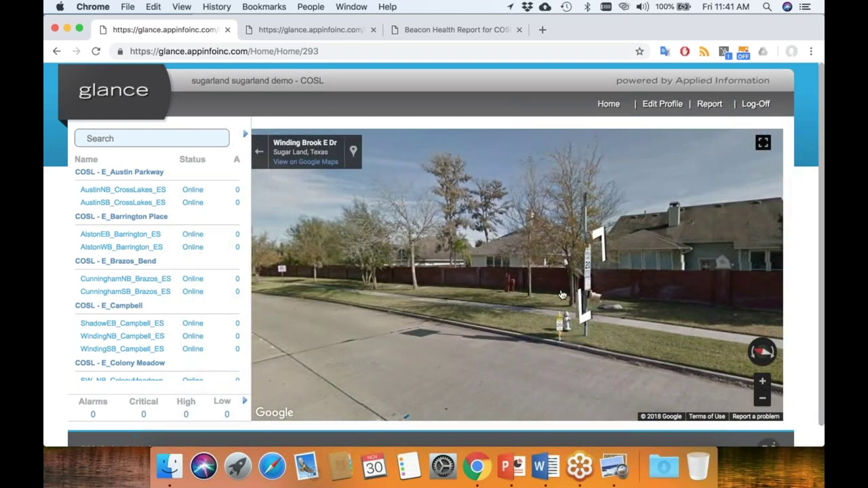
{"action": "left_click_drag", "start_coordinate": [587, 170], "coordinate": [545, 261]}
{"action": "left_click_drag", "start_coordinate": [611, 380], "coordinate": [298, 267]}
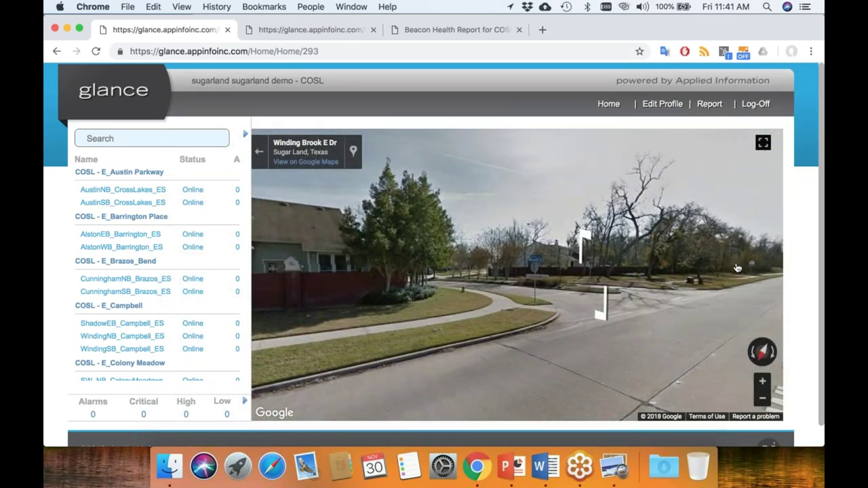
{"action": "left_click", "coordinate": [543, 303]}
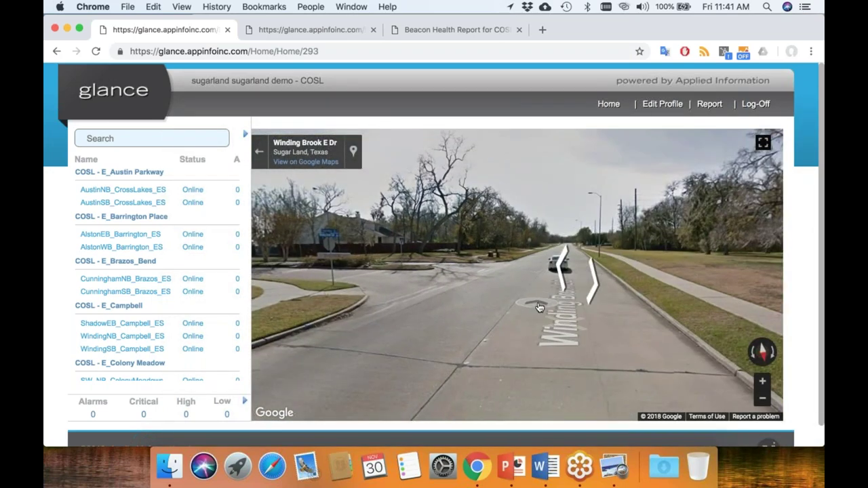
{"action": "left_click", "coordinate": [540, 305]}
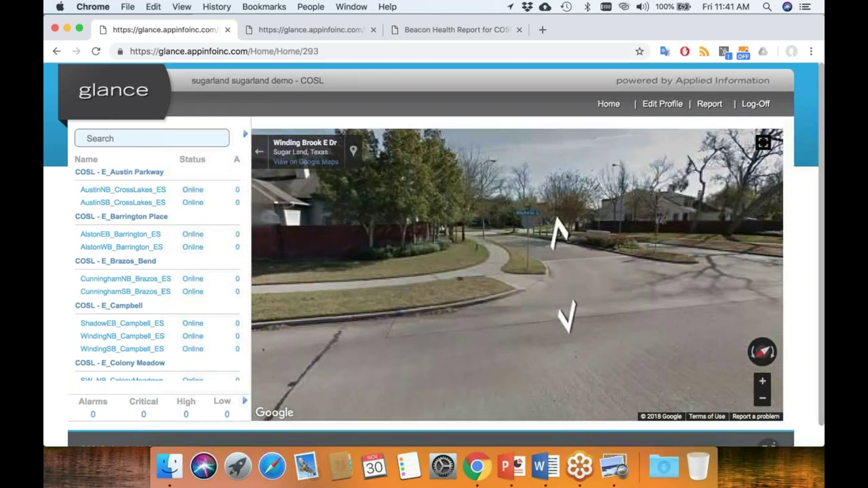
{"action": "left_click", "coordinate": [553, 257]}
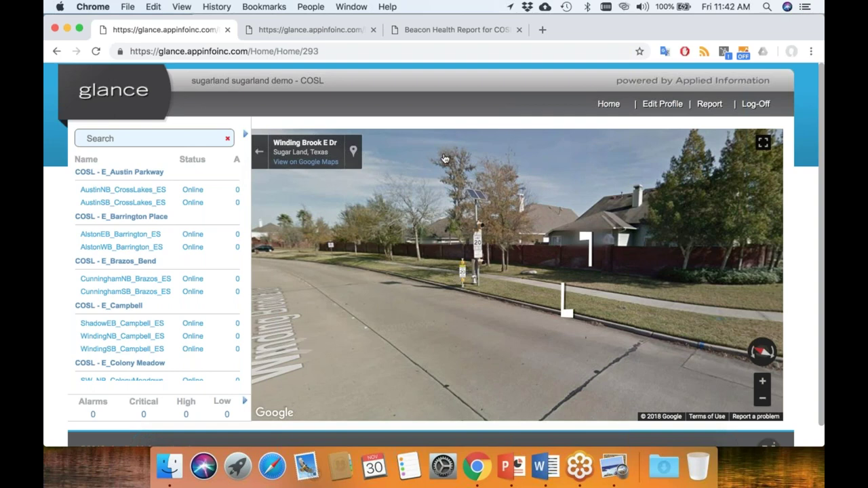
View the Street View scene in Google Maps, check its extra options, and close that page again
{"action": "left_click", "coordinate": [321, 162]}
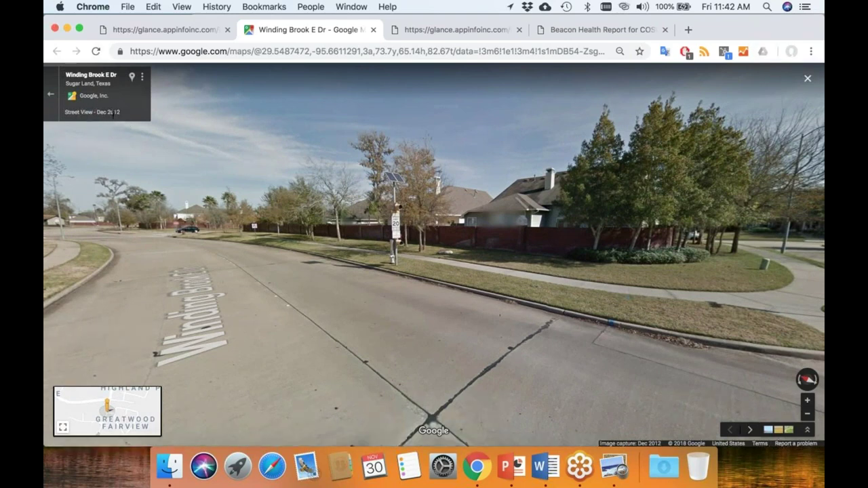
{"action": "left_click", "coordinate": [142, 80]}
{"action": "left_click", "coordinate": [141, 80]}
{"action": "left_click", "coordinate": [373, 29]}
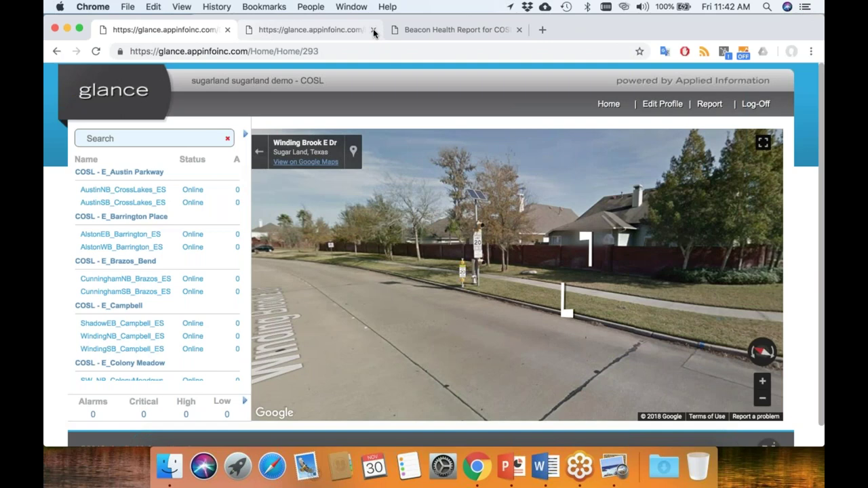
Log off from the Sugarland account and log in as ArlingtonVA with the account password
{"action": "left_click", "coordinate": [750, 106]}
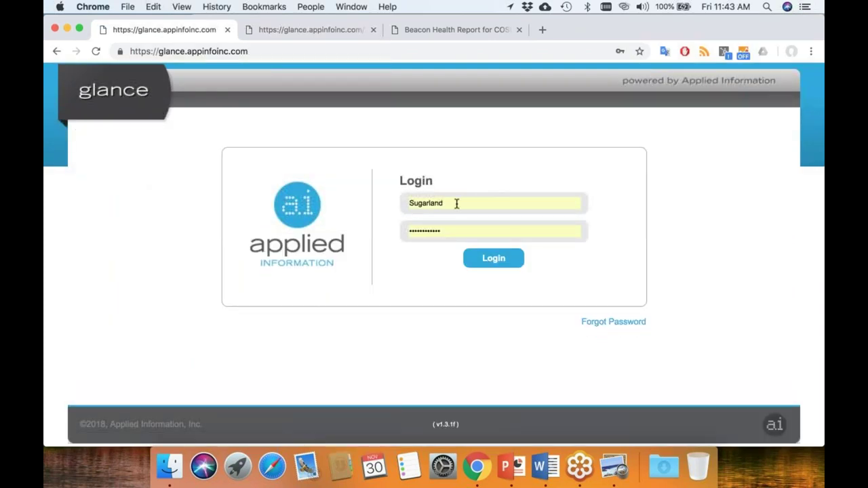
{"action": "double_click", "coordinate": [465, 202]}
{"action": "type", "text": "ArlingtonVA"}
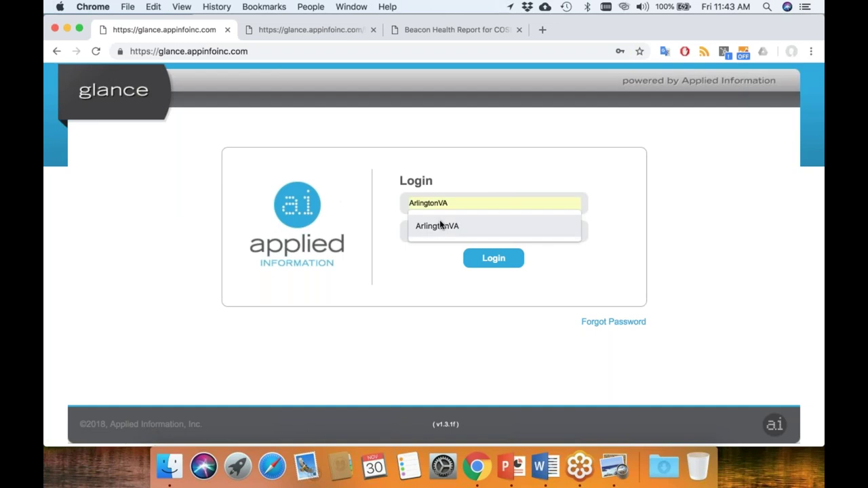
{"action": "left_click", "coordinate": [440, 224]}
{"action": "double_click", "coordinate": [448, 203]}
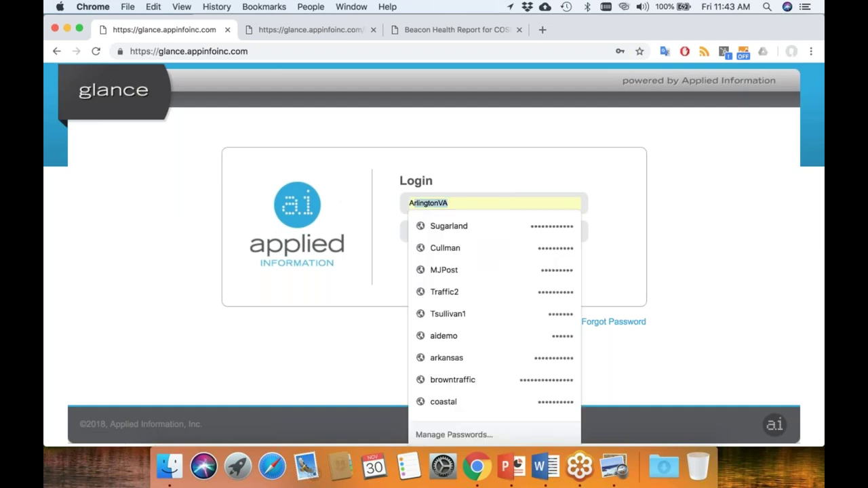
{"action": "key", "text": "Tab"}
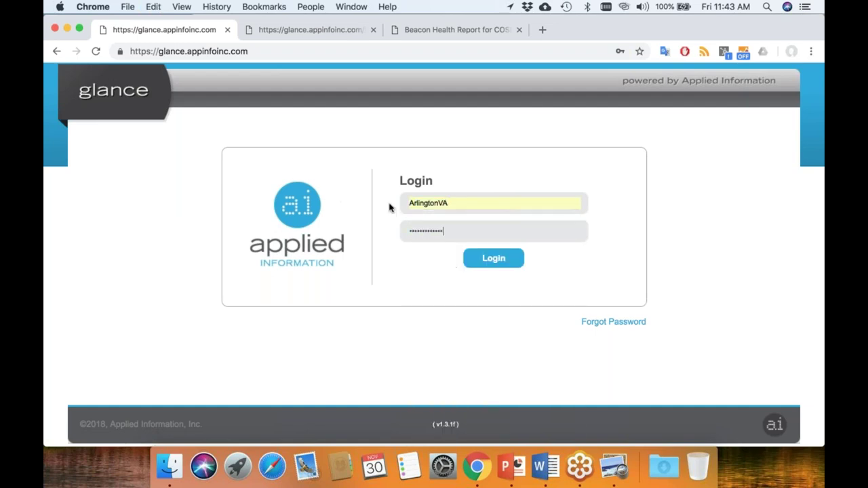
{"action": "key", "text": "Return"}
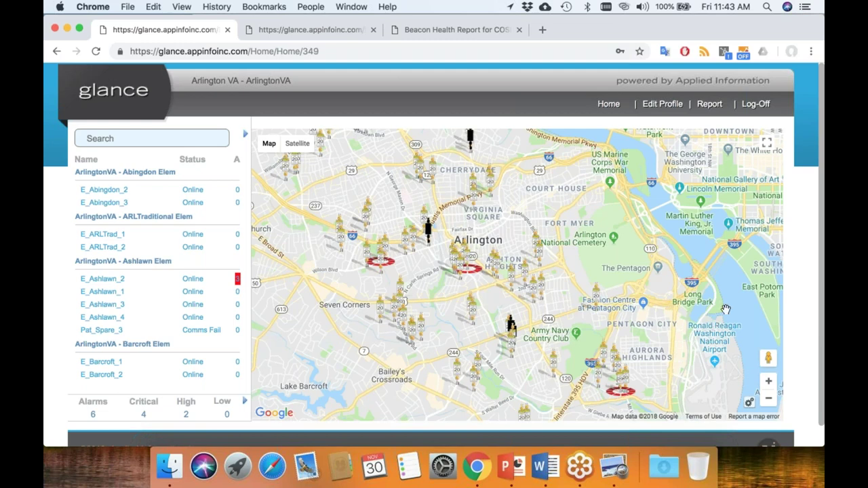
Show the full-size Alarm Details list and open the device overview of E_Ashlawn_2 from its alarm entry
{"action": "left_click", "coordinate": [244, 402]}
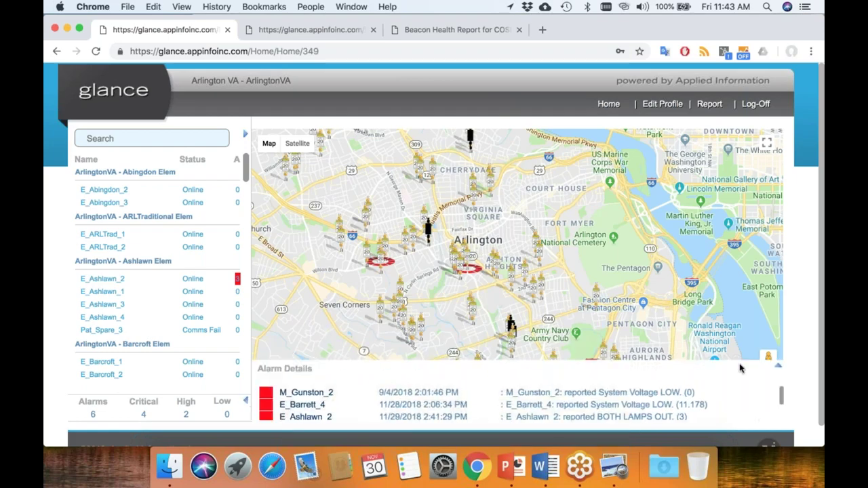
{"action": "left_click", "coordinate": [777, 354]}
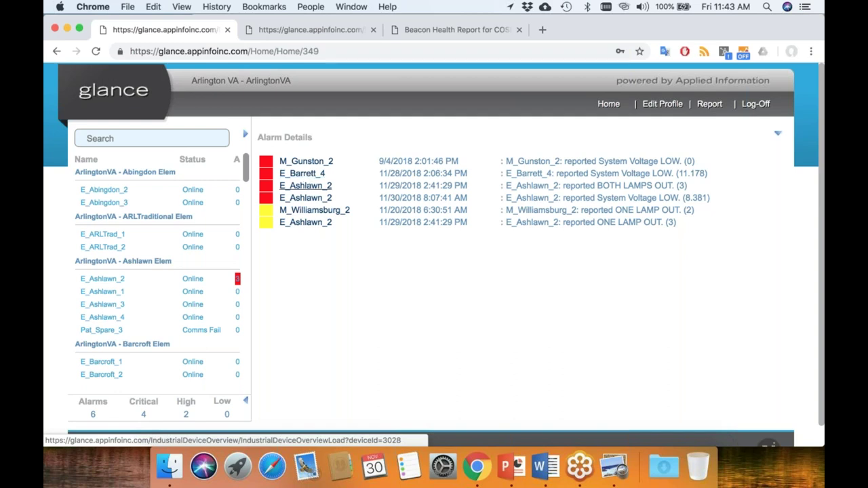
{"action": "left_click", "coordinate": [300, 200]}
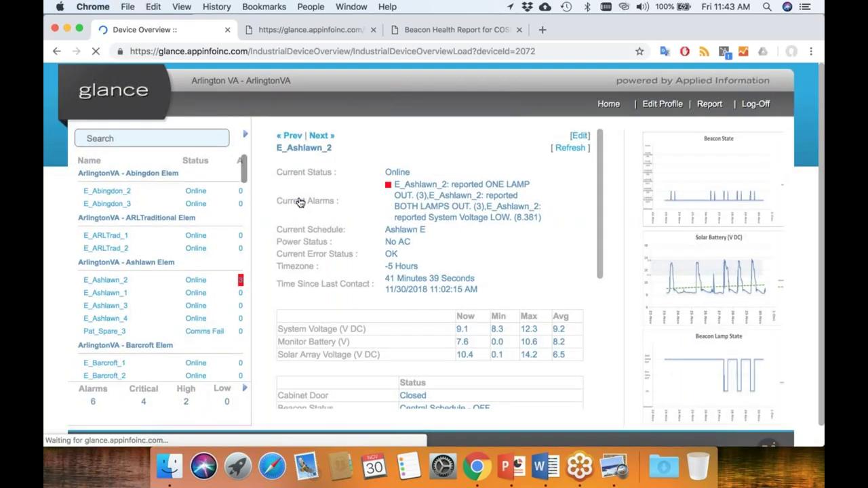
Examine enlarged views of E_Ashlawn_2's Solar Battery, Beacon Lamp State and Solar Array Voltage graphs, closing each one when done
{"action": "left_click", "coordinate": [698, 301]}
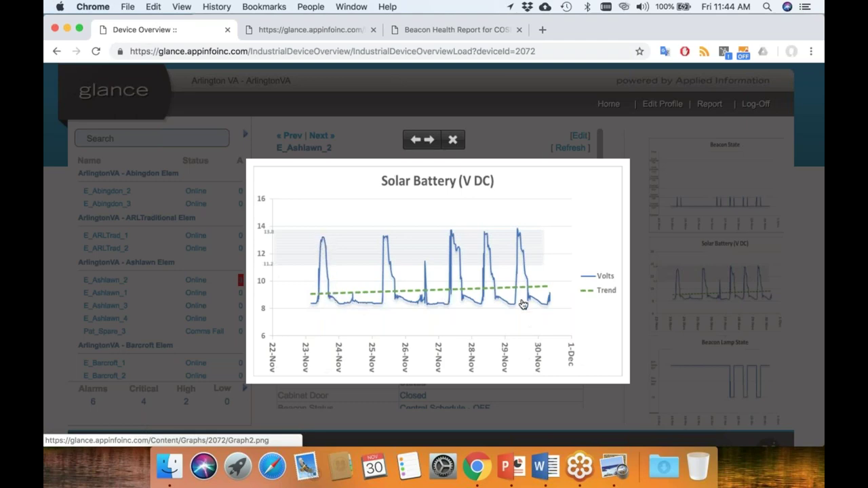
{"action": "left_click", "coordinate": [454, 142]}
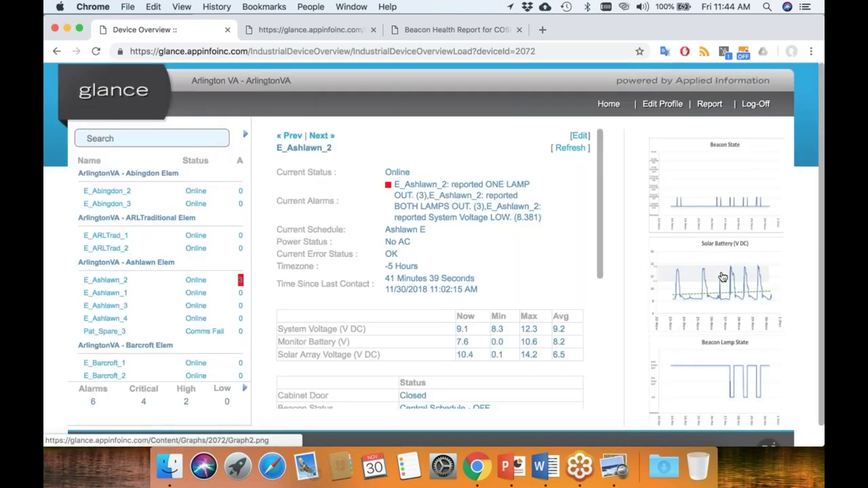
{"action": "left_click", "coordinate": [733, 371]}
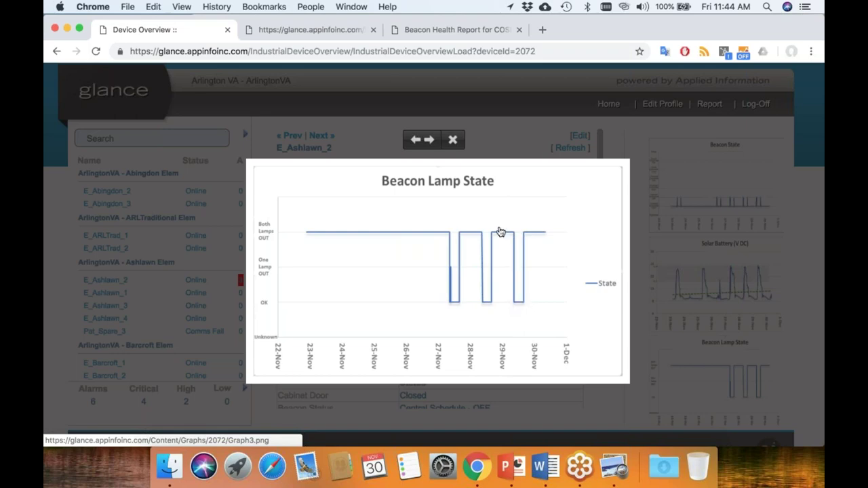
{"action": "left_click", "coordinate": [453, 141]}
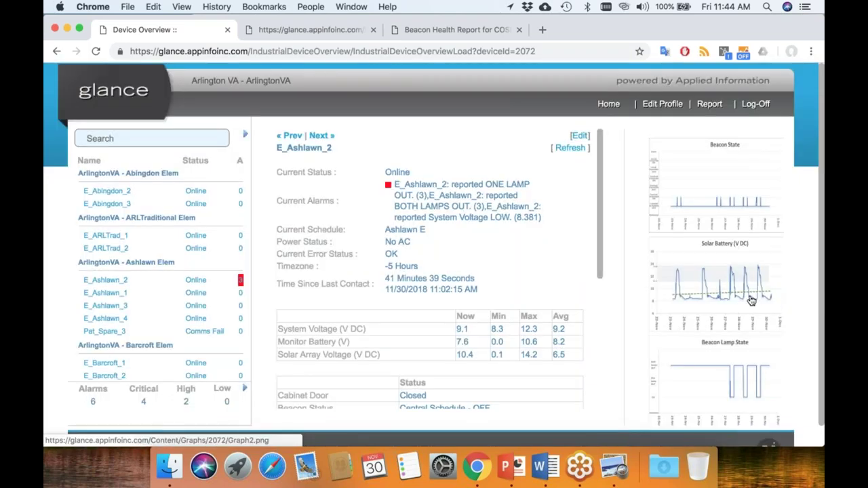
{"action": "scroll", "coordinate": [759, 299], "scroll_direction": "down", "scroll_amount": 5}
{"action": "left_click", "coordinate": [750, 299]}
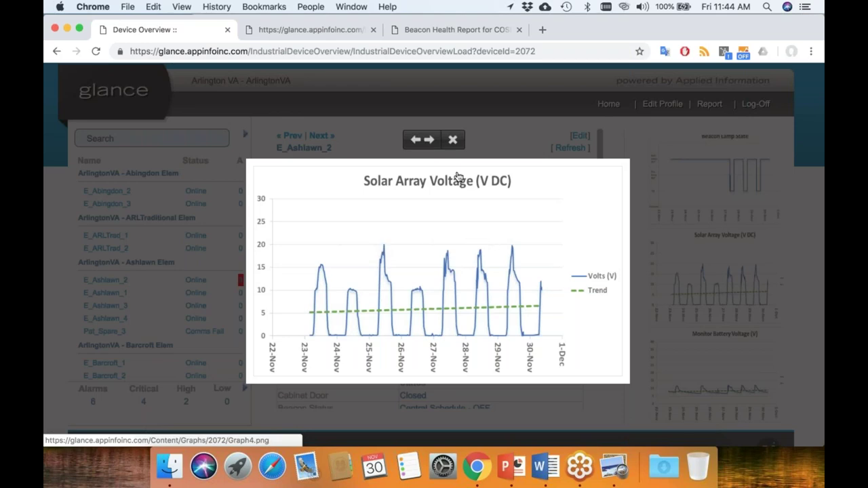
{"action": "left_click", "coordinate": [453, 139]}
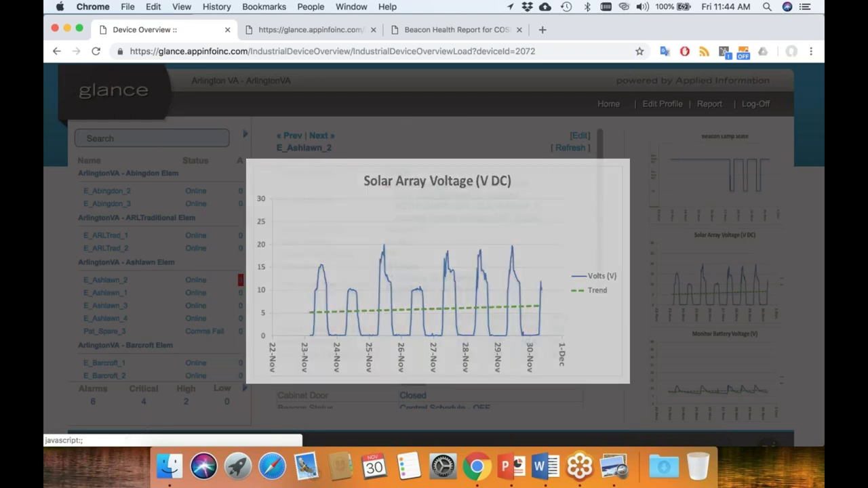
Open the Report Viewer for ArlingtonVA in a new tab and switch to it
{"action": "mouse_move", "coordinate": [706, 107]}
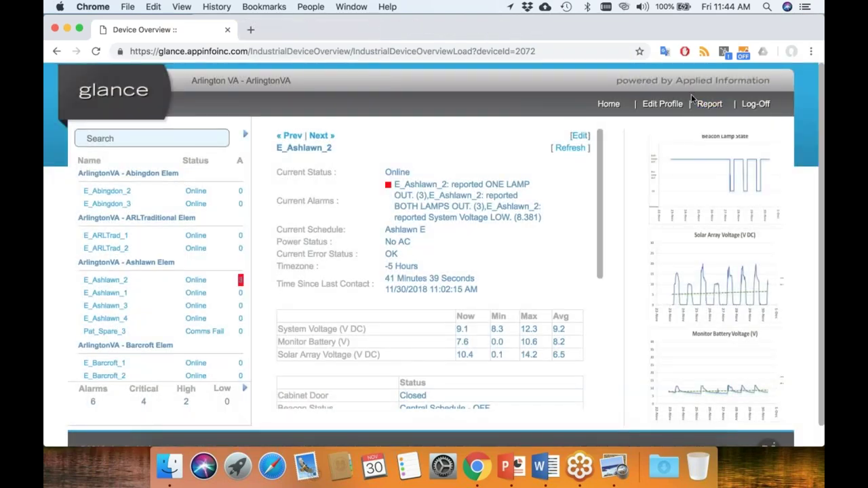
{"action": "right_click", "coordinate": [717, 120]}
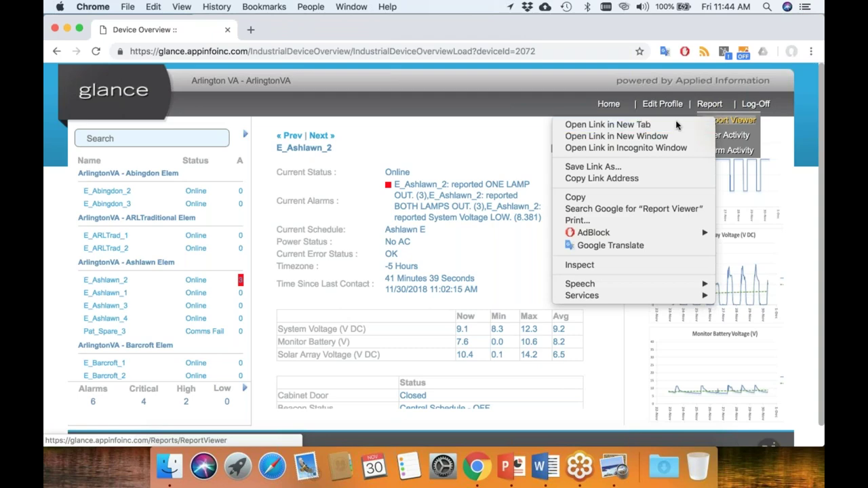
{"action": "left_click", "coordinate": [676, 124]}
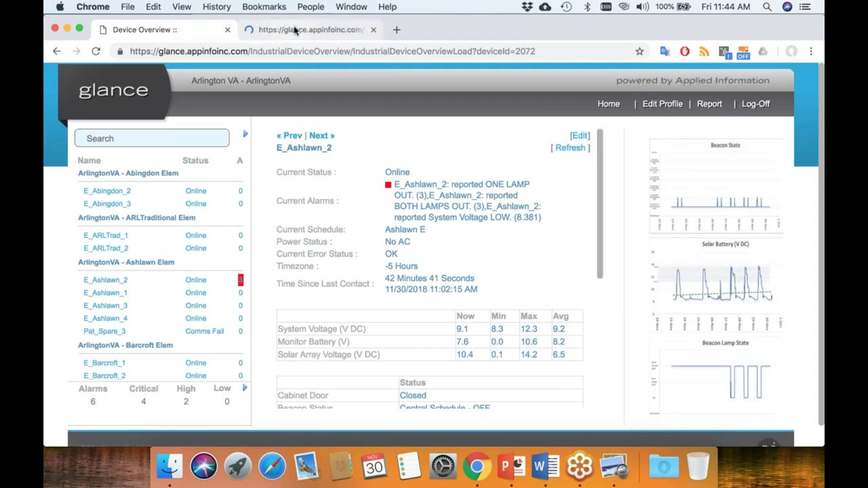
{"action": "left_click", "coordinate": [295, 30]}
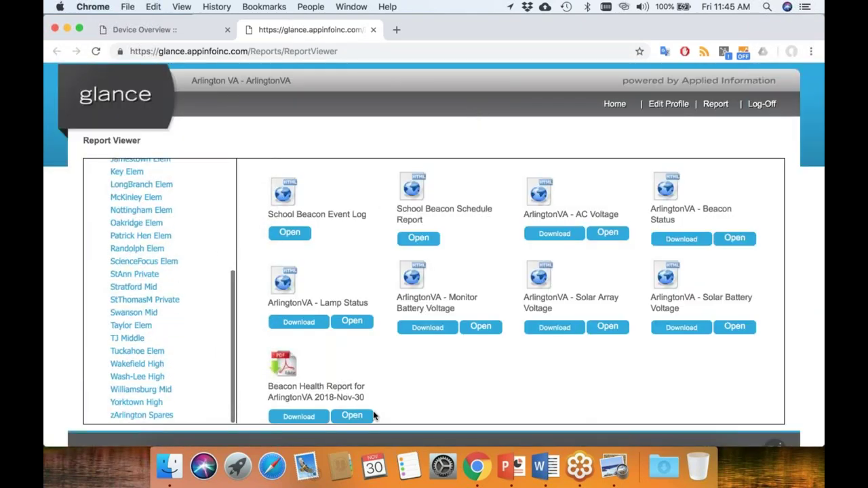
Open the Beacon Health Report for ArlingtonVA 2018-Nov-30 and review the device voltage, lamp and communication columns on its first page
{"action": "left_click", "coordinate": [353, 417]}
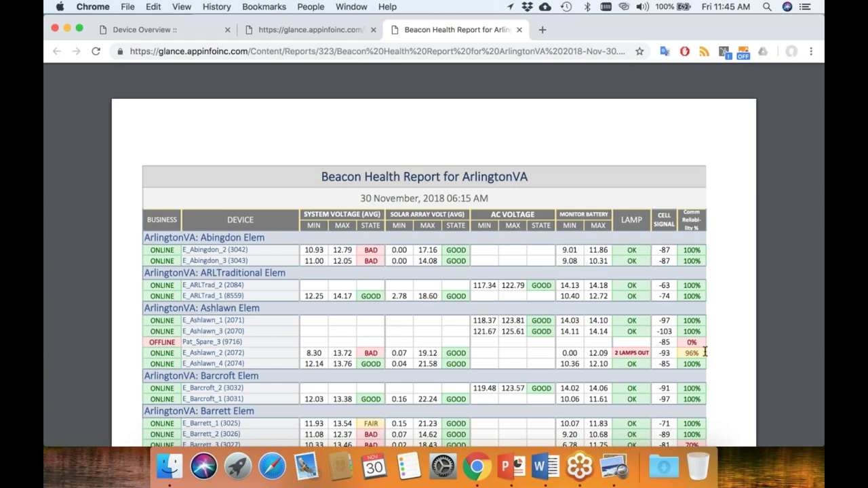
{"action": "scroll", "coordinate": [717, 319], "scroll_direction": "down", "scroll_amount": 3}
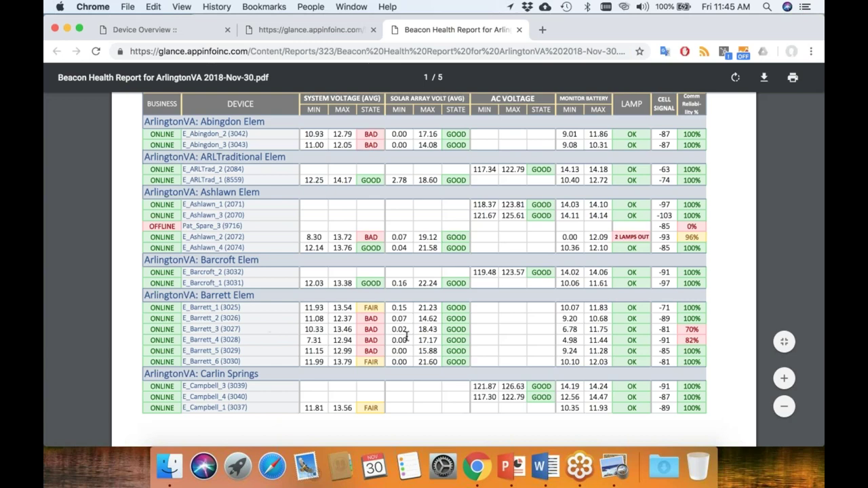
{"action": "scroll", "coordinate": [364, 339], "scroll_direction": "up", "scroll_amount": 2}
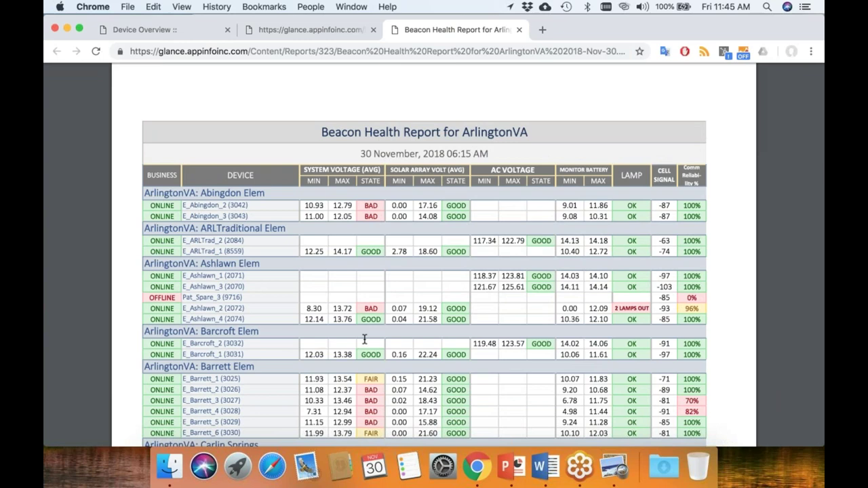
{"action": "scroll", "coordinate": [364, 340], "scroll_direction": "down", "scroll_amount": 2}
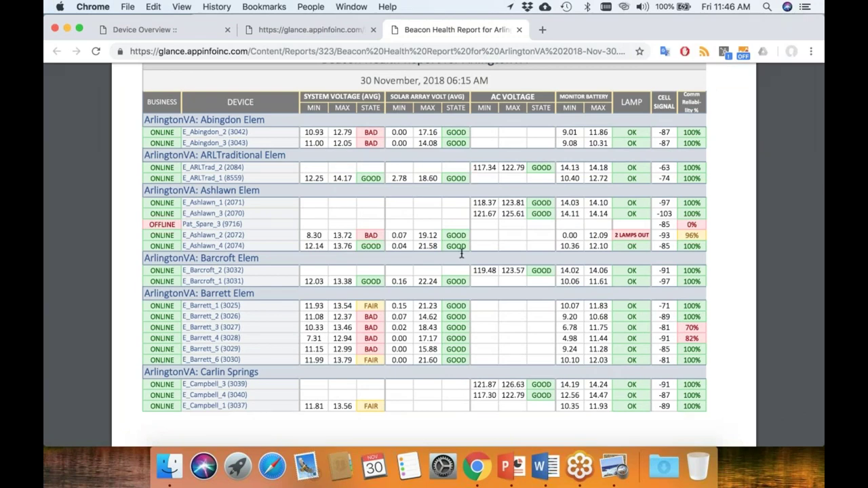
{"action": "scroll", "coordinate": [462, 253], "scroll_direction": "up", "scroll_amount": 5}
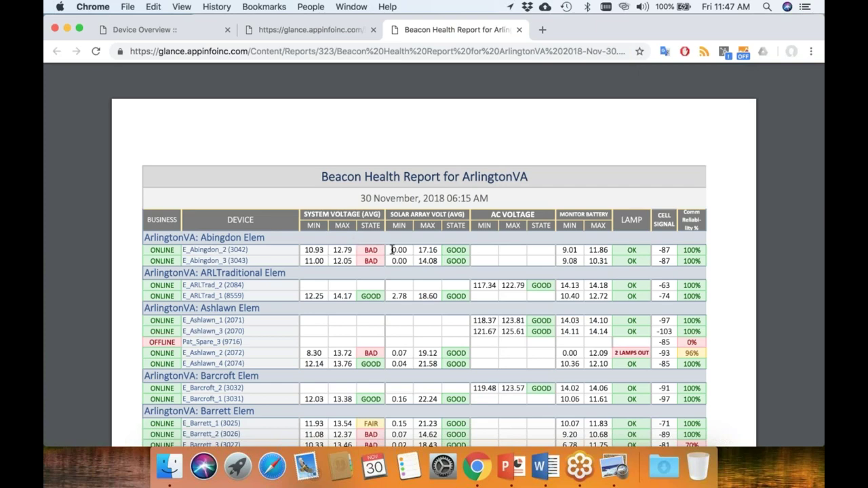
Return to the E_Ashlawn_2 device overview and open the Alarm Activity report from there
{"action": "mouse_move", "coordinate": [503, 131]}
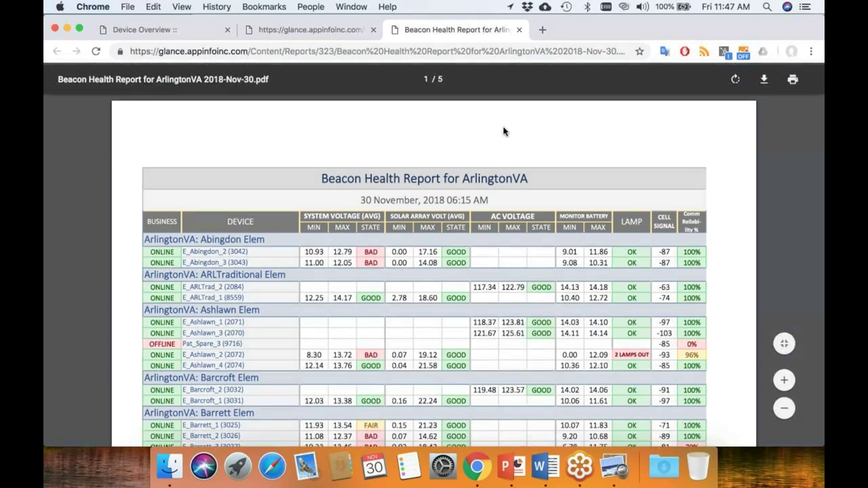
{"action": "left_click", "coordinate": [163, 29]}
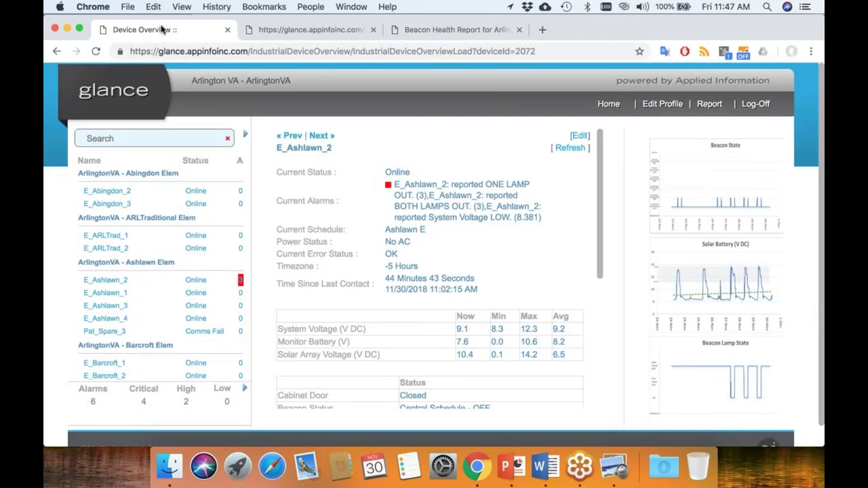
{"action": "mouse_move", "coordinate": [725, 107]}
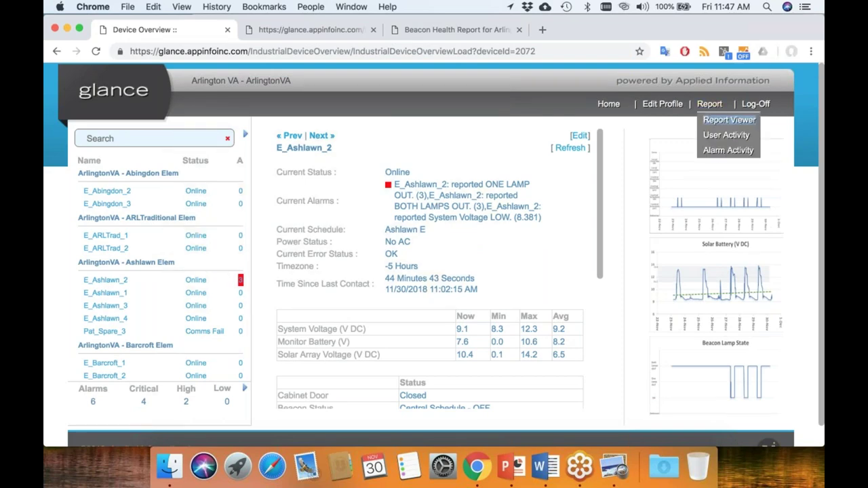
{"action": "left_click", "coordinate": [714, 153]}
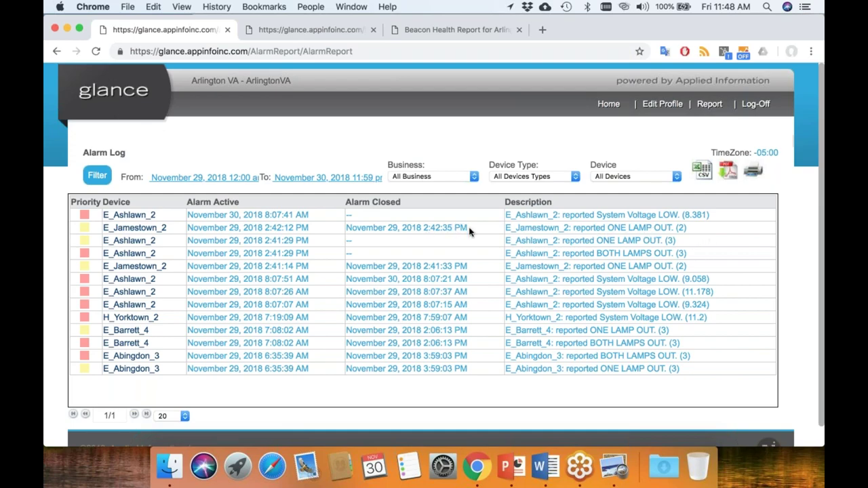
Review the entries of the ArlingtonVA Alarm Log and look at its start-date filter
{"action": "scroll", "coordinate": [469, 232], "scroll_direction": "down", "scroll_amount": 1}
{"action": "scroll", "coordinate": [468, 228], "scroll_direction": "up", "scroll_amount": 1}
{"action": "left_click", "coordinate": [218, 179]}
{"action": "left_click", "coordinate": [301, 136]}
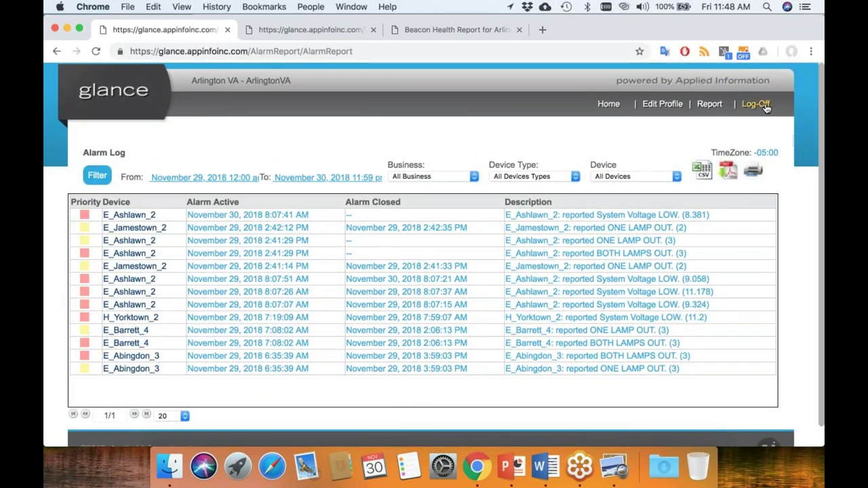
Open the School Beacon Event Log from the ArlingtonVA Report Viewer and limit its range to November 13, 2018, 12:00 am to 11:59 pm
{"action": "left_click", "coordinate": [709, 105]}
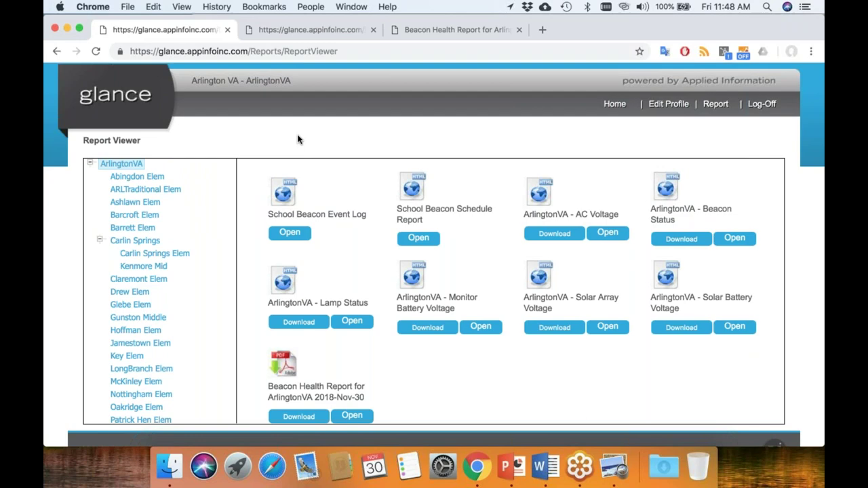
{"action": "left_click", "coordinate": [289, 232]}
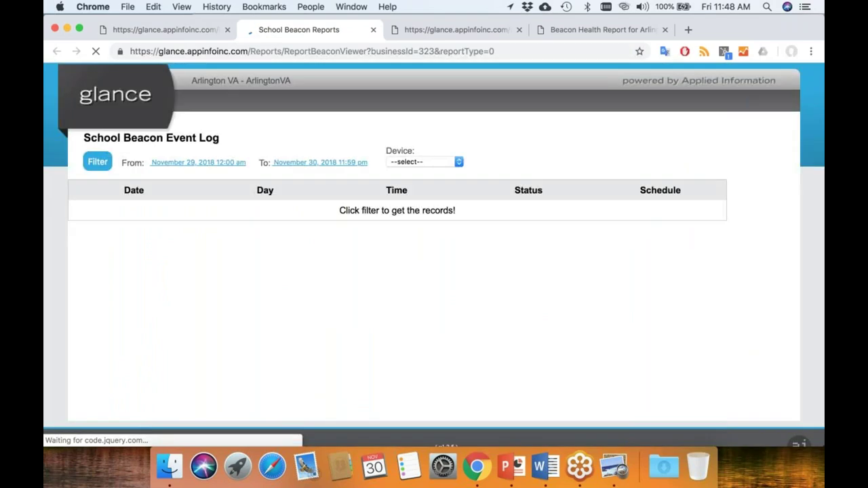
{"action": "left_click", "coordinate": [197, 169]}
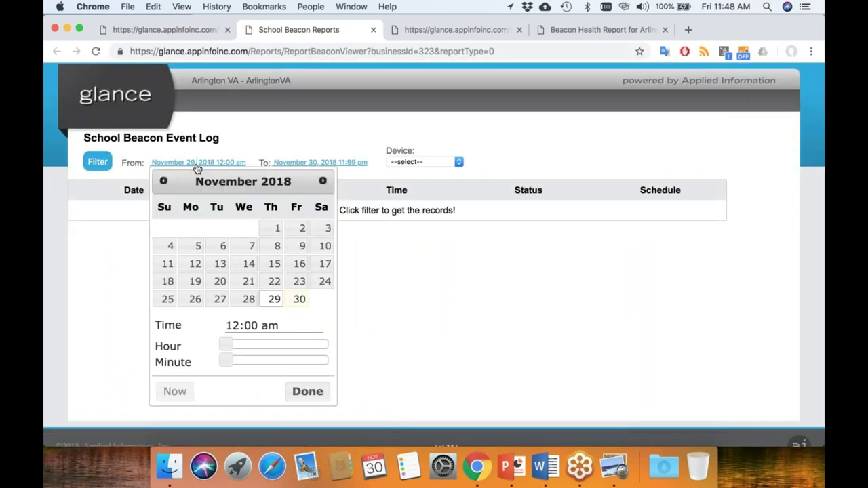
{"action": "left_click", "coordinate": [220, 263]}
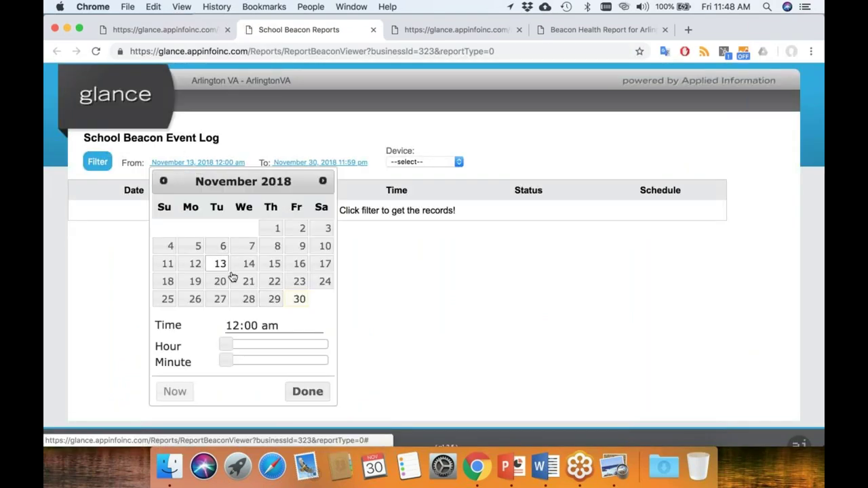
{"action": "left_click", "coordinate": [307, 391]}
{"action": "left_click", "coordinate": [303, 164]}
{"action": "left_click", "coordinate": [343, 263]}
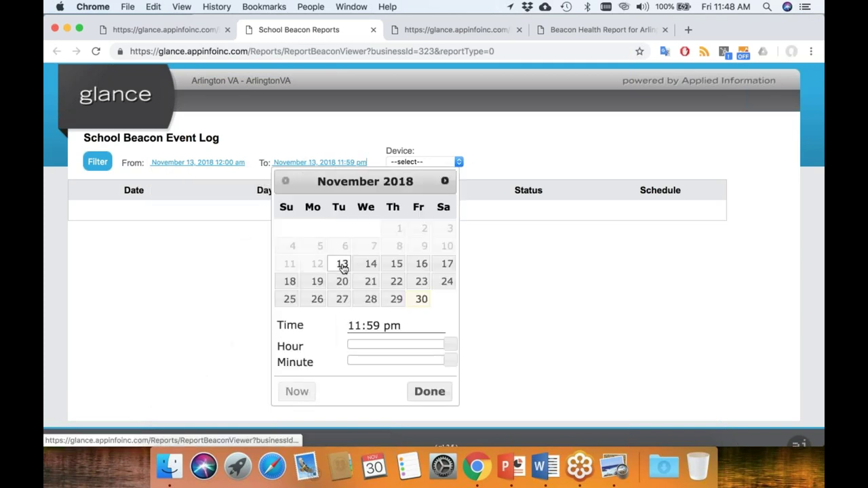
{"action": "left_click", "coordinate": [415, 383]}
{"action": "left_click", "coordinate": [410, 163]}
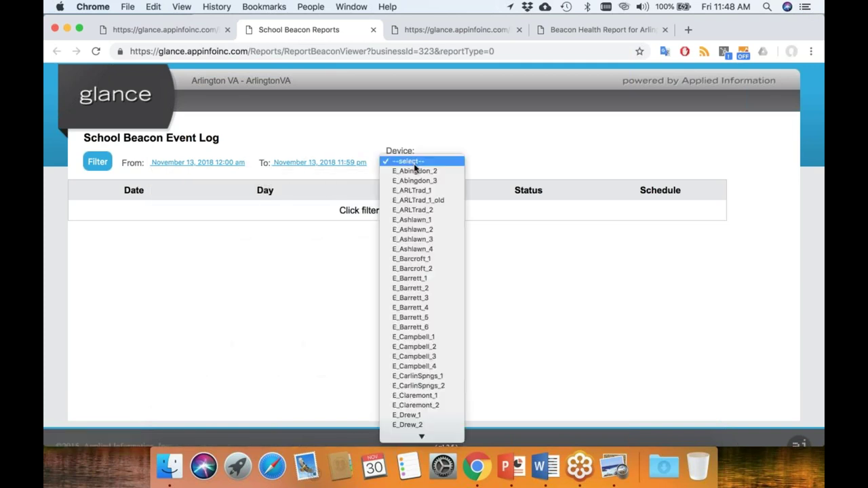
{"action": "left_click", "coordinate": [416, 299]}
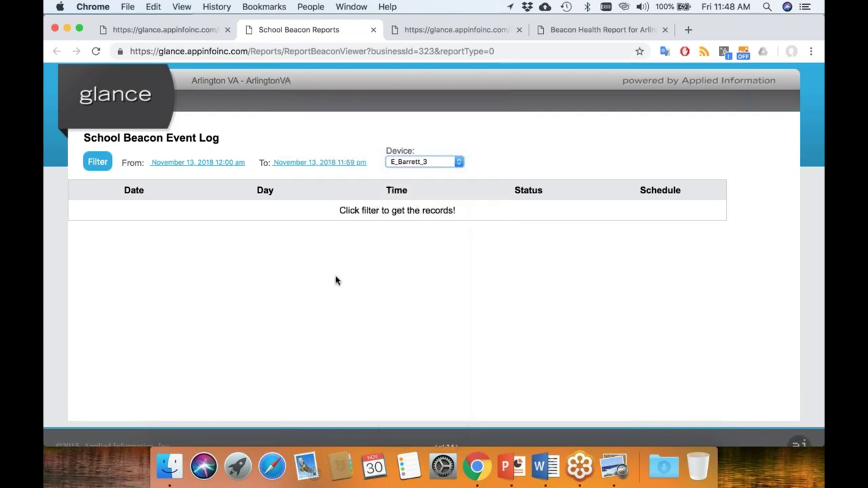
{"action": "left_click", "coordinate": [93, 164]}
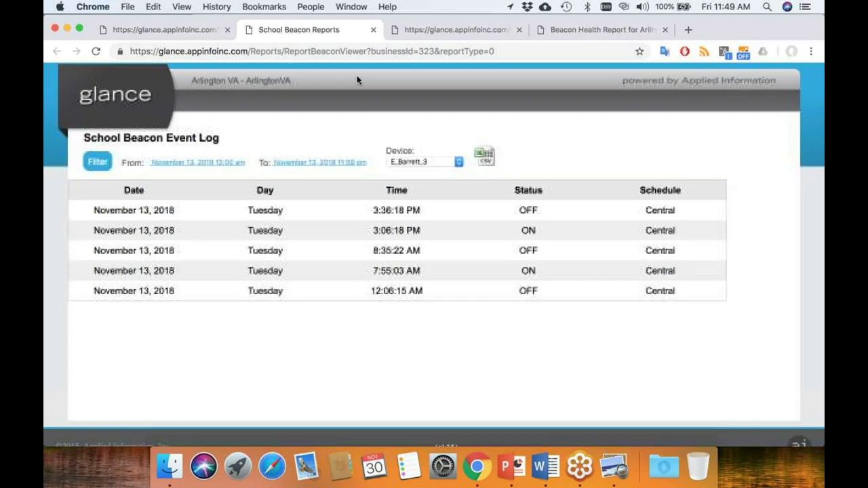
{"action": "left_click", "coordinate": [372, 30]}
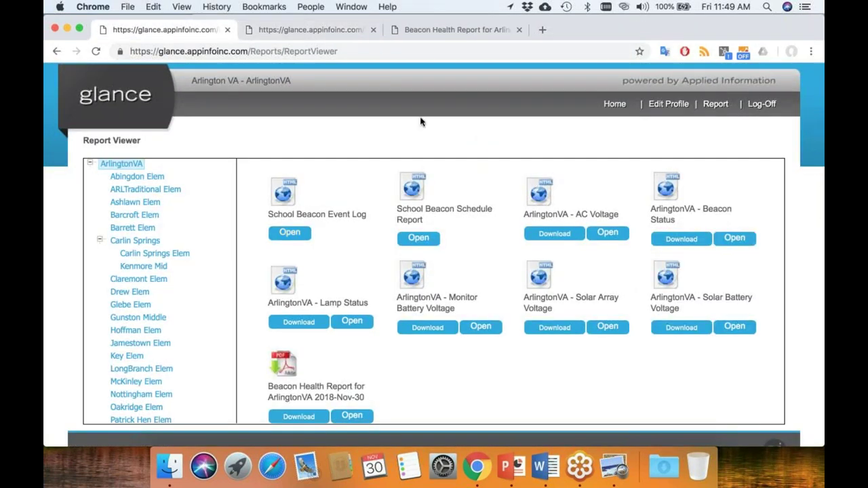
Open the School Beacon Schedule Report and expand ArlingtonVA to list its schools
{"action": "left_click", "coordinate": [430, 245]}
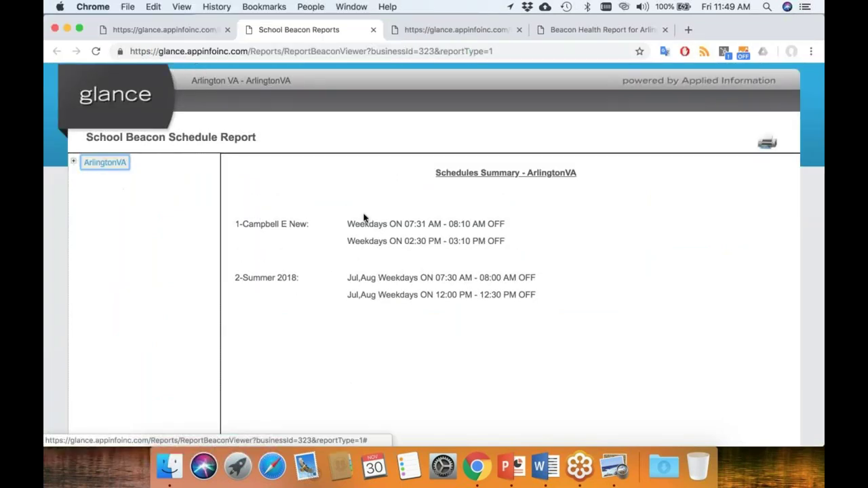
{"action": "left_click", "coordinate": [75, 165]}
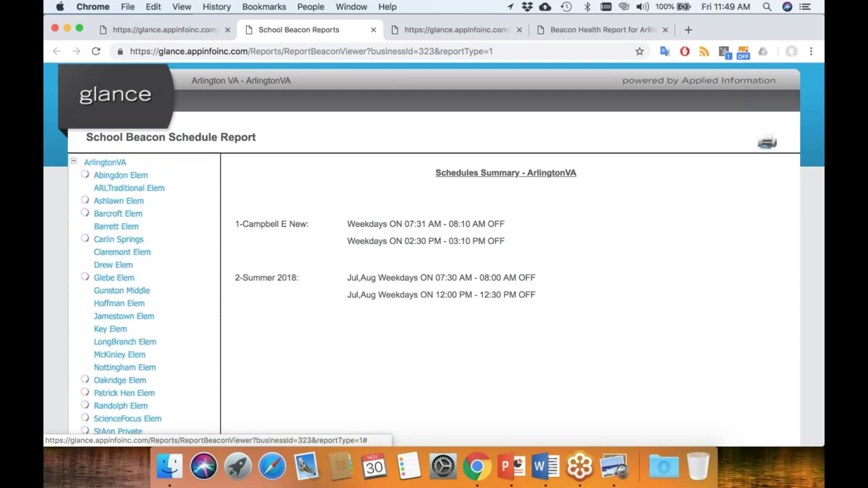
{"action": "scroll", "coordinate": [196, 190], "scroll_direction": "down", "scroll_amount": 5}
{"action": "scroll", "coordinate": [182, 205], "scroll_direction": "up", "scroll_amount": 5}
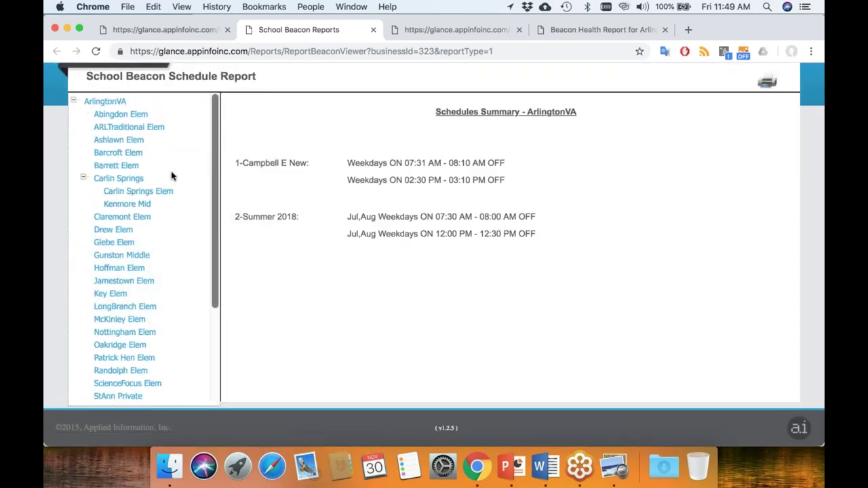
View the schedule summaries for Abingdon Elem, Glebe Elem and ArlingtonVA as a whole
{"action": "left_click", "coordinate": [122, 115]}
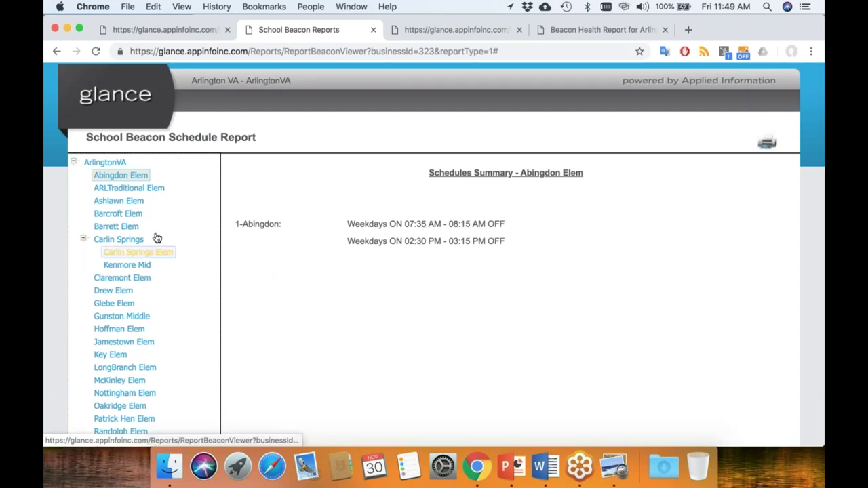
{"action": "left_click", "coordinate": [112, 307]}
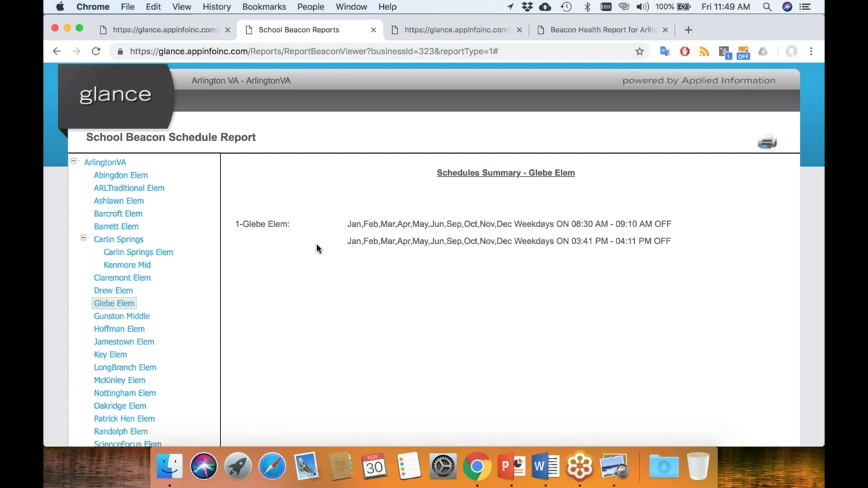
{"action": "left_click", "coordinate": [94, 165]}
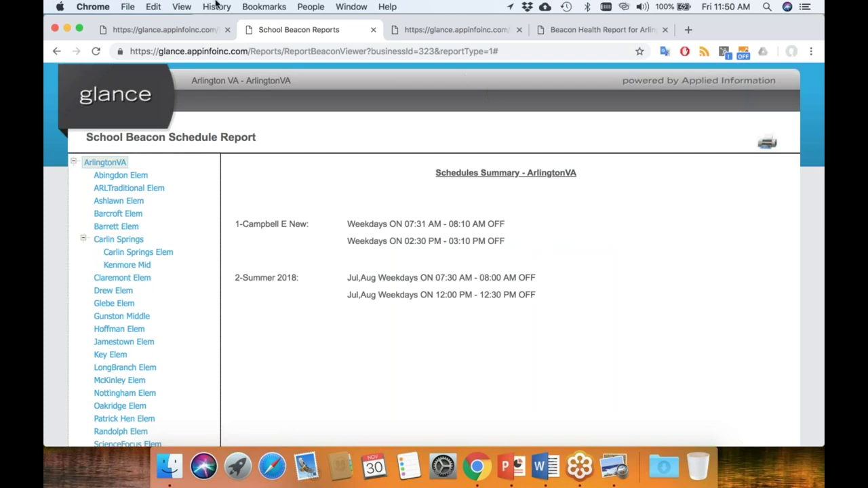
Switch back to the ArlingtonVA Report Viewer tab and go to the home page with the device map
{"action": "left_click", "coordinate": [195, 29]}
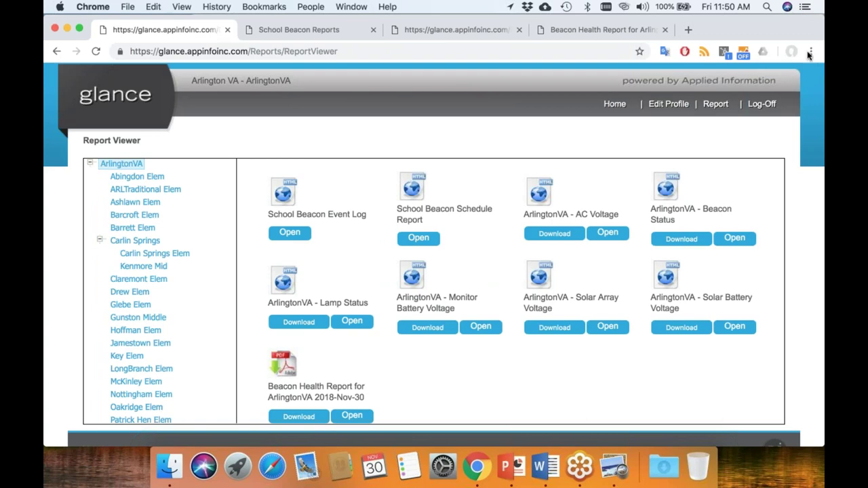
{"action": "left_click", "coordinate": [610, 106]}
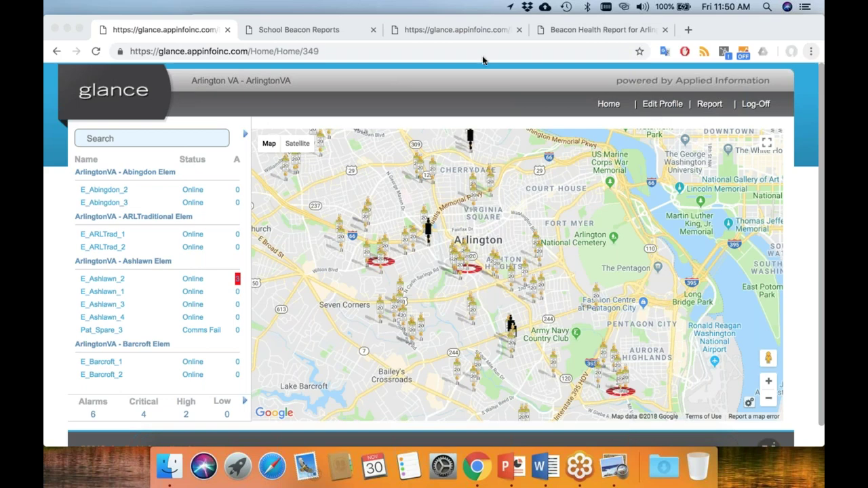
{"action": "left_click", "coordinate": [165, 35]}
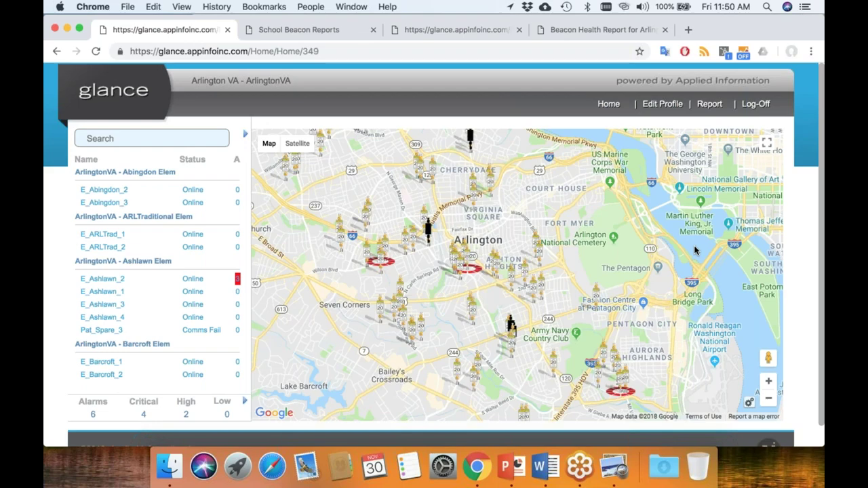
Close the Beacon Health Report and second Report Viewer tabs, and log off the ArlingtonVA account from the home page
{"action": "left_click", "coordinate": [600, 34]}
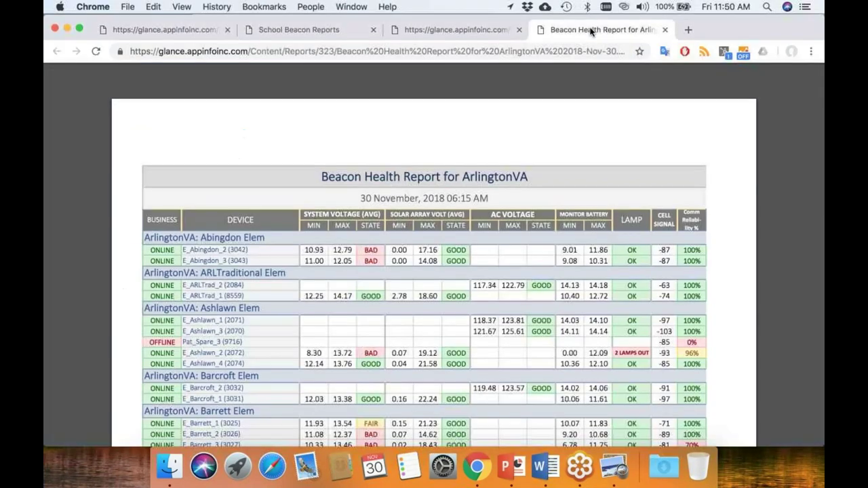
{"action": "left_click", "coordinate": [665, 30]}
{"action": "left_click", "coordinate": [518, 30]}
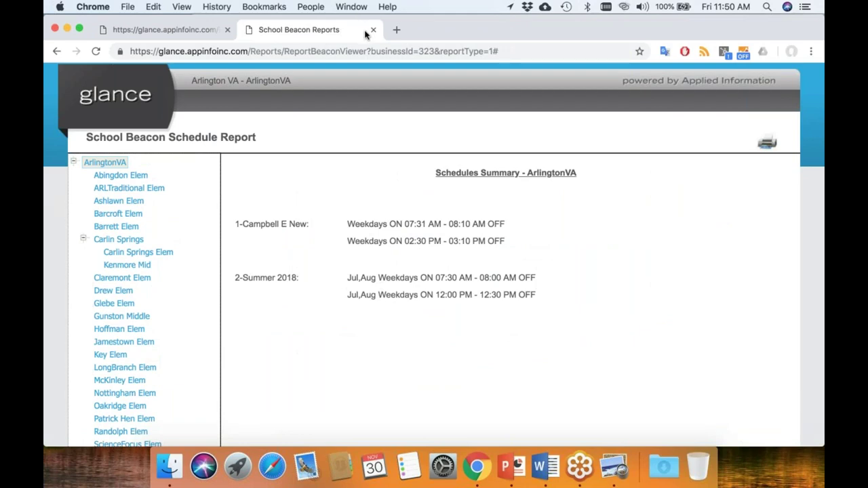
{"action": "left_click", "coordinate": [159, 27]}
{"action": "left_click", "coordinate": [752, 106]}
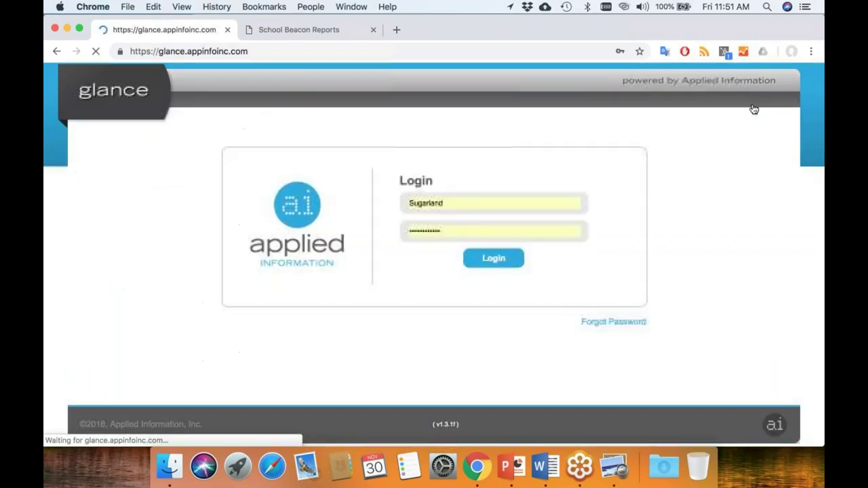
Log in with the fortworth username and enter the account password
{"action": "left_click", "coordinate": [453, 202]}
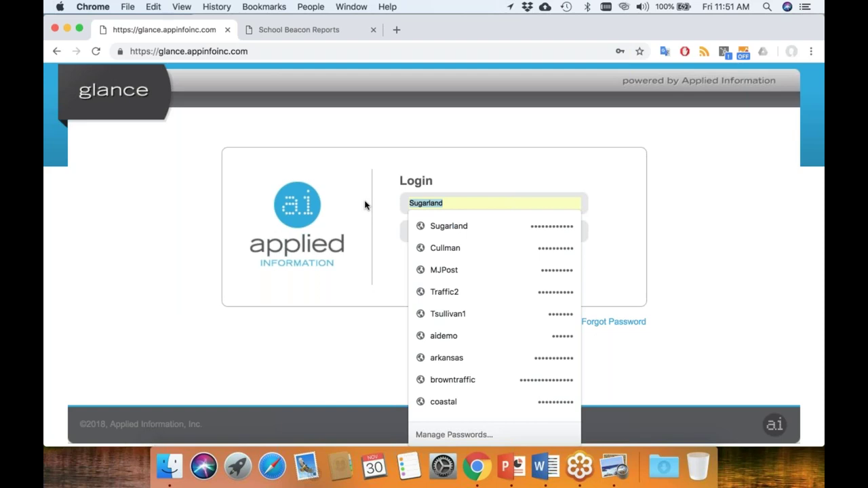
{"action": "type", "text": "fort"}
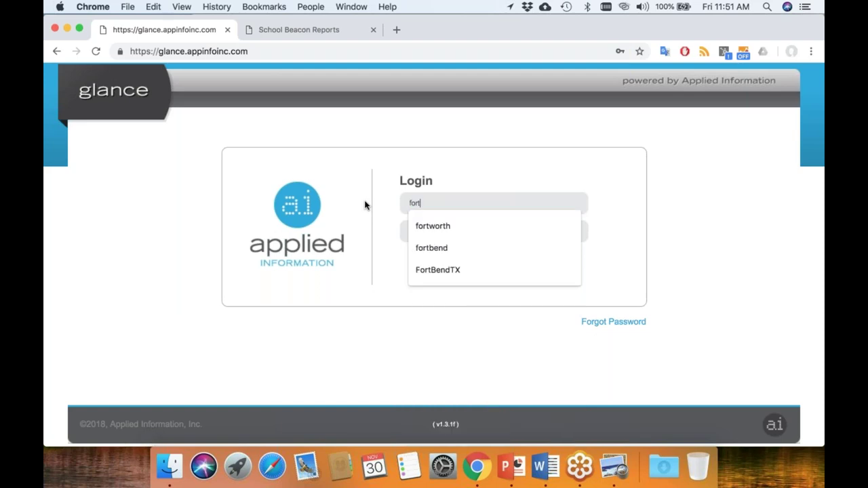
{"action": "key", "text": "Down"}
{"action": "key", "text": "Return"}
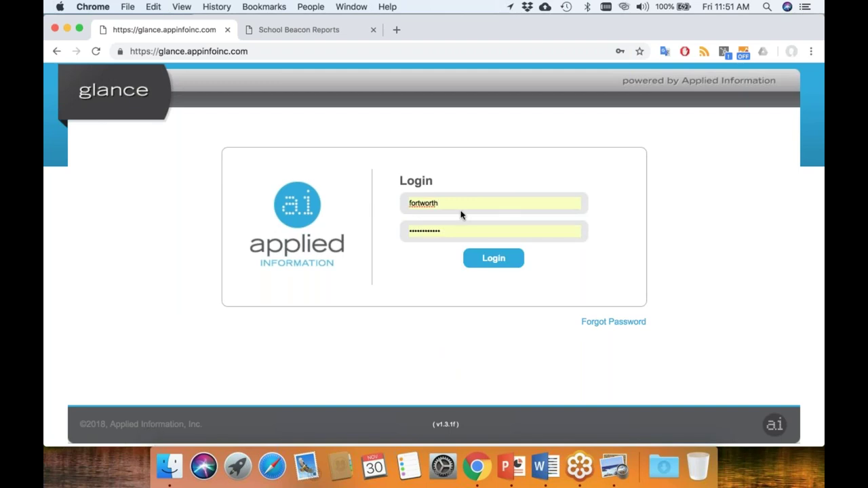
{"action": "double_click", "coordinate": [460, 204]}
{"action": "key", "text": "Tab"}
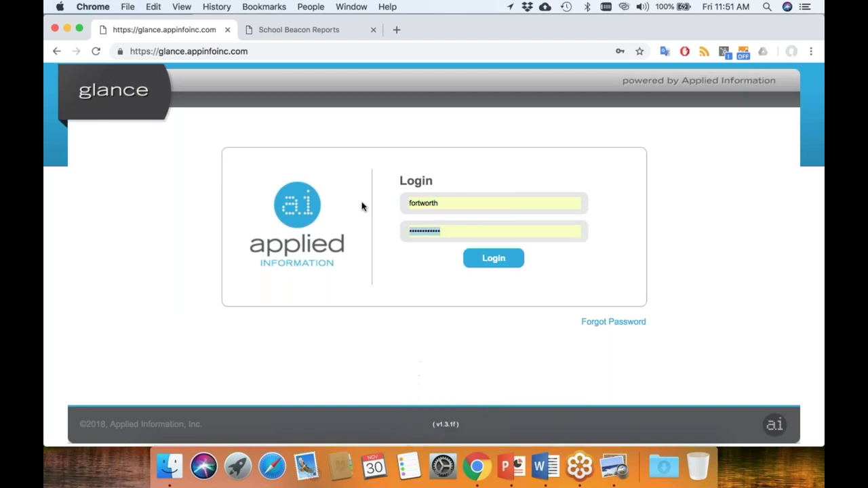
{"action": "type", "text": "••••••••••••"}
{"action": "key", "text": "Return"}
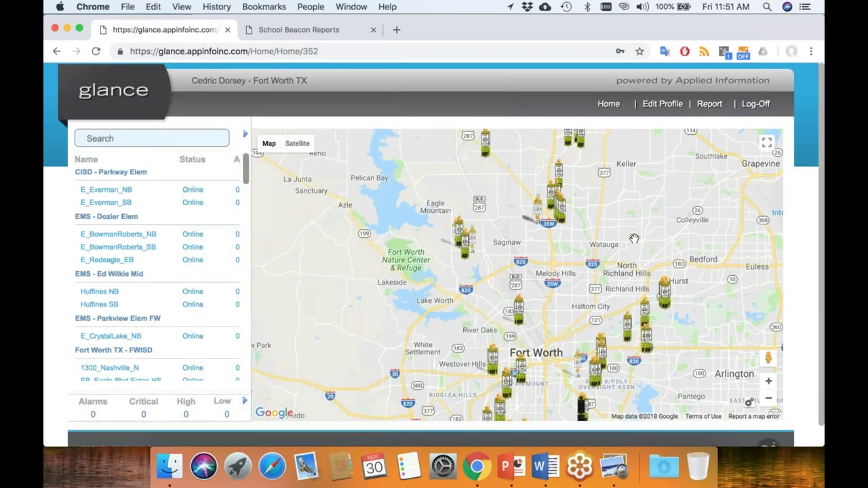
Close the School Beacon Reports tab and open the Fort Worth TX Report Viewer in a new tab
{"action": "left_click_drag", "start_coordinate": [633, 165], "coordinate": [624, 183]}
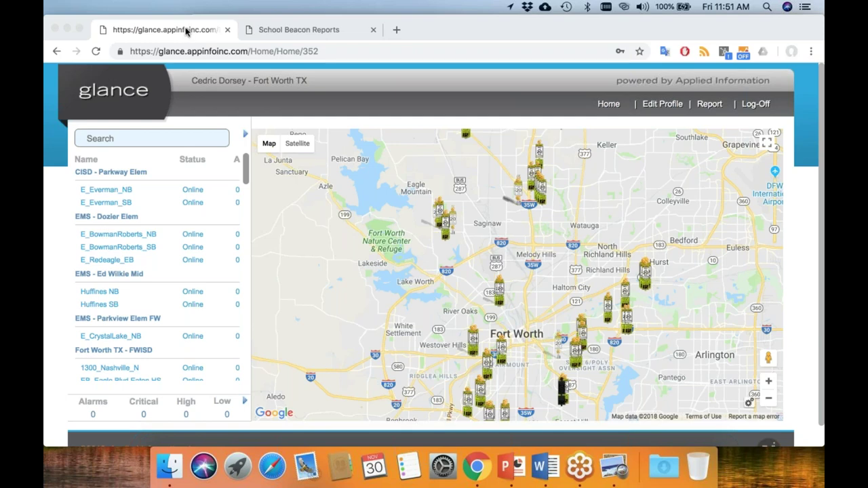
{"action": "left_click", "coordinate": [372, 30]}
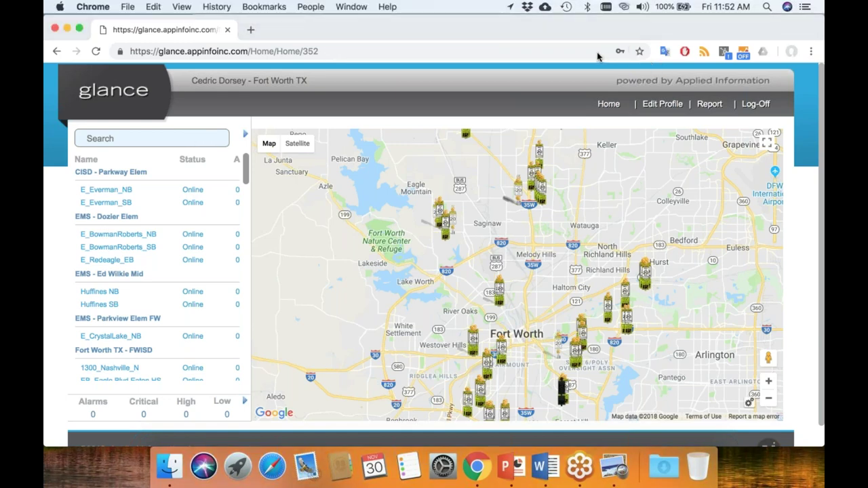
{"action": "left_click", "coordinate": [171, 39]}
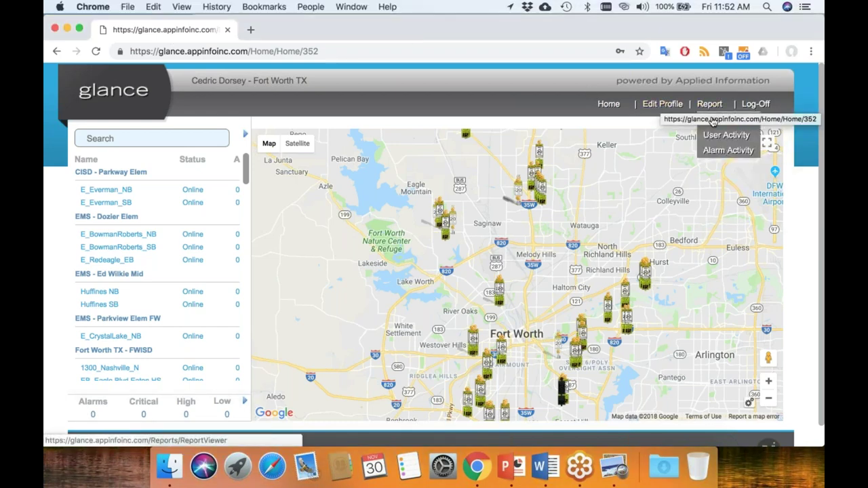
{"action": "right_click", "coordinate": [713, 120]}
{"action": "left_click", "coordinate": [604, 122]}
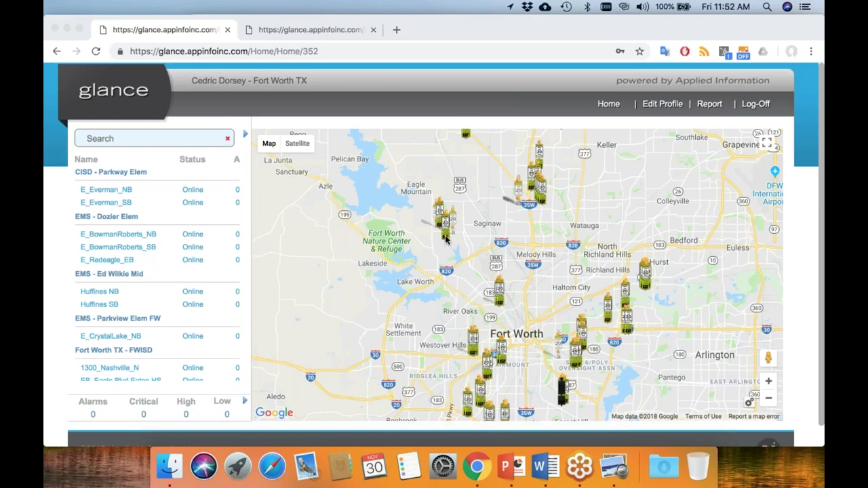
Open the full device overview of the Huffines SB beacon from its marker on the Fort Worth map
{"action": "scroll", "coordinate": [445, 236], "scroll_direction": "up", "scroll_amount": 5}
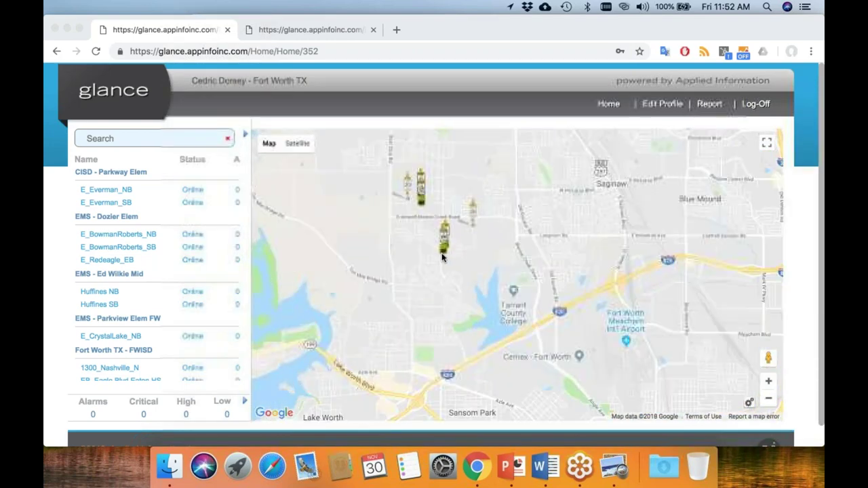
{"action": "scroll", "coordinate": [444, 254], "scroll_direction": "up", "scroll_amount": 4}
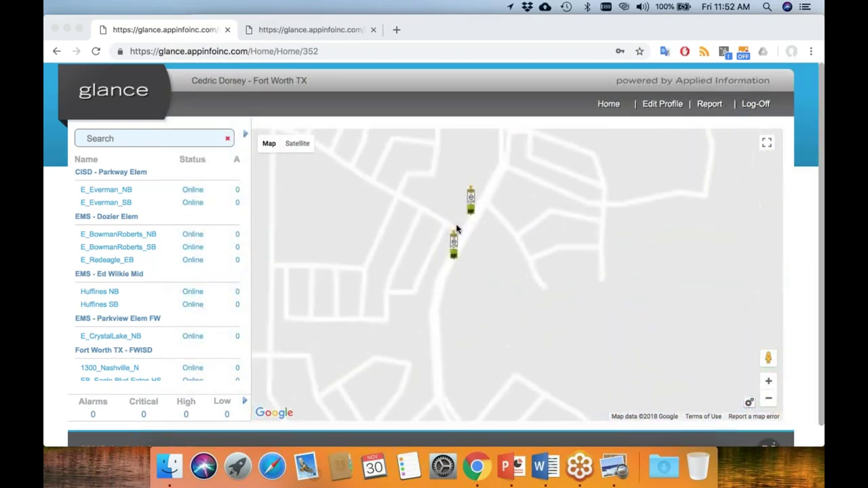
{"action": "left_click", "coordinate": [498, 259]}
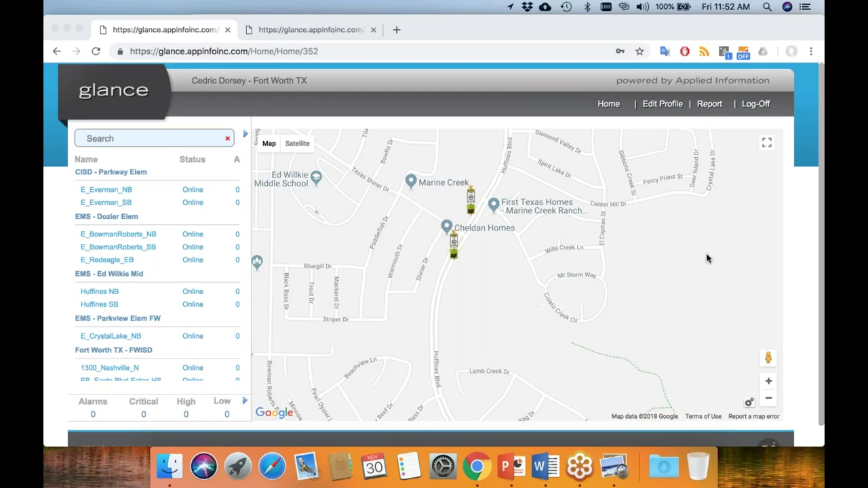
{"action": "left_click", "coordinate": [453, 252]}
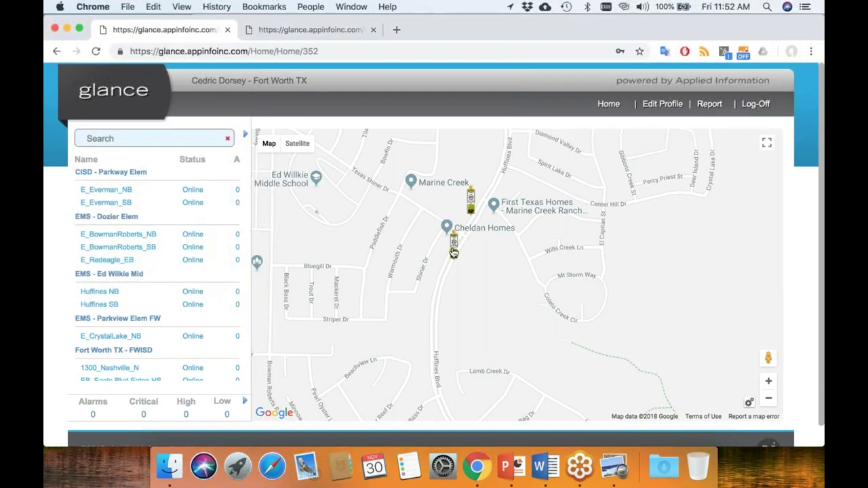
{"action": "left_click", "coordinate": [454, 251]}
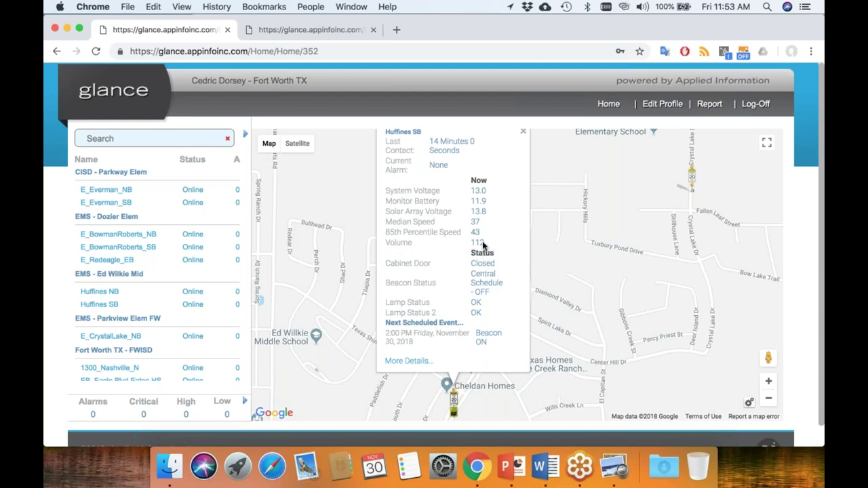
{"action": "left_click", "coordinate": [407, 361]}
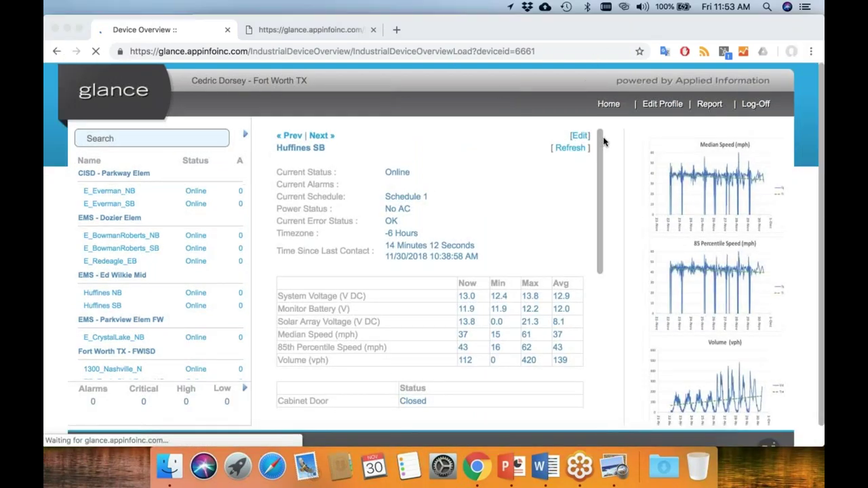
Open the radar settings from the Huffines SB edit screen, switching the radar device to Huffines NB and back to Huffines SB
{"action": "left_click", "coordinate": [580, 137]}
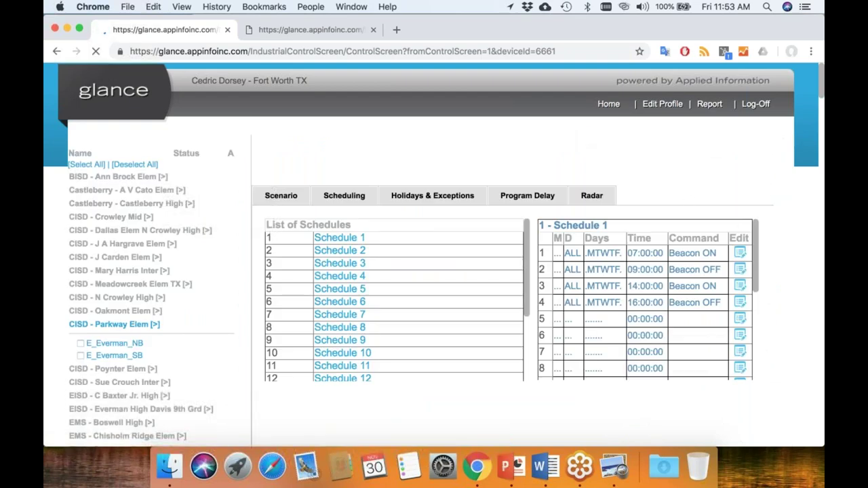
{"action": "left_click", "coordinate": [592, 169]}
{"action": "left_click", "coordinate": [376, 208]}
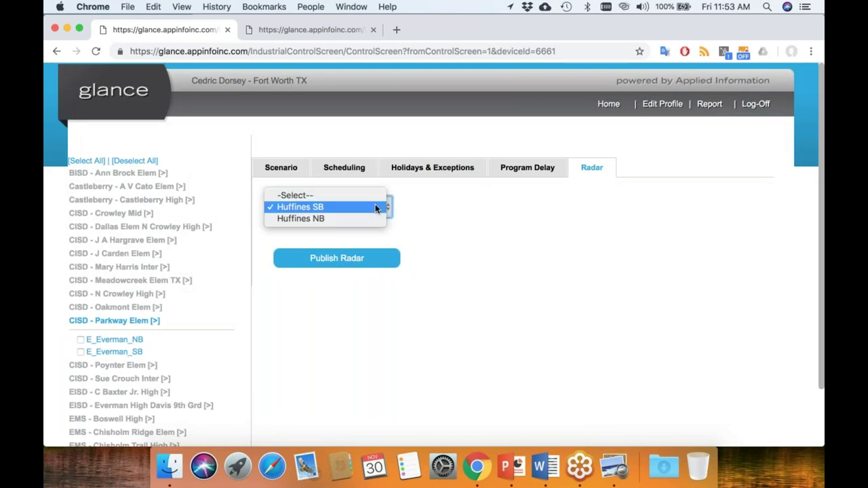
{"action": "left_click", "coordinate": [360, 206]}
{"action": "left_click", "coordinate": [394, 208]}
{"action": "left_click", "coordinate": [369, 217]}
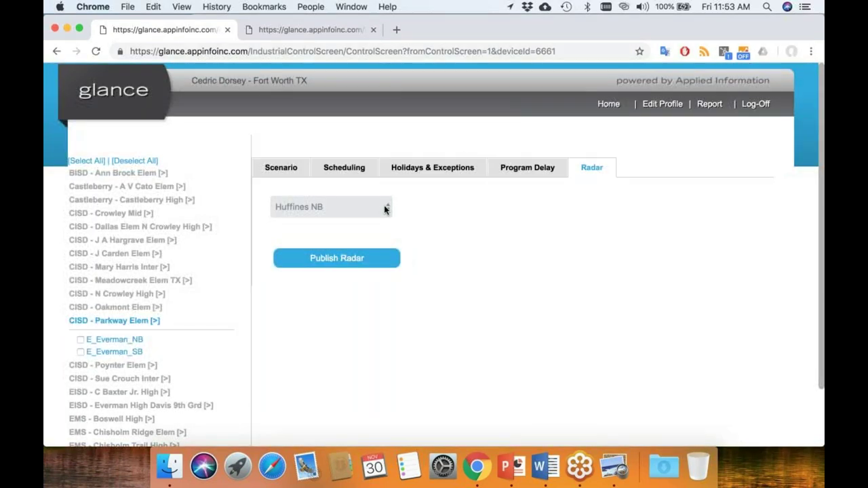
{"action": "left_click", "coordinate": [384, 205]}
{"action": "left_click", "coordinate": [376, 196]}
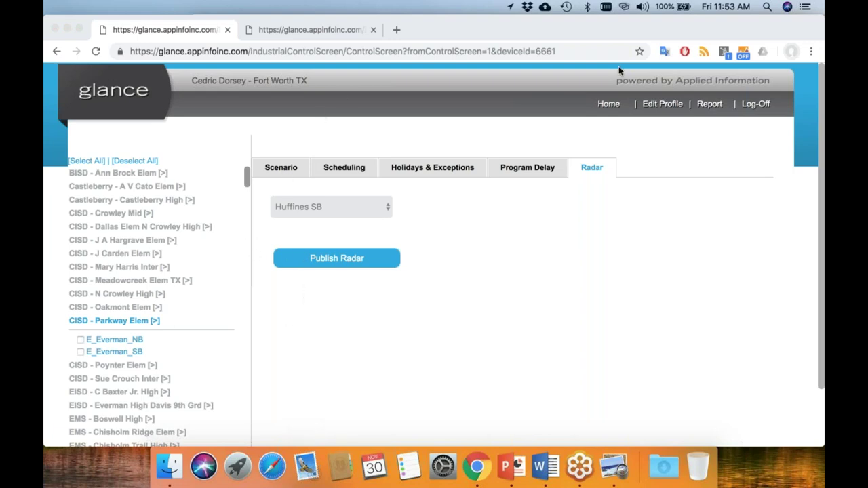
Log off the Fort Worth account and log in with the marietta username and its saved account password
{"action": "left_click", "coordinate": [754, 106]}
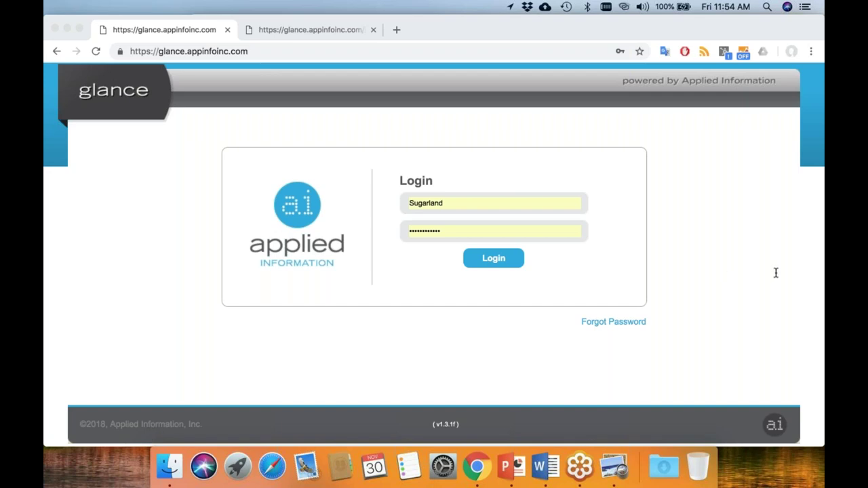
{"action": "left_click", "coordinate": [474, 203]}
{"action": "left_click_drag", "start_coordinate": [448, 206], "coordinate": [379, 207]}
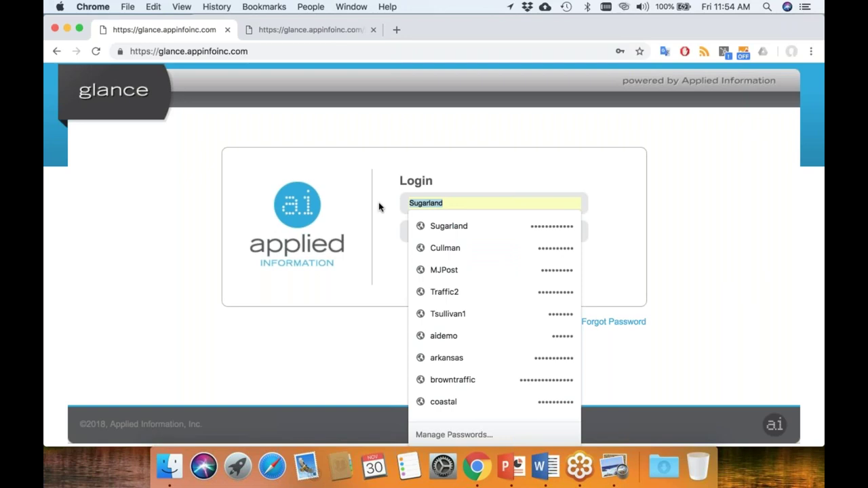
{"action": "type", "text": "marietta"}
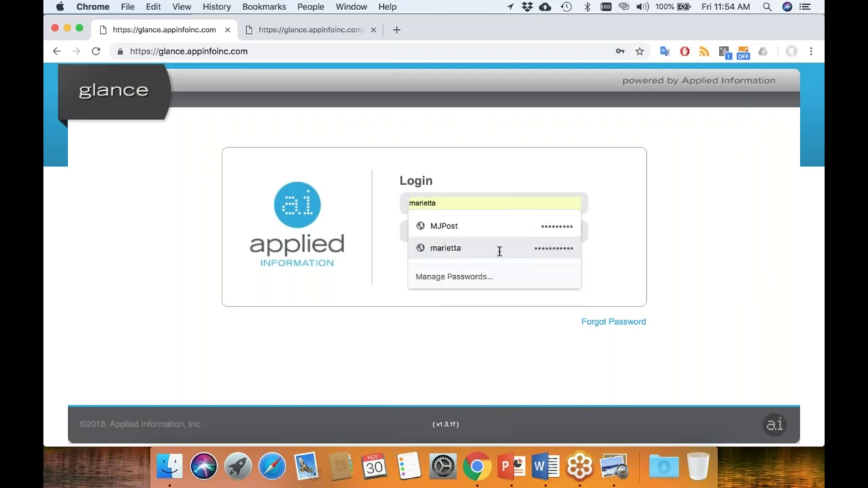
{"action": "left_click", "coordinate": [498, 248]}
{"action": "left_click", "coordinate": [498, 258]}
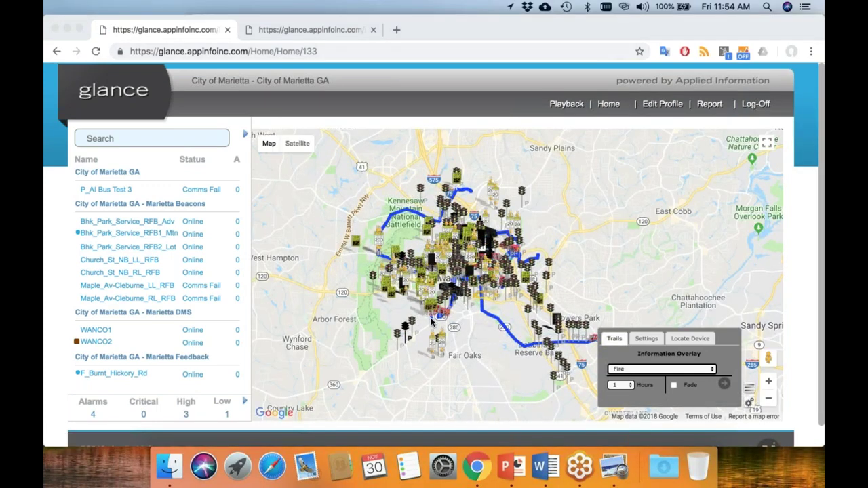
Open the device overview of F_Chestnut_Hill_SB at Tumlin Park from the map and examine its speed data, beacon status and scheduled events
{"action": "scroll", "coordinate": [431, 311], "scroll_direction": "up", "scroll_amount": 2}
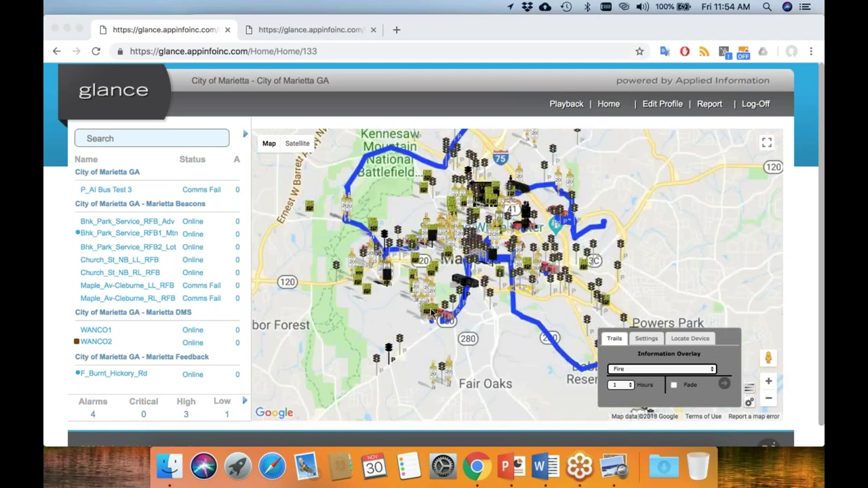
{"action": "scroll", "coordinate": [435, 343], "scroll_direction": "up", "scroll_amount": 1}
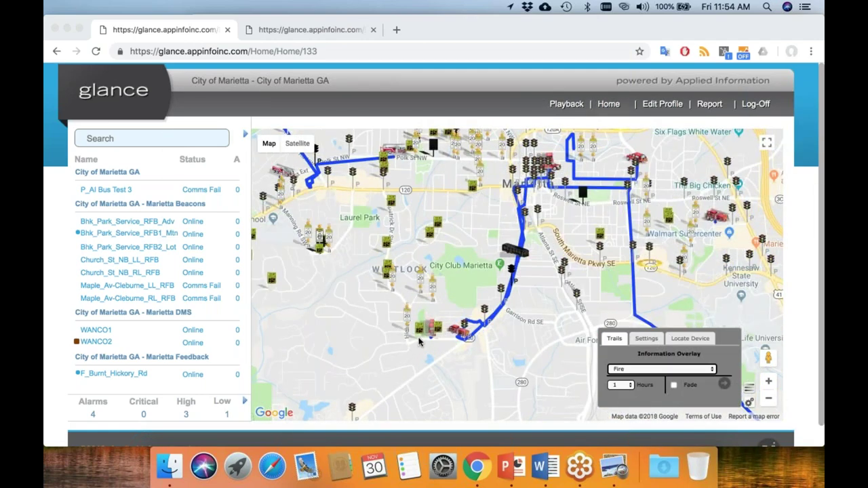
{"action": "scroll", "coordinate": [419, 342], "scroll_direction": "up", "scroll_amount": 3}
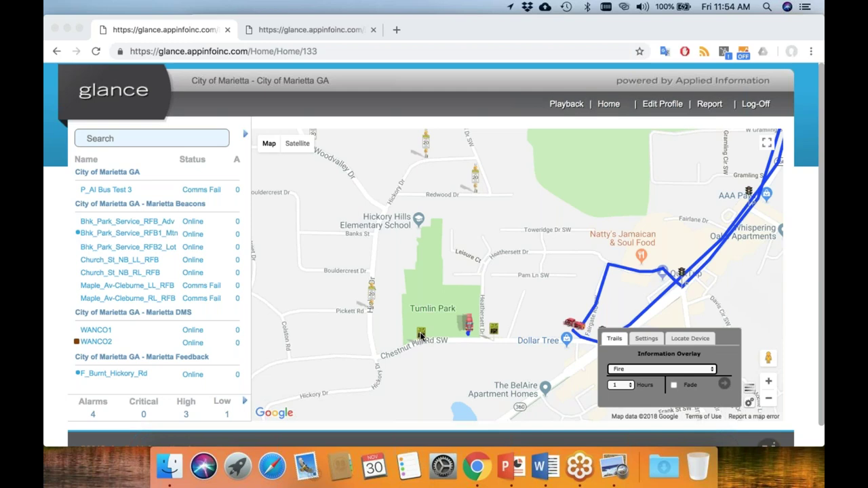
{"action": "left_click", "coordinate": [455, 371]}
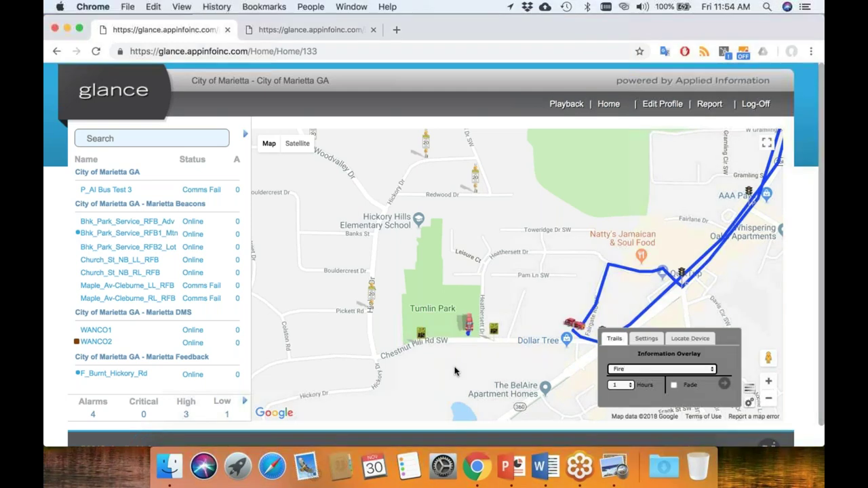
{"action": "left_click", "coordinate": [421, 333]}
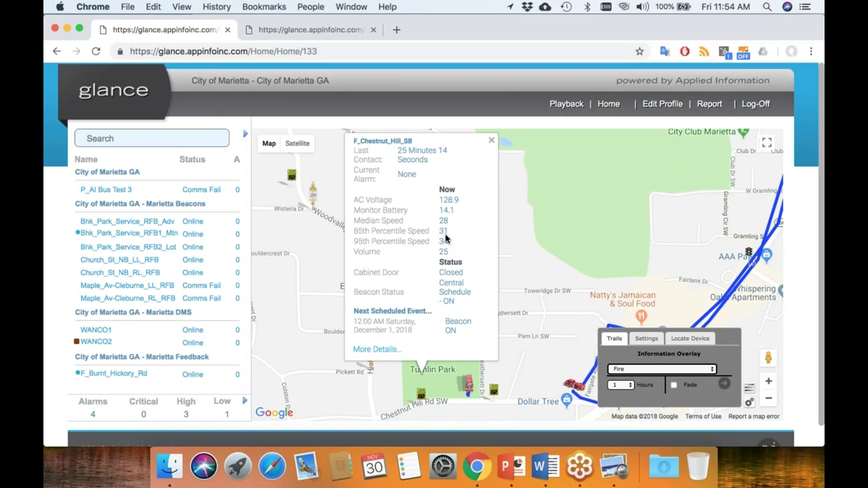
{"action": "left_click", "coordinate": [381, 350]}
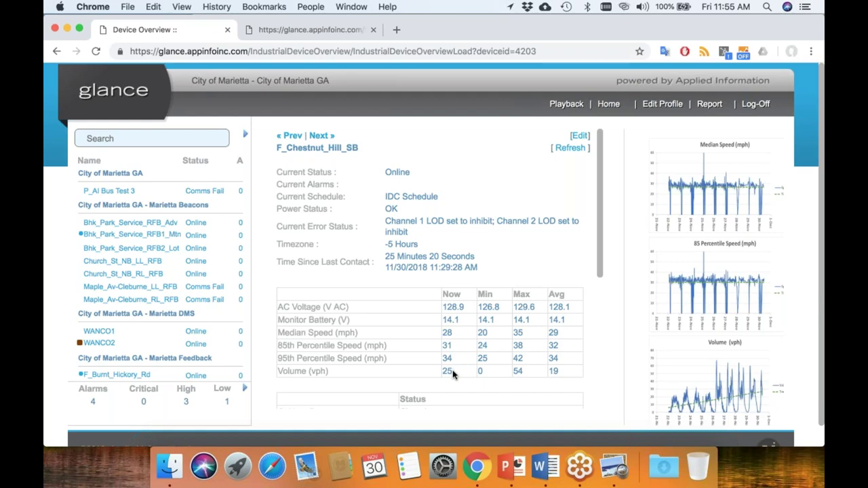
{"action": "scroll", "coordinate": [454, 373], "scroll_direction": "down", "scroll_amount": 4}
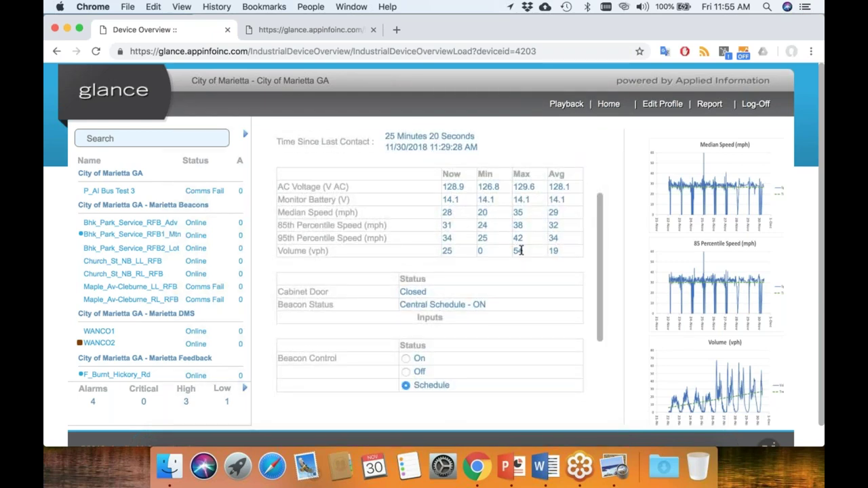
{"action": "scroll", "coordinate": [527, 254], "scroll_direction": "down", "scroll_amount": 4}
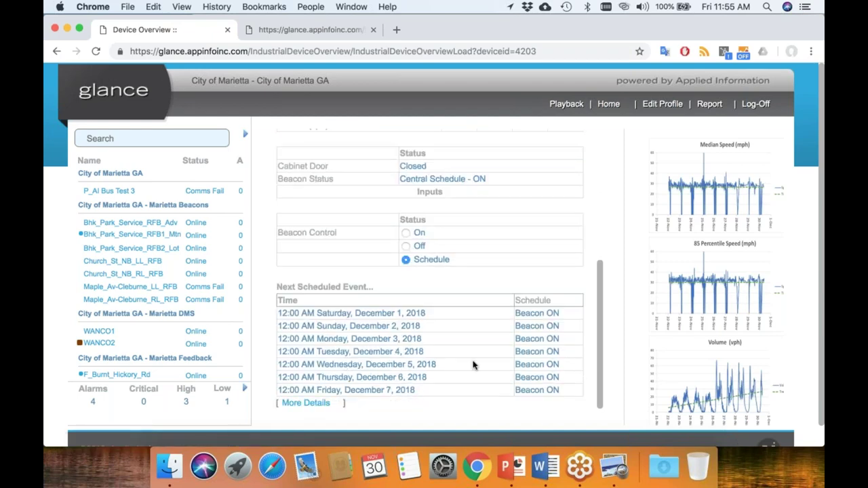
{"action": "scroll", "coordinate": [492, 284], "scroll_direction": "up", "scroll_amount": 7}
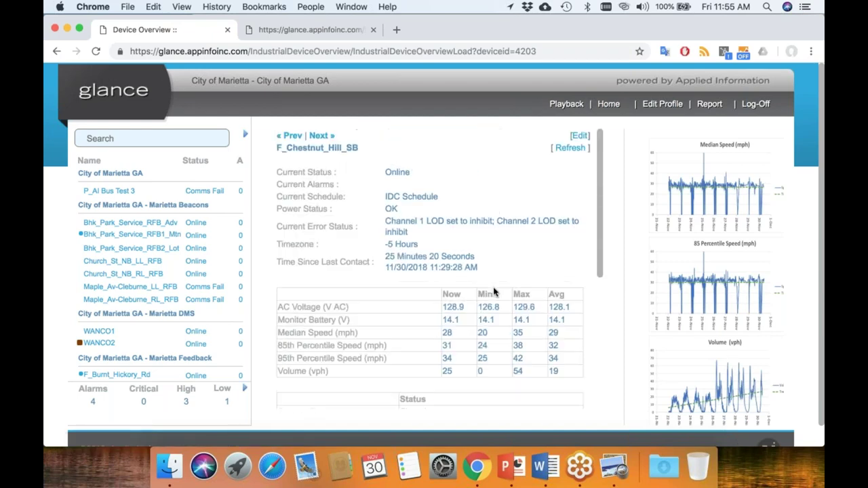
Open the City of Marietta Report Viewer in a new browser tab and switch to that tab
{"action": "mouse_move", "coordinate": [709, 105]}
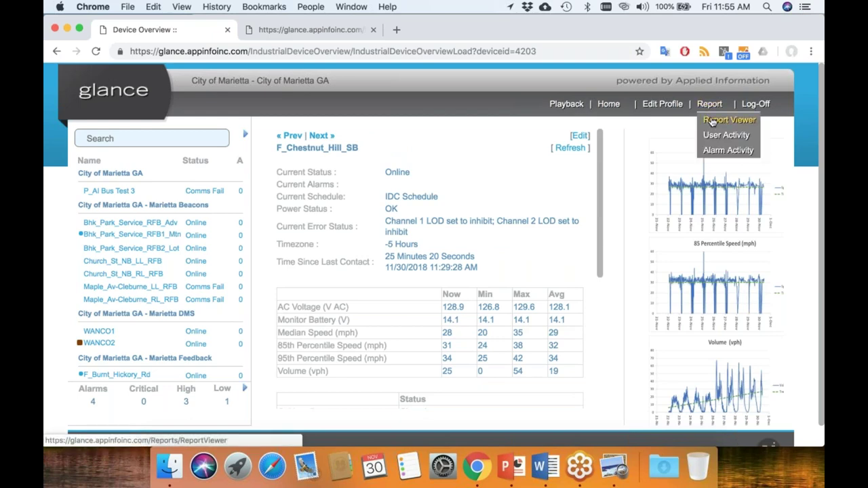
{"action": "right_click", "coordinate": [709, 122]}
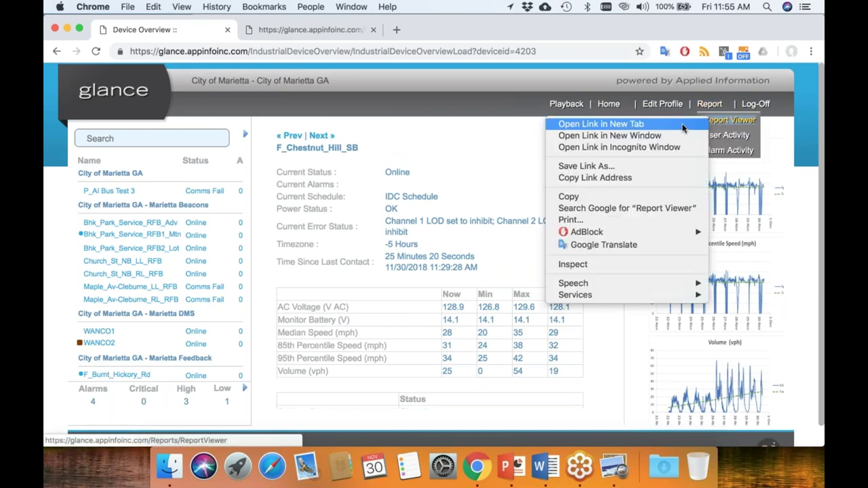
{"action": "left_click", "coordinate": [698, 122]}
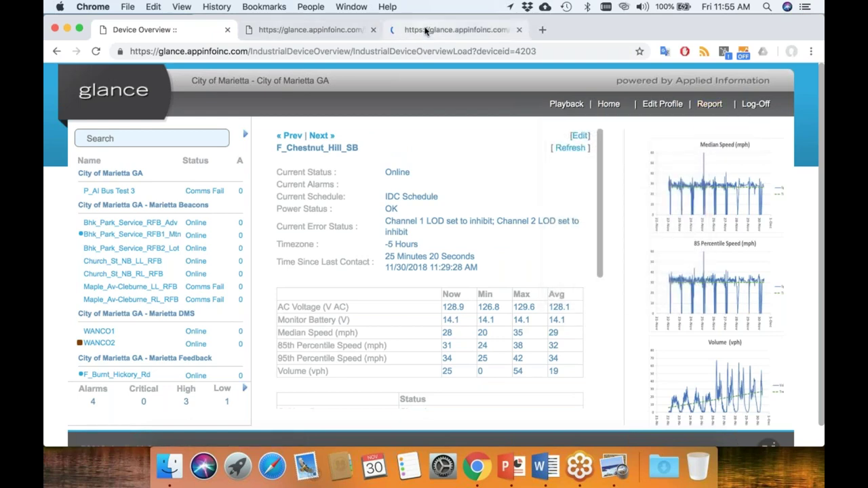
{"action": "left_click", "coordinate": [425, 30]}
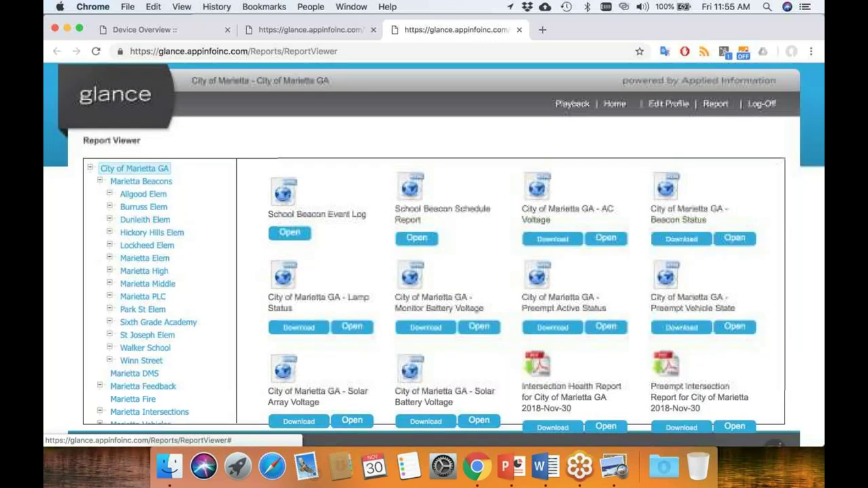
Show the Marietta Feedback reports and open the Driver Feedback Report Links for 2018-Nov
{"action": "scroll", "coordinate": [154, 363], "scroll_direction": "down", "scroll_amount": 2}
{"action": "left_click", "coordinate": [154, 363]}
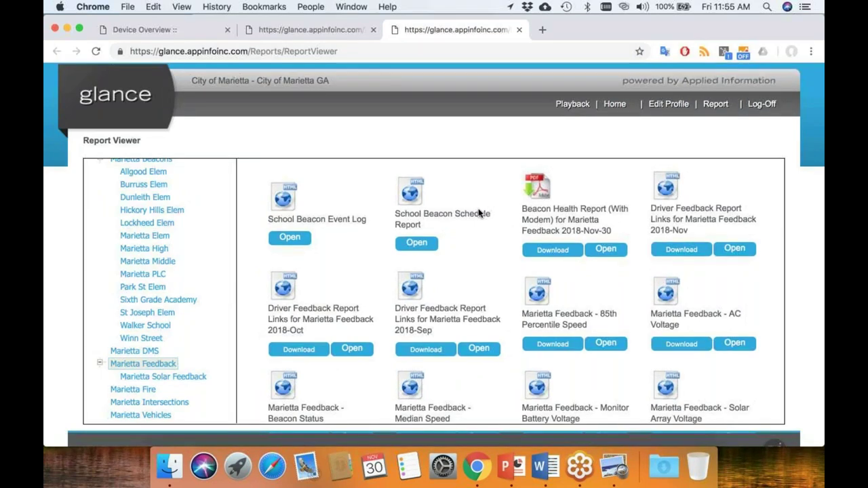
{"action": "scroll", "coordinate": [479, 213], "scroll_direction": "down", "scroll_amount": 2}
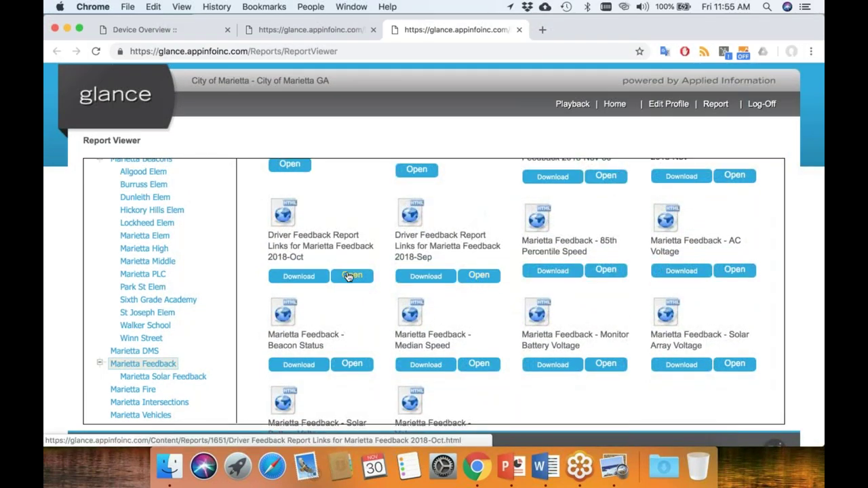
{"action": "scroll", "coordinate": [348, 276], "scroll_direction": "up", "scroll_amount": 2}
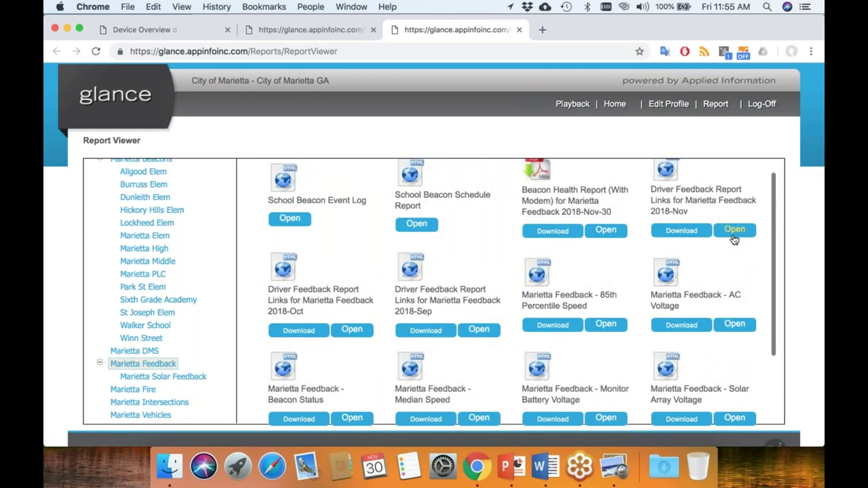
{"action": "left_click", "coordinate": [734, 234]}
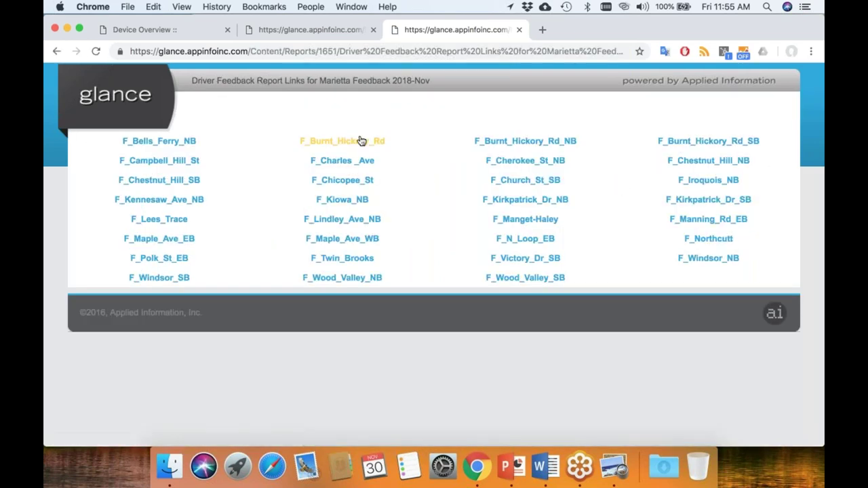
Open the November 2018 driver feedback report for F_Burnt_Hickory_Rd and examine its daily averages, median speed chart and hourly median speed table
{"action": "left_click", "coordinate": [360, 142]}
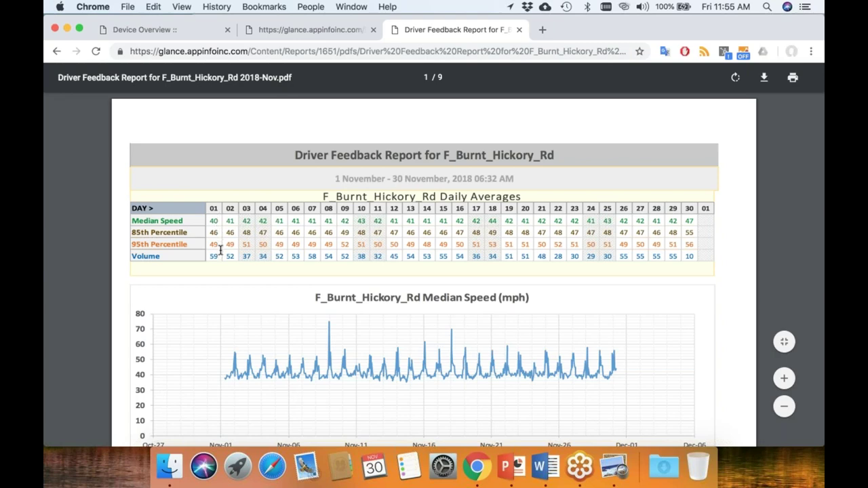
{"action": "scroll", "coordinate": [246, 316], "scroll_direction": "down", "scroll_amount": 4}
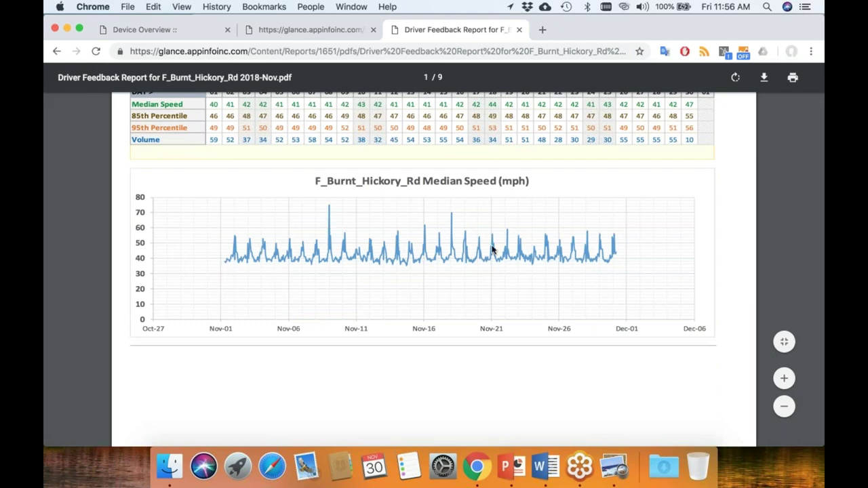
{"action": "scroll", "coordinate": [605, 246], "scroll_direction": "down", "scroll_amount": 5}
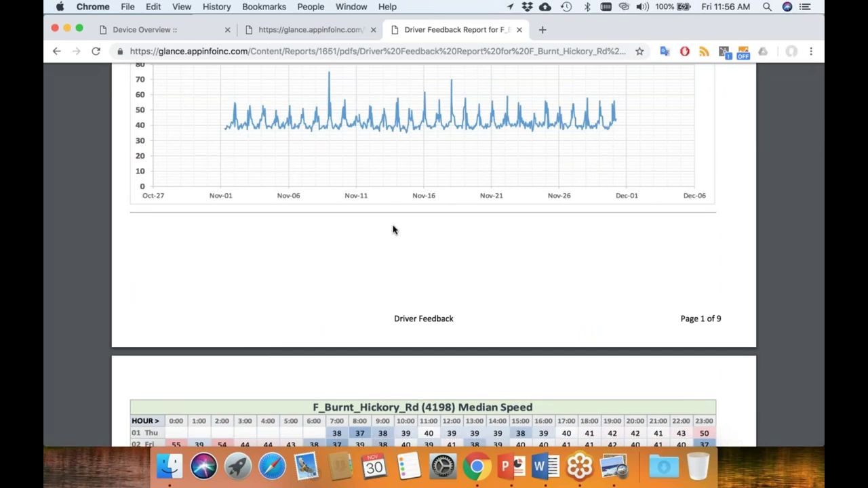
{"action": "scroll", "coordinate": [392, 230], "scroll_direction": "down", "scroll_amount": 10}
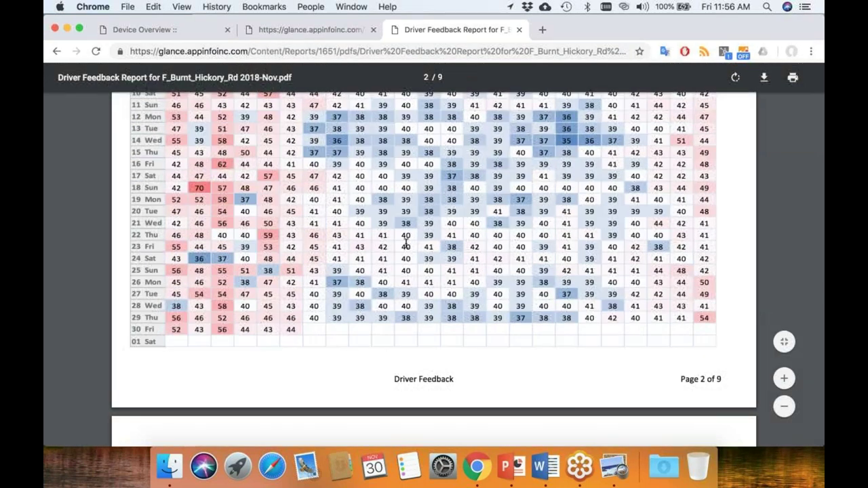
{"action": "scroll", "coordinate": [528, 286], "scroll_direction": "up", "scroll_amount": 3}
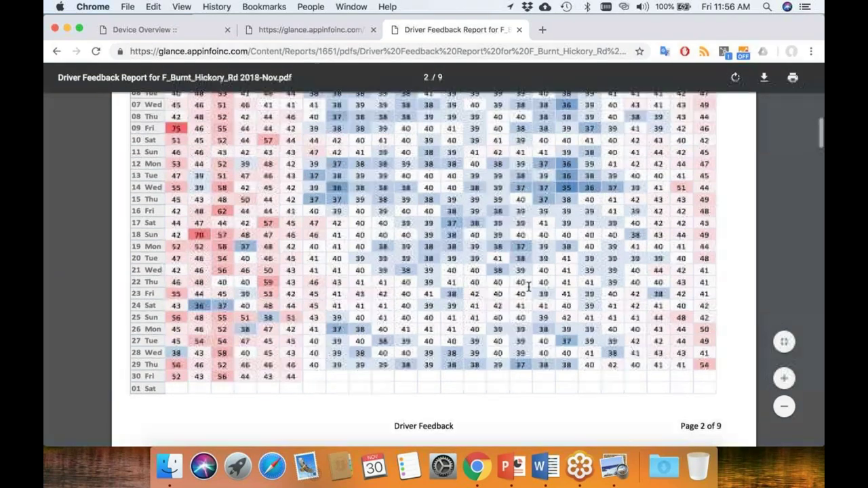
{"action": "scroll", "coordinate": [528, 286], "scroll_direction": "up", "scroll_amount": 1}
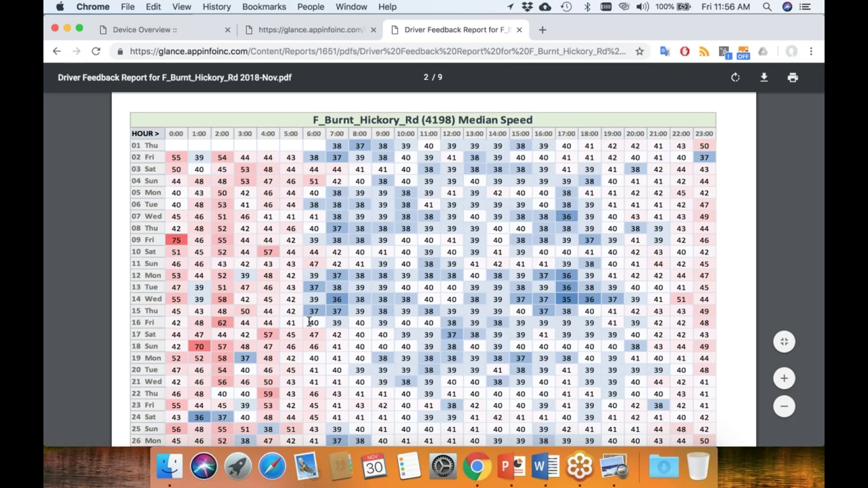
Examine the F_Burnt_Hickory_Rd report's hourly 85th percentile speed table, volume chart and hourly volume table
{"action": "scroll", "coordinate": [449, 237], "scroll_direction": "down", "scroll_amount": 10}
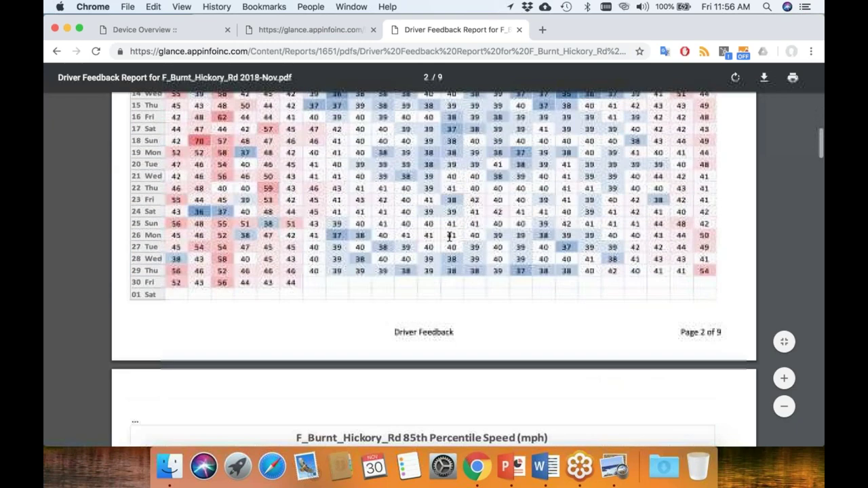
{"action": "scroll", "coordinate": [448, 237], "scroll_direction": "down", "scroll_amount": 15}
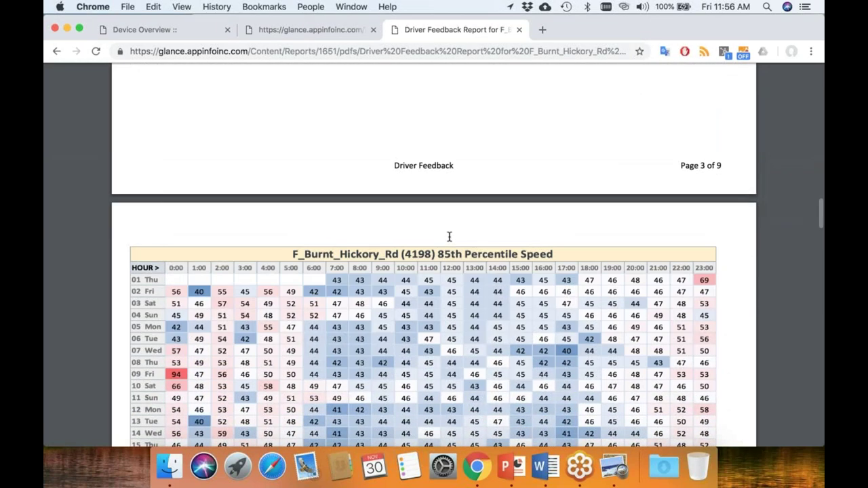
{"action": "scroll", "coordinate": [449, 236], "scroll_direction": "down", "scroll_amount": 2}
{"action": "scroll", "coordinate": [449, 237], "scroll_direction": "down", "scroll_amount": 1}
{"action": "scroll", "coordinate": [449, 237], "scroll_direction": "down", "scroll_amount": 10}
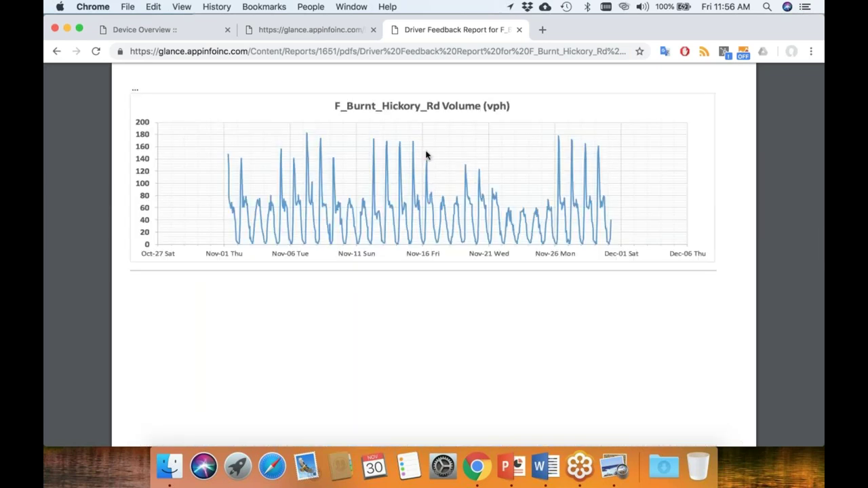
{"action": "scroll", "coordinate": [421, 217], "scroll_direction": "down", "scroll_amount": 6}
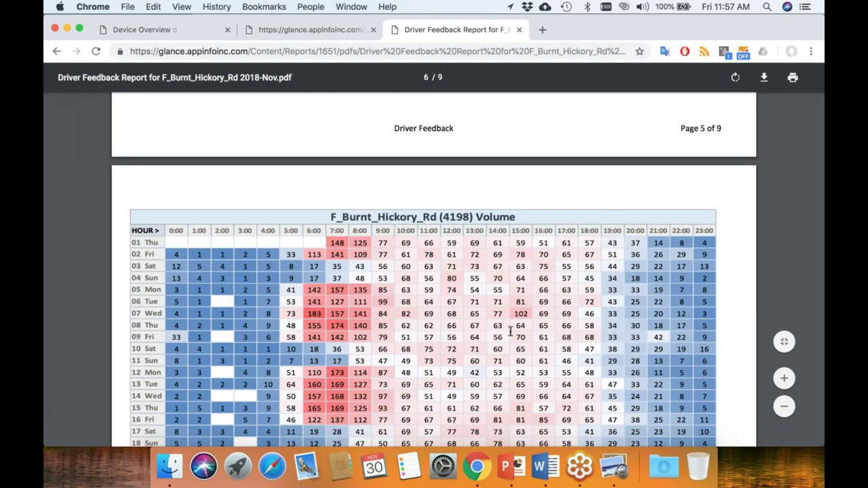
{"action": "scroll", "coordinate": [510, 331], "scroll_direction": "down", "scroll_amount": 5}
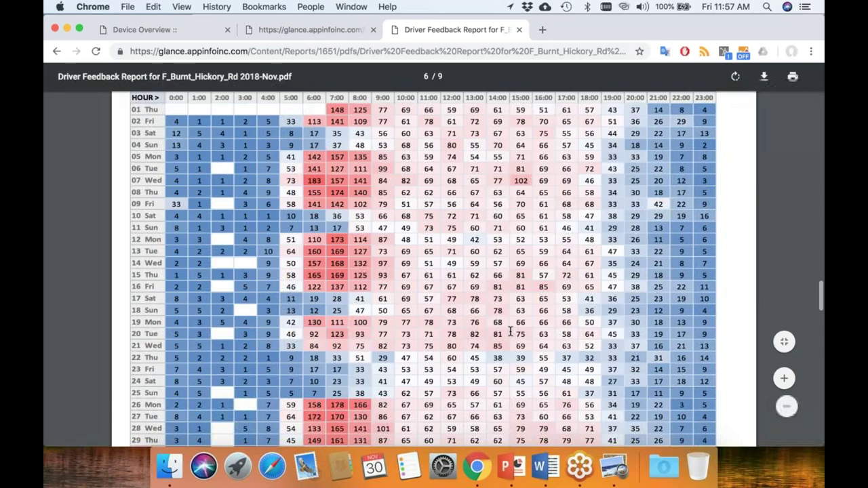
{"action": "scroll", "coordinate": [510, 331], "scroll_direction": "down", "scroll_amount": 1}
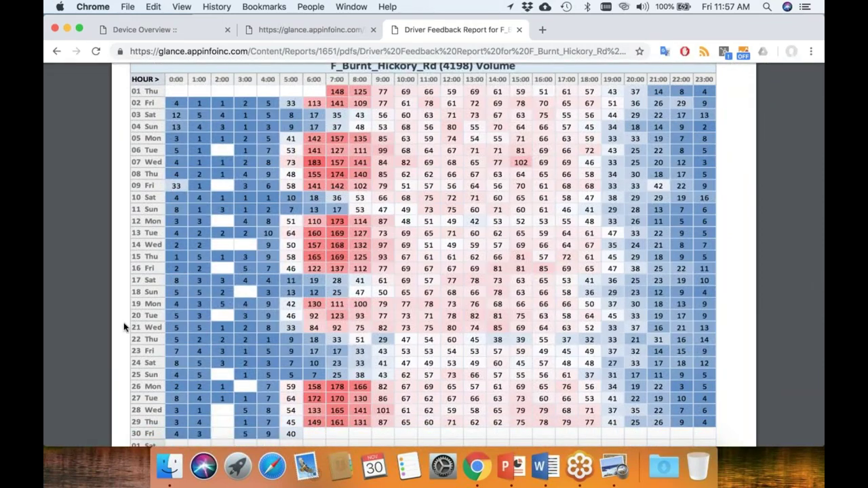